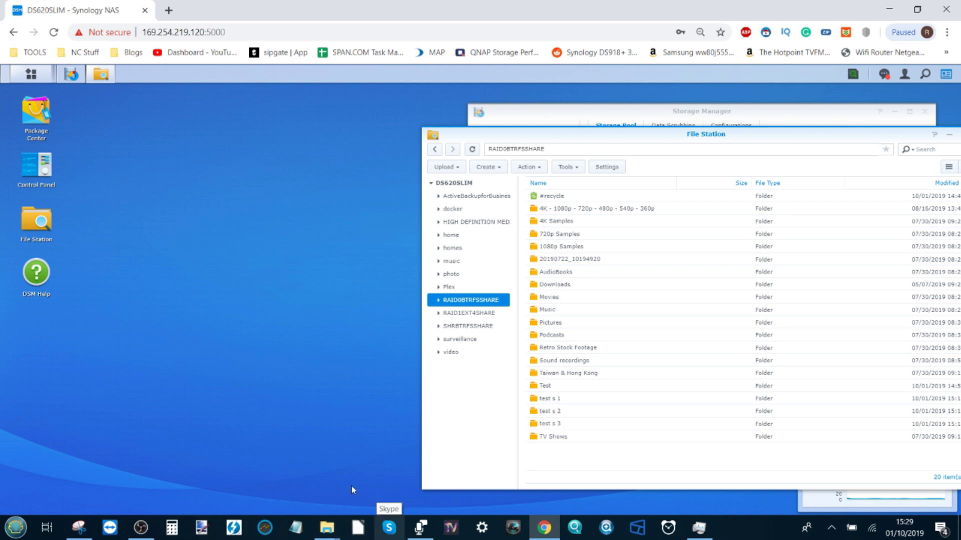
{"action": "left_click", "coordinate": [31, 75]}
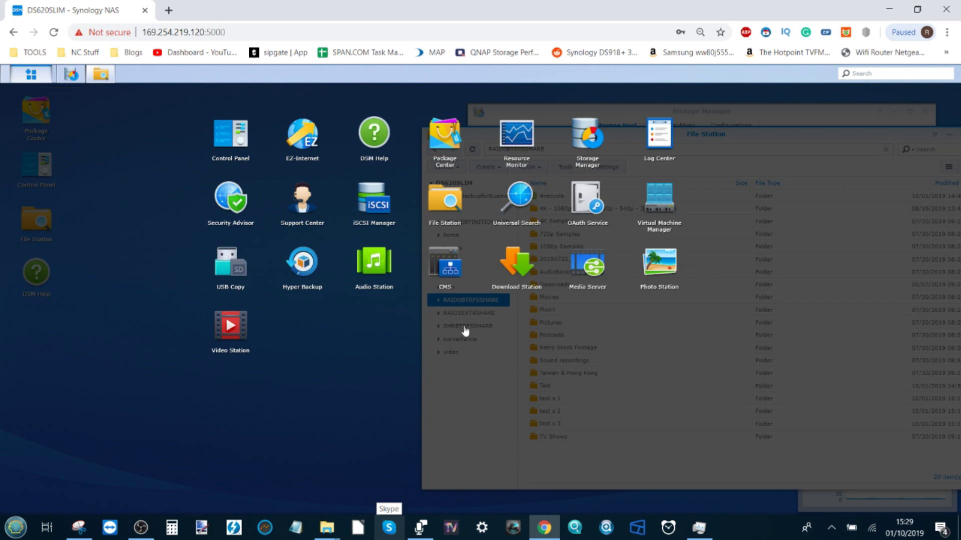
{"action": "left_click", "coordinate": [345, 406]}
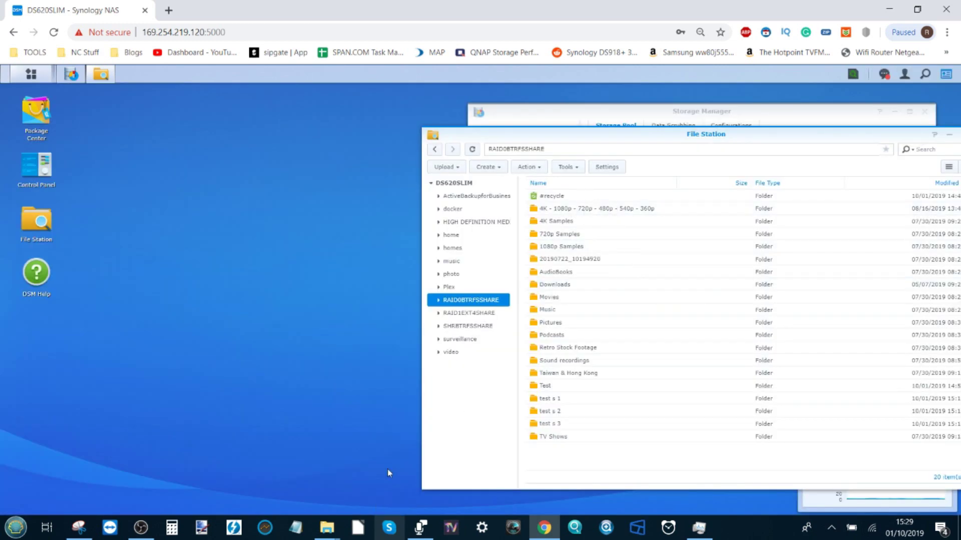
- Bring up the This PC window and select the RAID0BTRFSSHARE network drive
{"action": "mouse_move", "coordinate": [328, 533]}
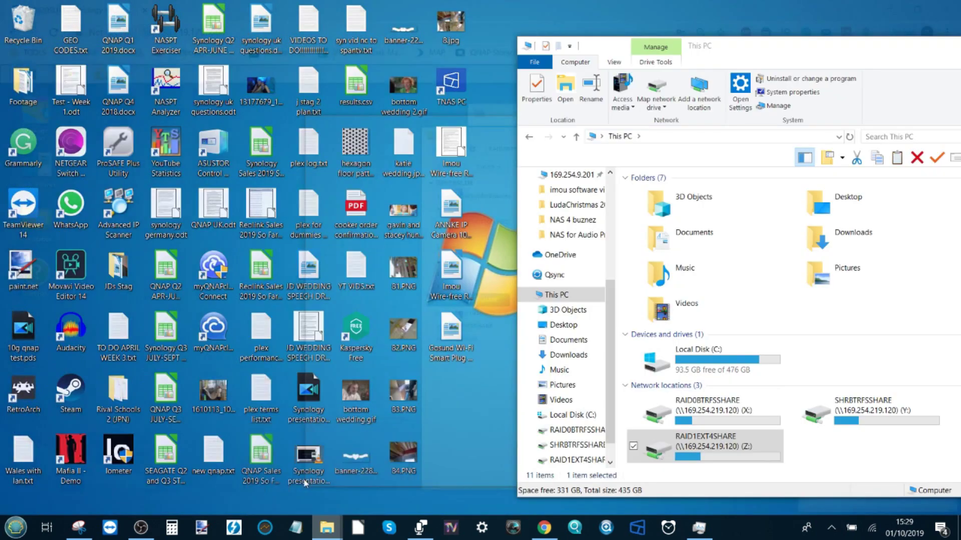
{"action": "left_click", "coordinate": [285, 473]}
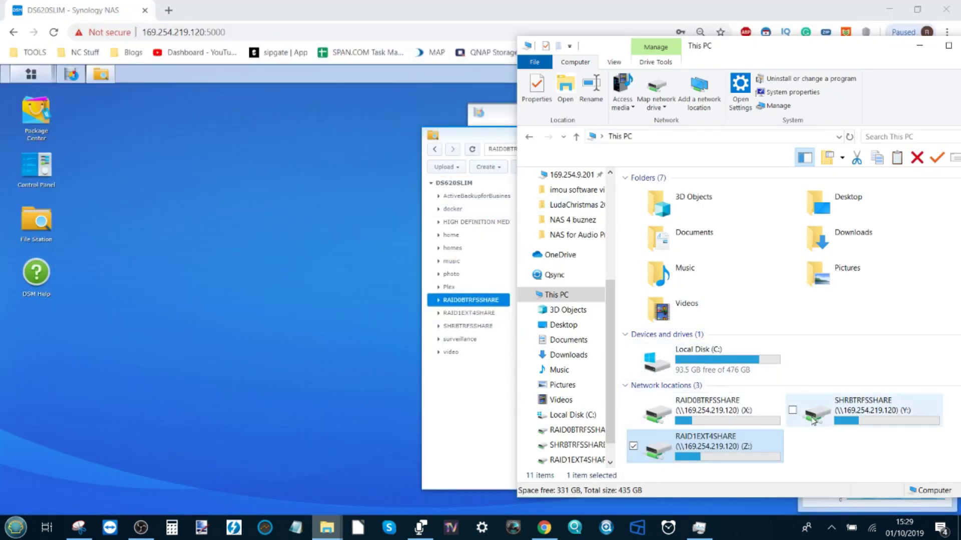
{"action": "left_click", "coordinate": [140, 528]}
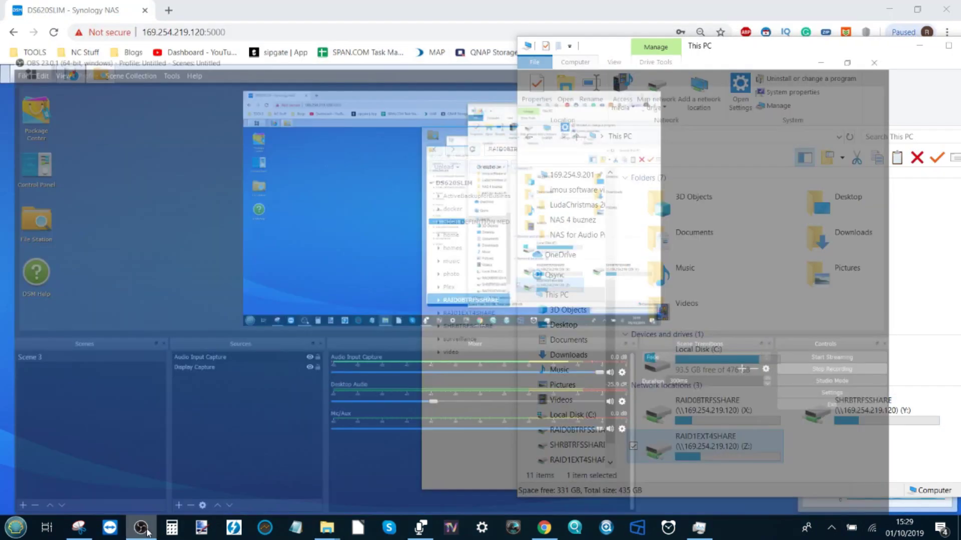
{"action": "left_click", "coordinate": [885, 7]}
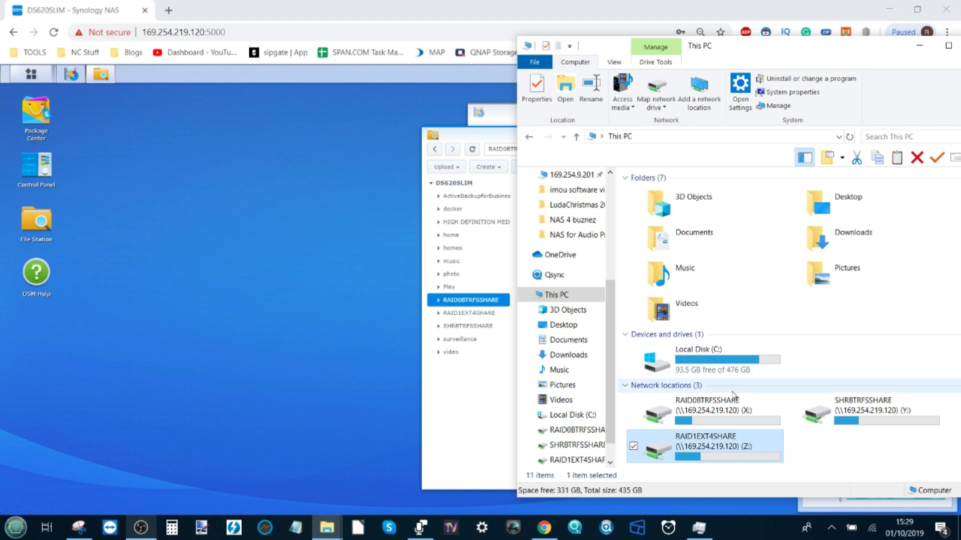
{"action": "left_click", "coordinate": [731, 410]}
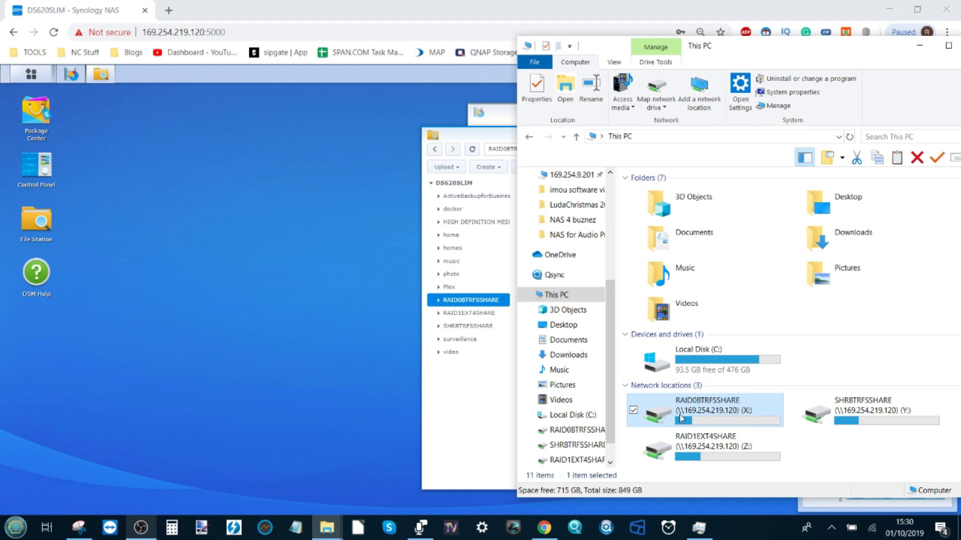
- Open Resource Monitor on the Synology NAS and enlarge its window upward to show taller performance graphs
{"action": "left_click", "coordinate": [31, 74]}
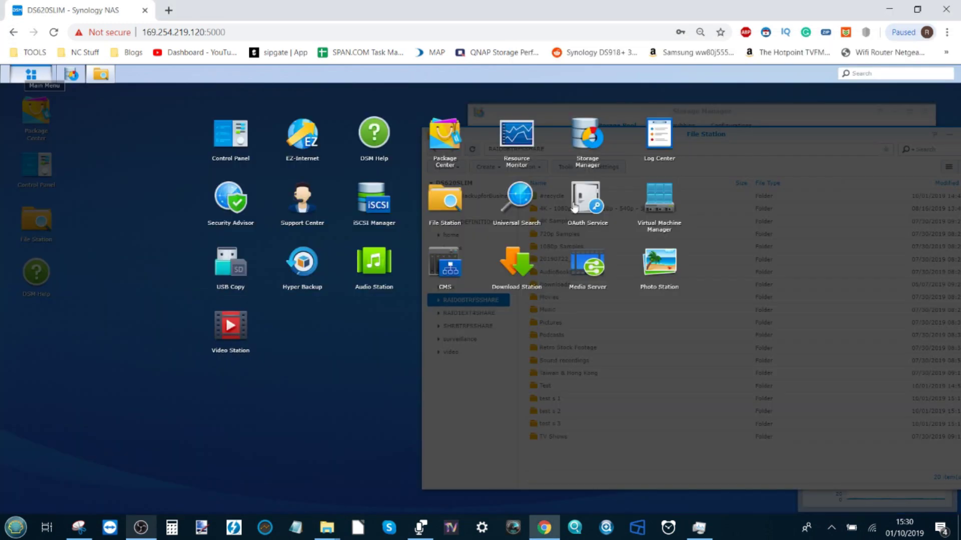
{"action": "left_click", "coordinate": [534, 151]}
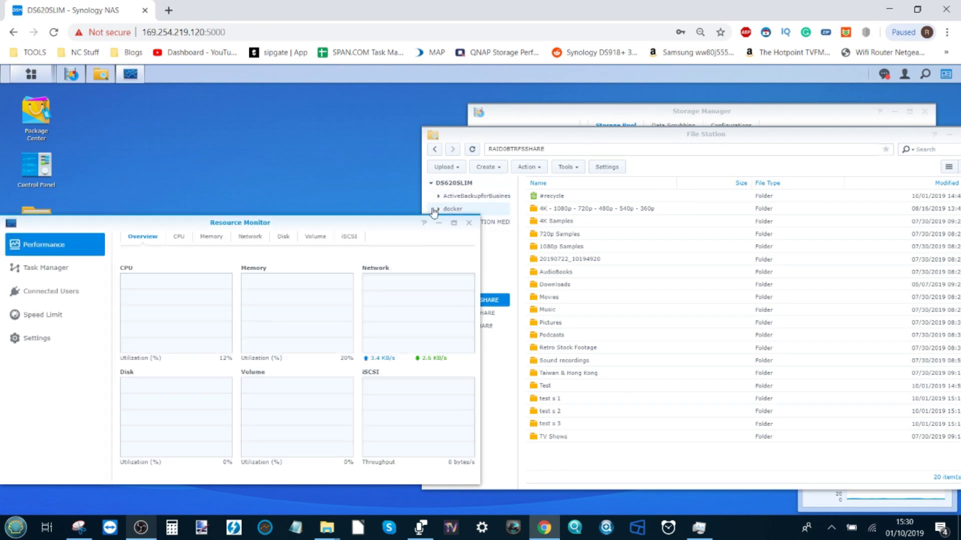
{"action": "left_click_drag", "start_coordinate": [408, 215], "coordinate": [406, 144]}
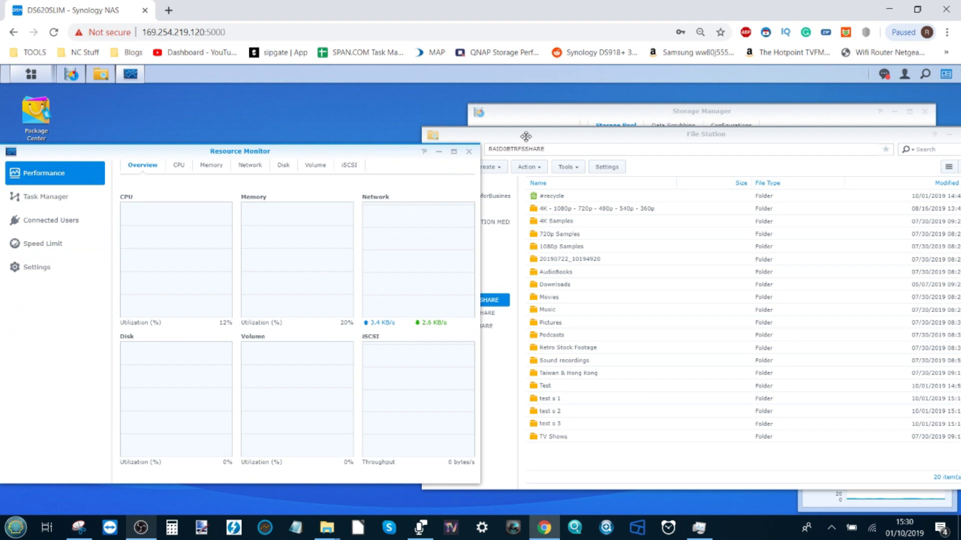
- Move the File Station window away from Resource Monitor and close it
{"action": "left_click_drag", "start_coordinate": [524, 134], "coordinate": [618, 137]}
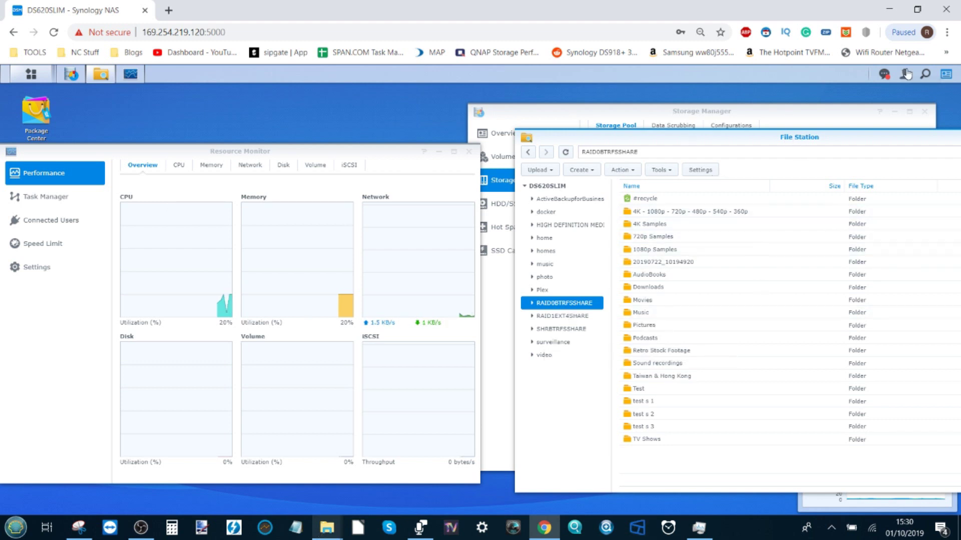
{"action": "left_click_drag", "start_coordinate": [915, 138], "coordinate": [754, 119]}
{"action": "left_click", "coordinate": [920, 120]}
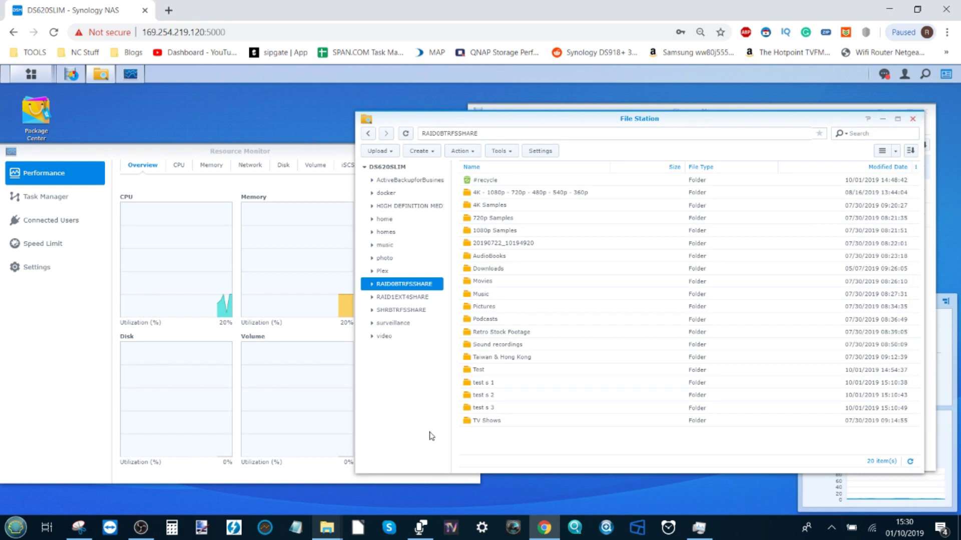
- Return to the This PC window and open the 720p Samples folder on the RAID0BTRFSSHARE network drive
{"action": "mouse_move", "coordinate": [327, 526]}
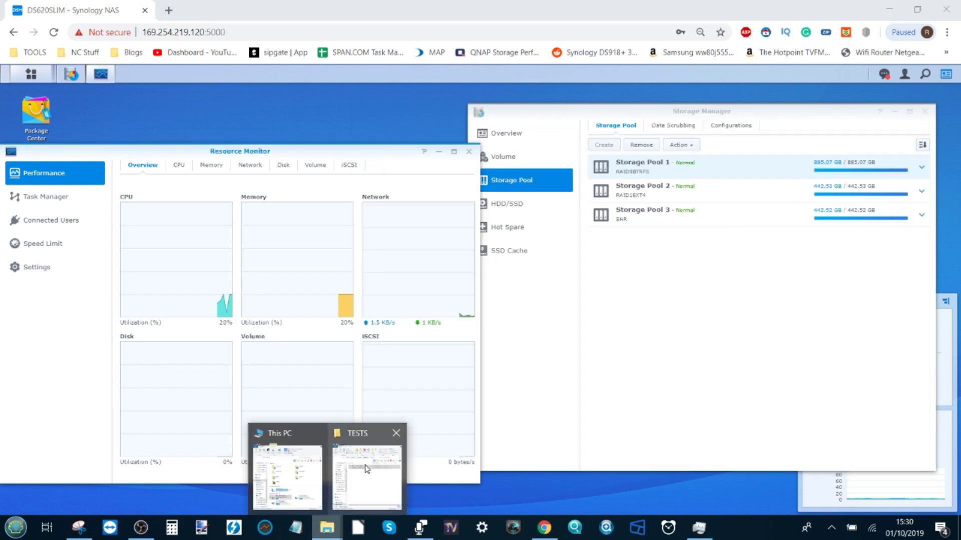
{"action": "left_click", "coordinate": [290, 477]}
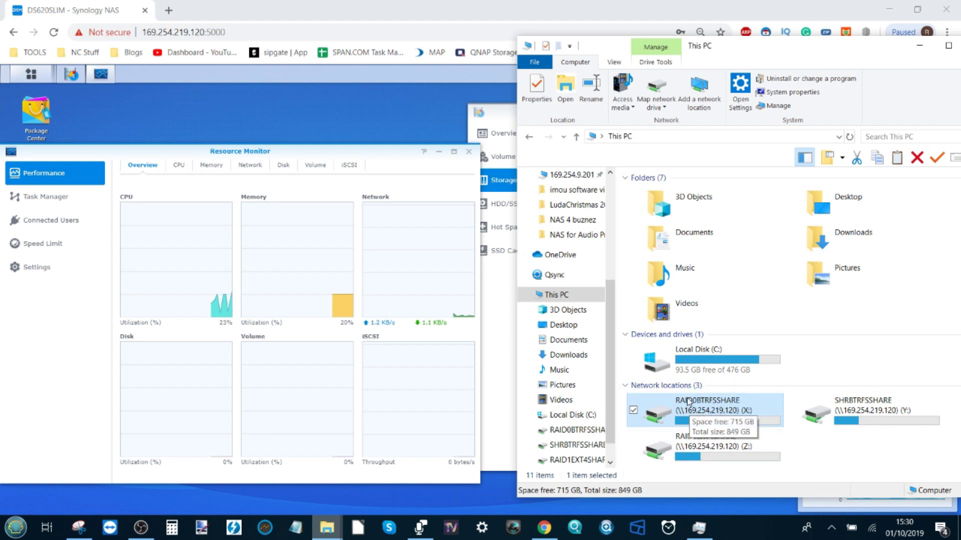
{"action": "double_click", "coordinate": [726, 406]}
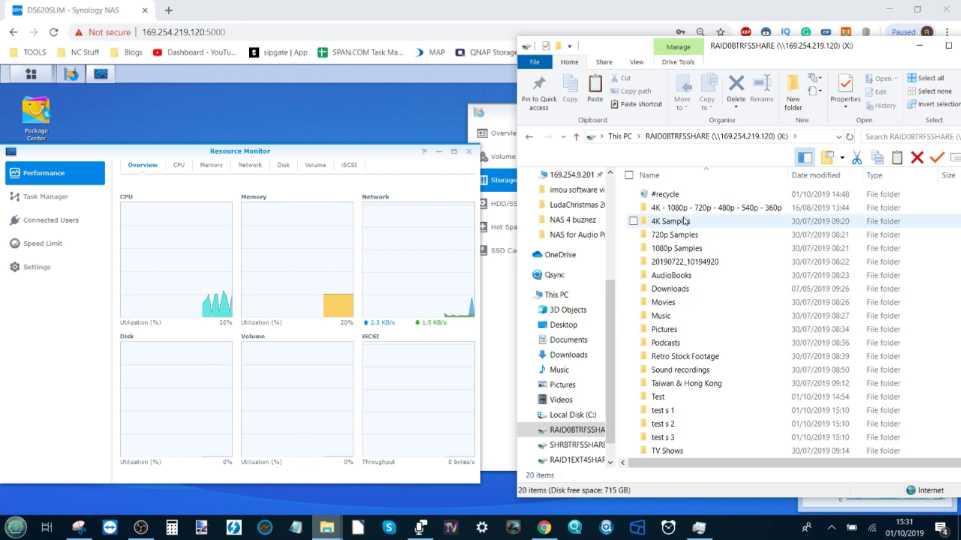
{"action": "mouse_move", "coordinate": [699, 208]}
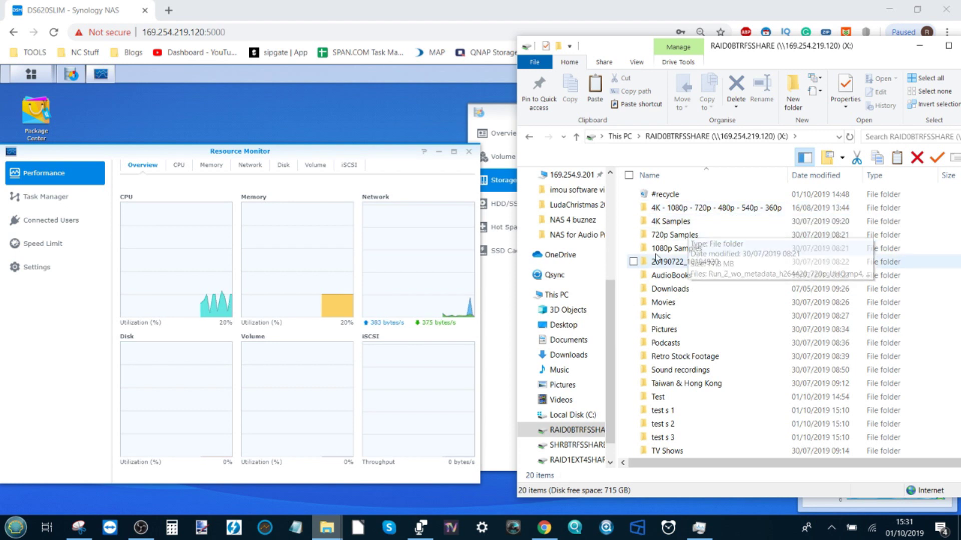
{"action": "double_click", "coordinate": [686, 238]}
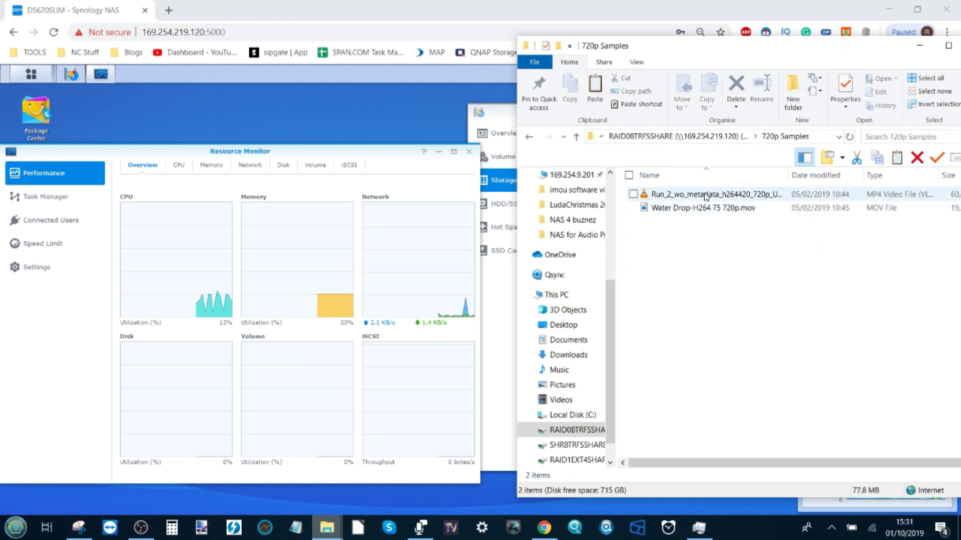
- Check the video details in the file properties of Run_2_wo_metadata_h264420_720p_UHQ.mp4 and dismiss the dialog
{"action": "double_click", "coordinate": [753, 194]}
{"action": "right_click", "coordinate": [754, 194]}
{"action": "left_click", "coordinate": [606, 503]}
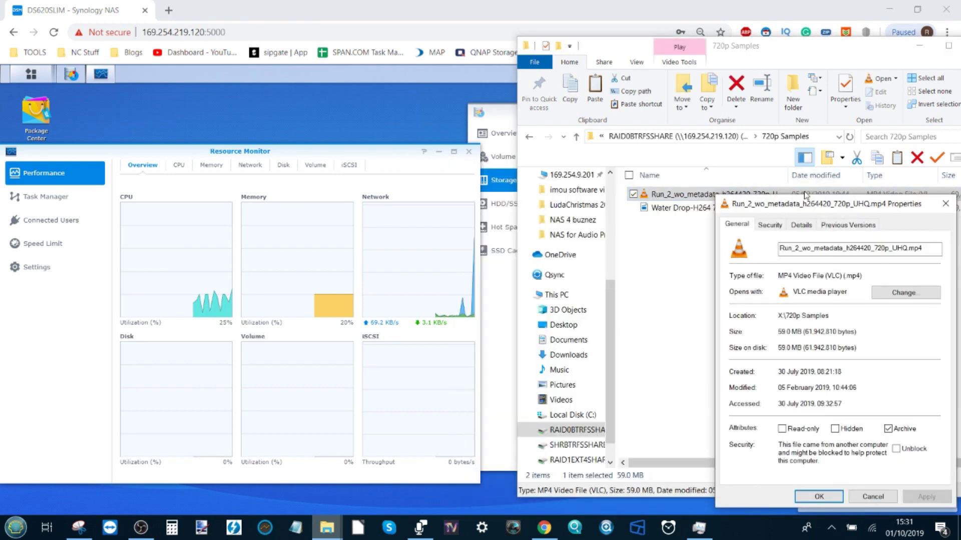
{"action": "left_click", "coordinate": [801, 225]}
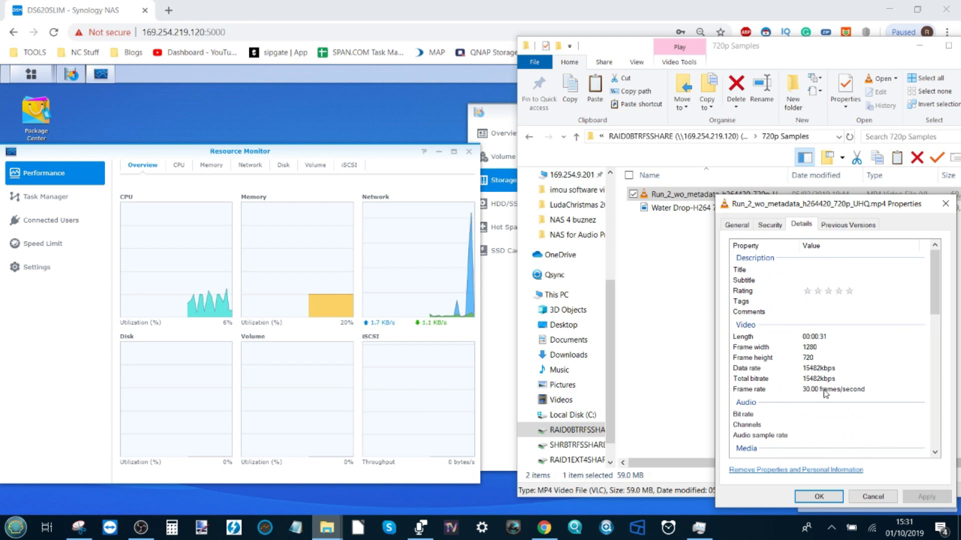
{"action": "left_click", "coordinate": [883, 496]}
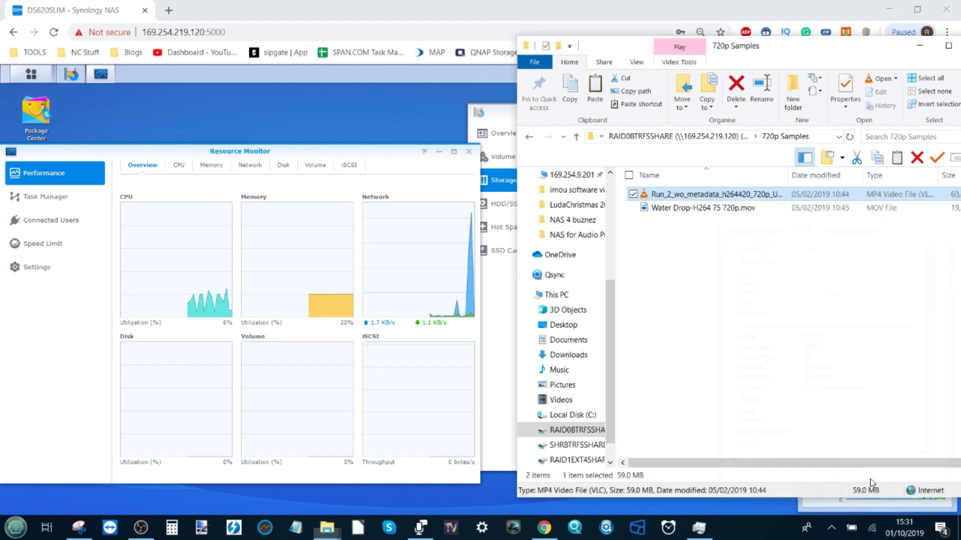
- Play Run_2_wo_metadata_h264420_720p_UHQ.mp4 in VLC and shrink and place the player so Resource Monitor stays visible
{"action": "double_click", "coordinate": [715, 195]}
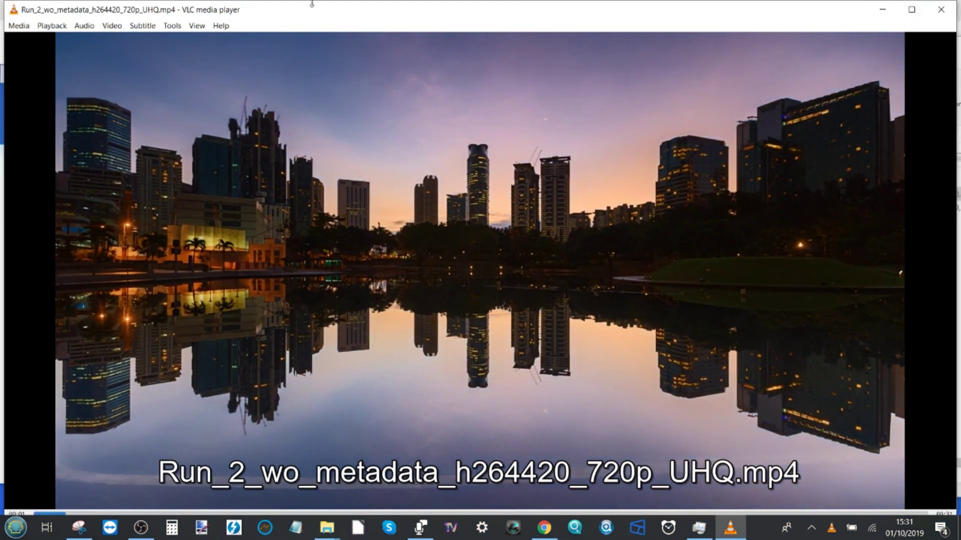
{"action": "left_click_drag", "start_coordinate": [312, 4], "coordinate": [842, 239]}
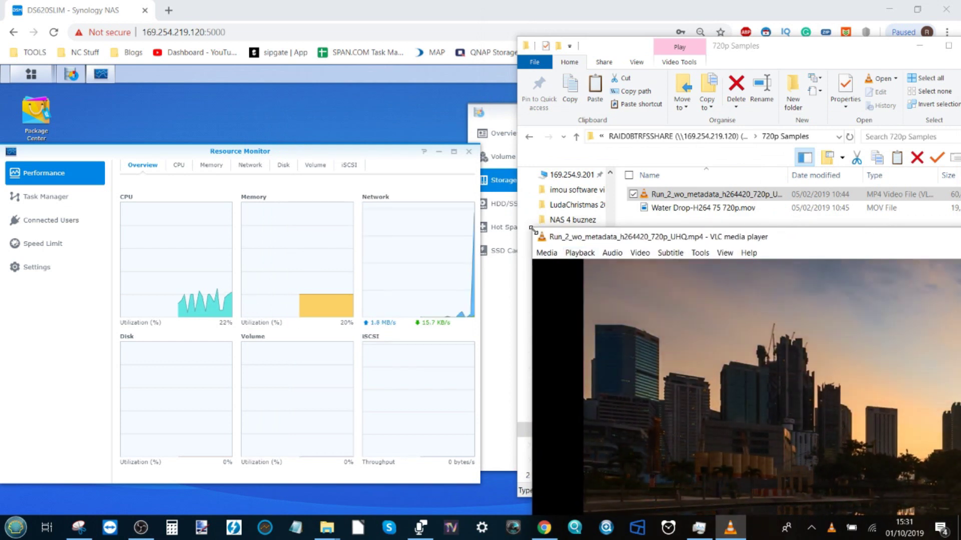
{"action": "left_click_drag", "start_coordinate": [529, 233], "coordinate": [751, 344]}
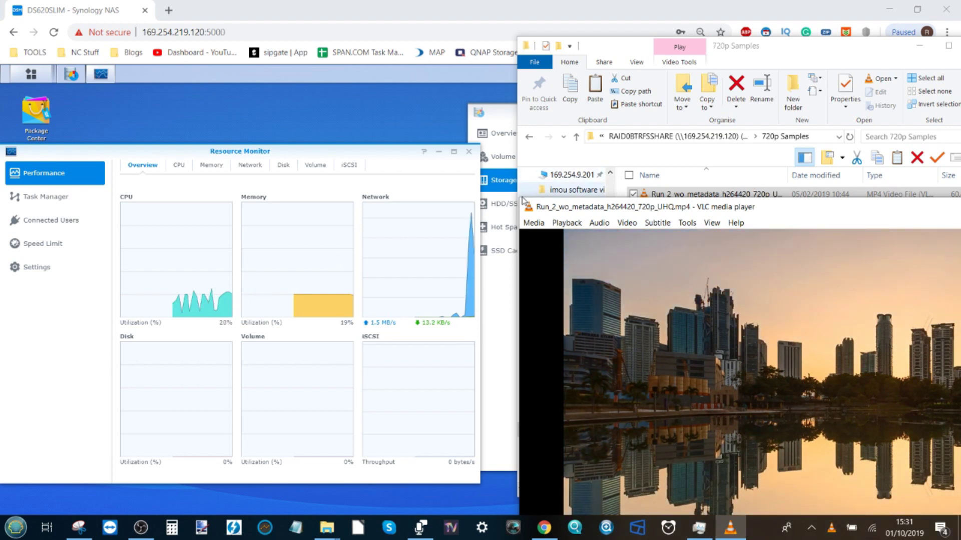
{"action": "left_click_drag", "start_coordinate": [522, 199], "coordinate": [675, 149]}
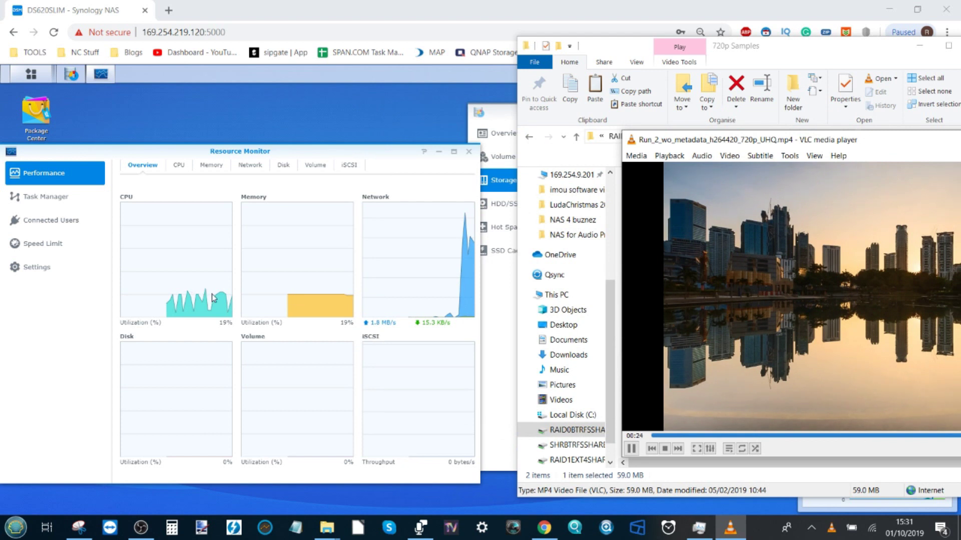
- Bring Resource Monitor forward to view the load, and close the VLC media player window
{"action": "left_click", "coordinate": [277, 151]}
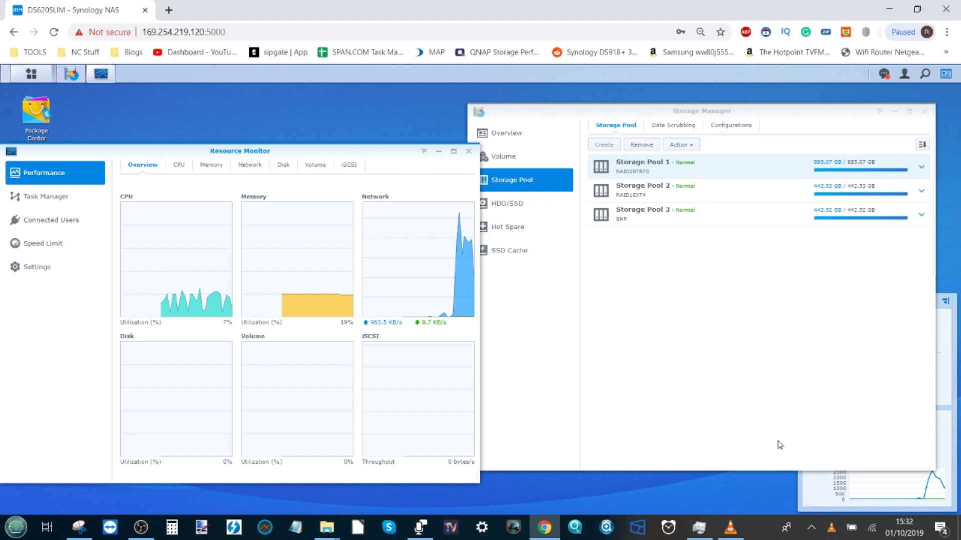
{"action": "left_click", "coordinate": [735, 528]}
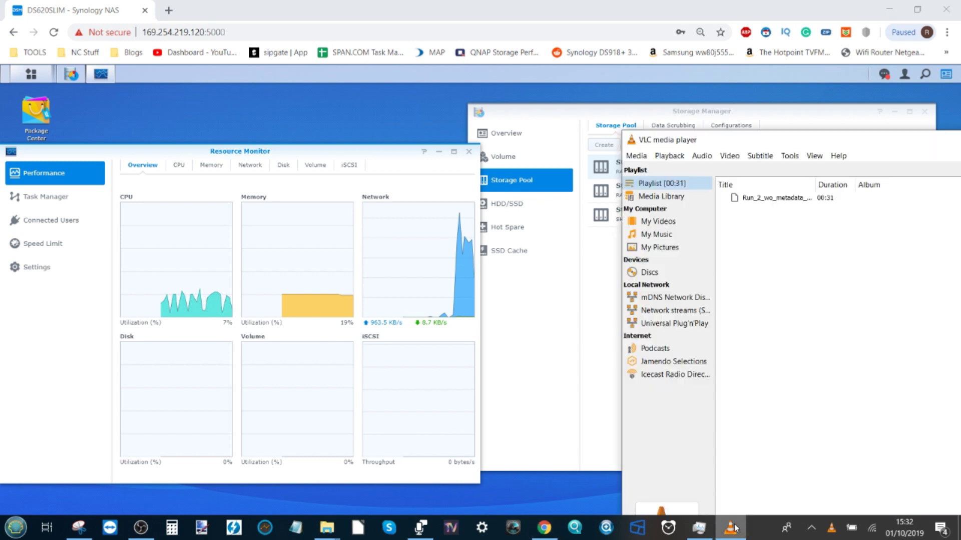
{"action": "left_click_drag", "start_coordinate": [735, 143], "coordinate": [425, 149]}
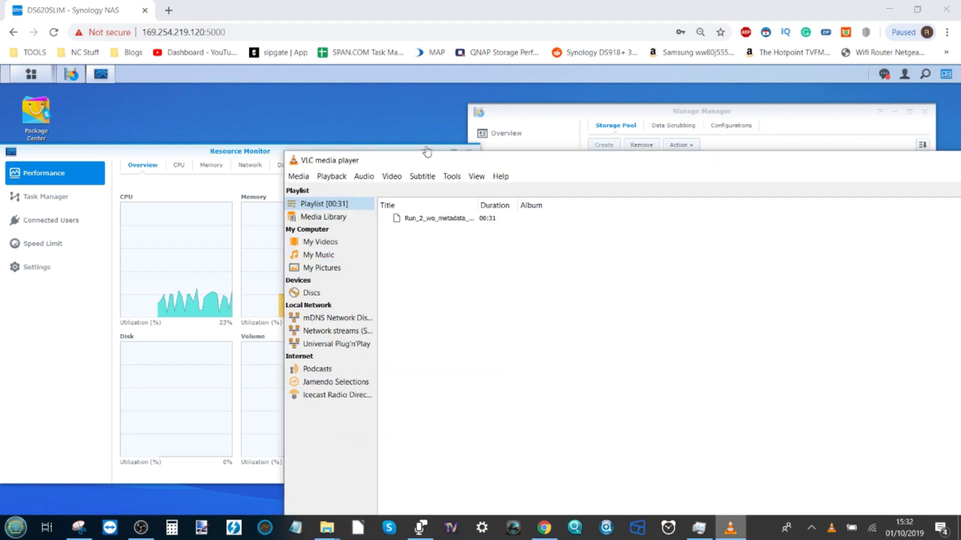
{"action": "left_click_drag", "start_coordinate": [920, 161], "coordinate": [701, 161]}
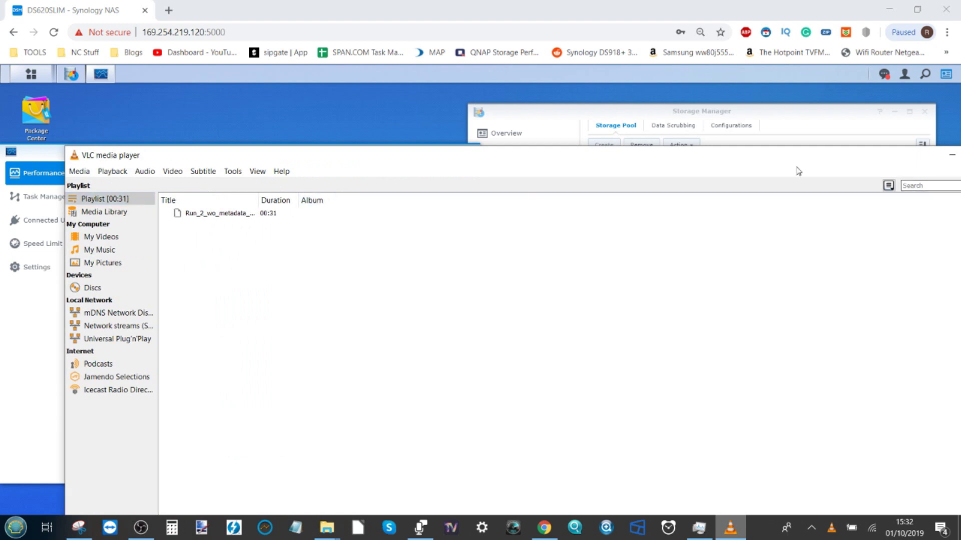
{"action": "left_click_drag", "start_coordinate": [799, 165], "coordinate": [625, 189]}
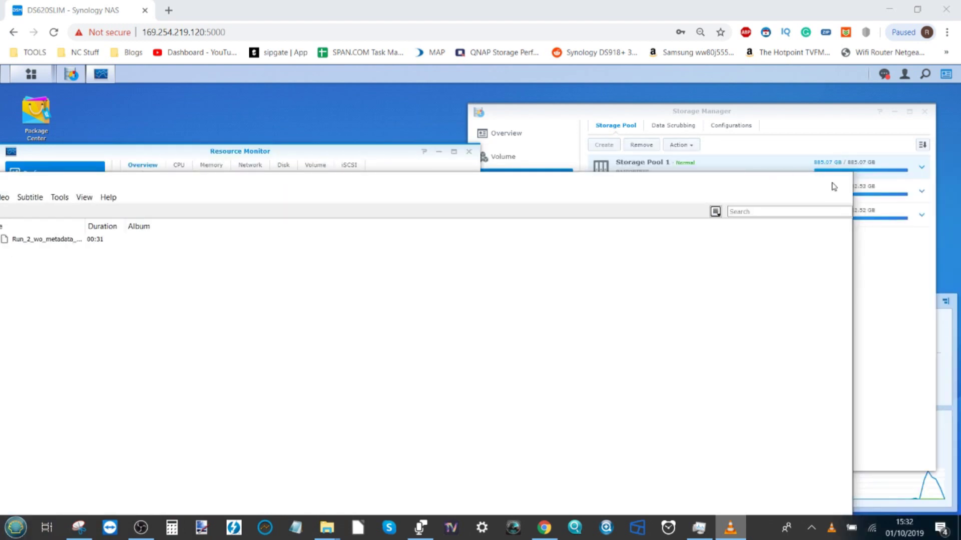
{"action": "left_click", "coordinate": [836, 180]}
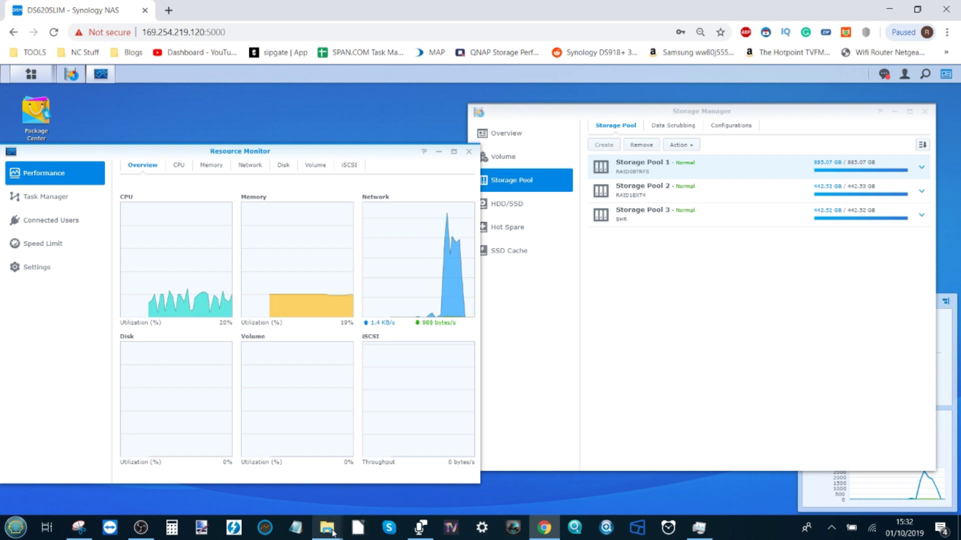
- Return to the file window and open the 1080p Samples folder on the RAID0BTRFSSHARE drive
{"action": "mouse_move", "coordinate": [332, 533]}
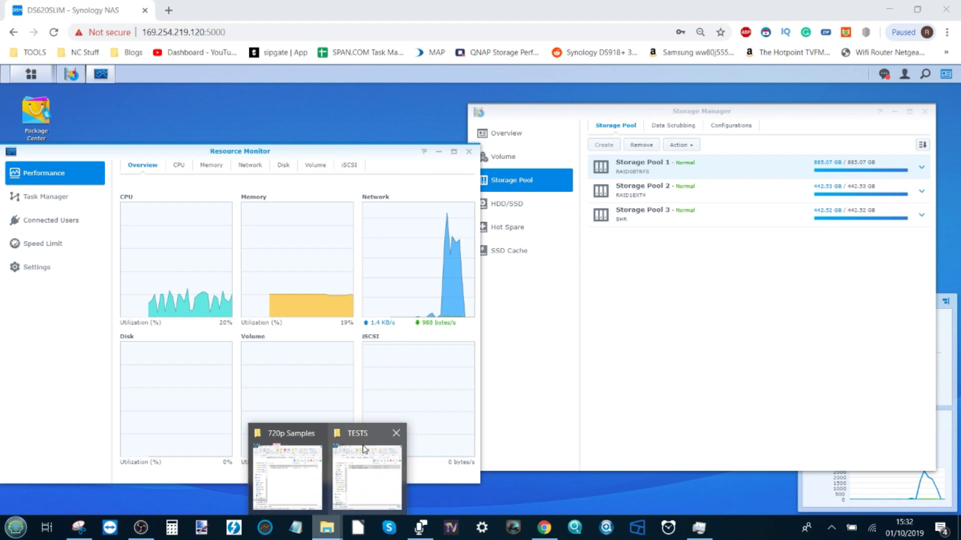
{"action": "left_click", "coordinate": [303, 455]}
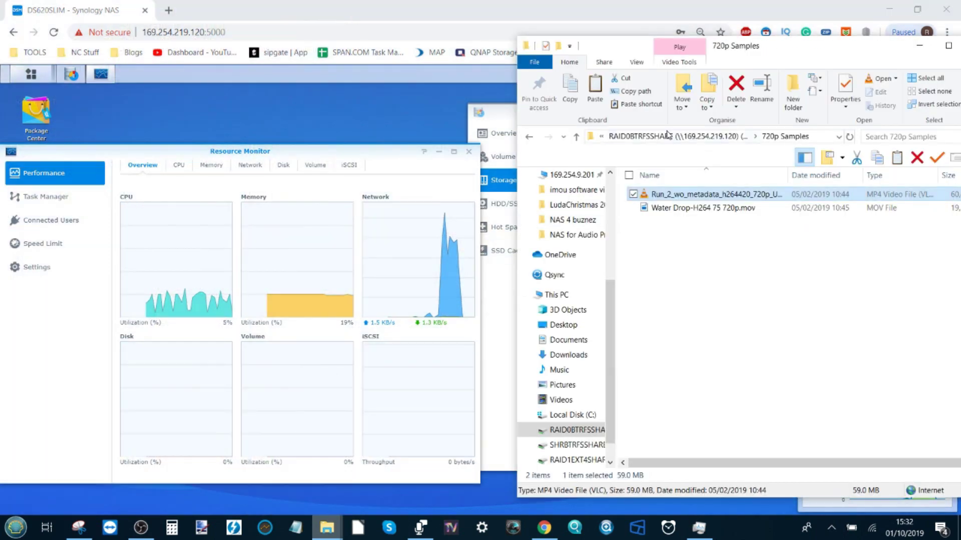
{"action": "left_click", "coordinate": [731, 137]}
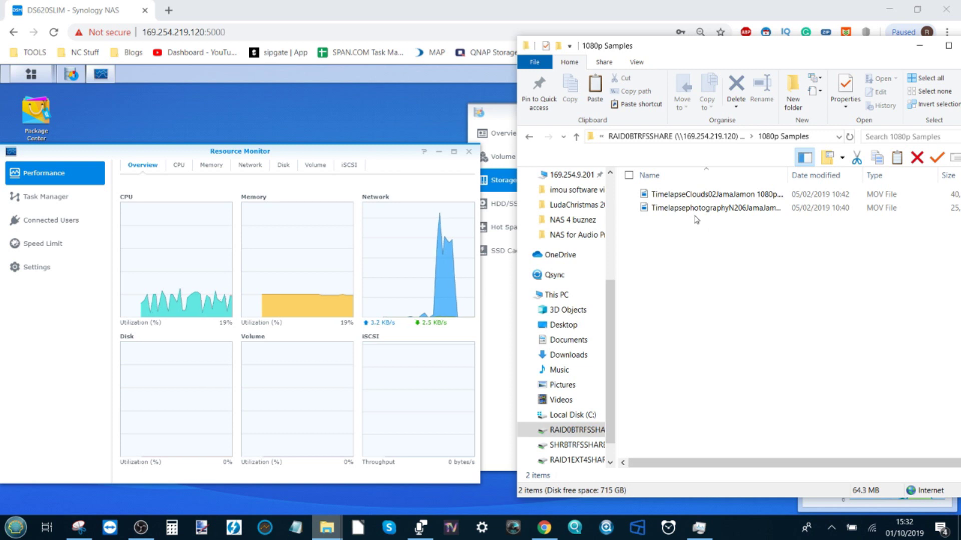
- Examine the video details in the file properties of TimelapseClouds02JamaJamon 1080p.mov
{"action": "right_click", "coordinate": [725, 197]}
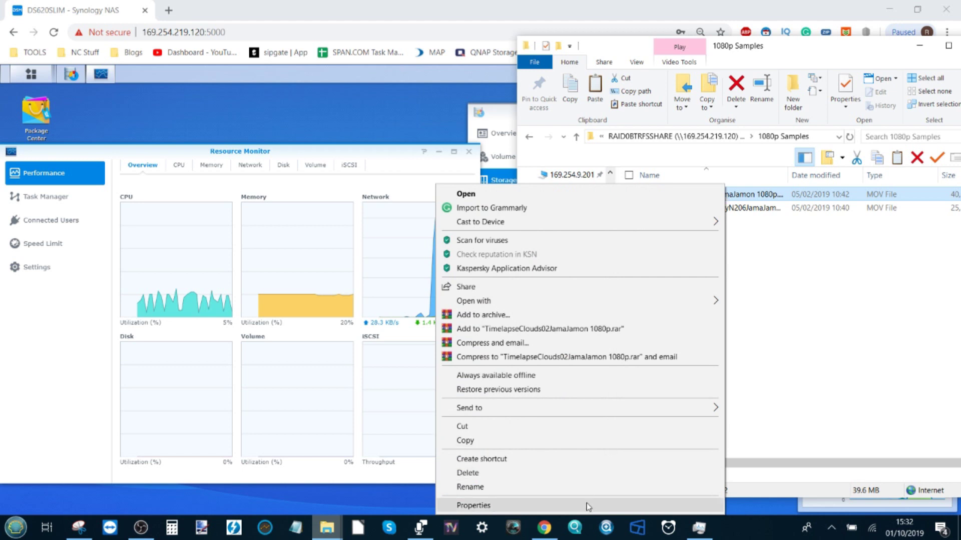
{"action": "left_click", "coordinate": [589, 507]}
{"action": "left_click", "coordinate": [800, 227]}
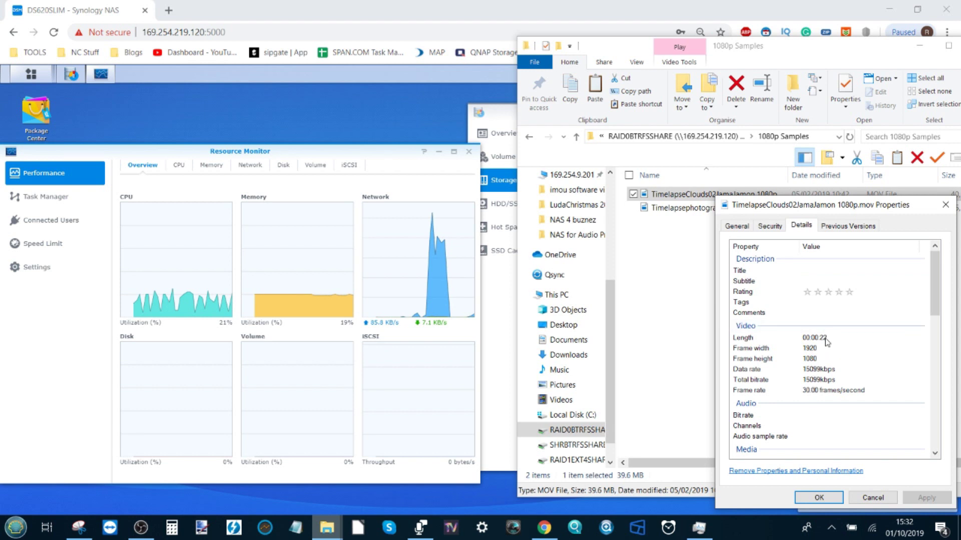
- Close the file properties, play TimelapseClouds02JamaJamon 1080p.mov, and bring Resource Monitor in front to view the load
{"action": "left_click", "coordinate": [946, 205]}
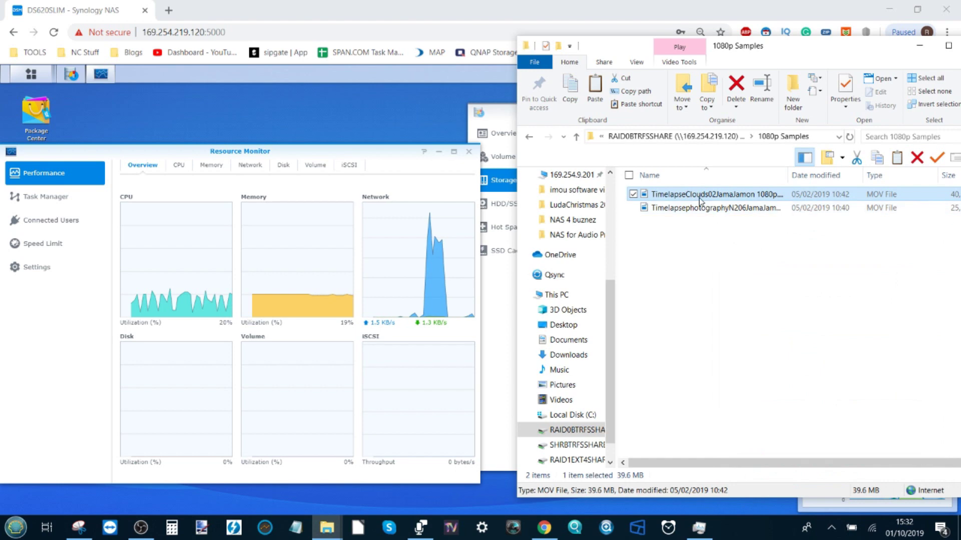
{"action": "double_click", "coordinate": [694, 194]}
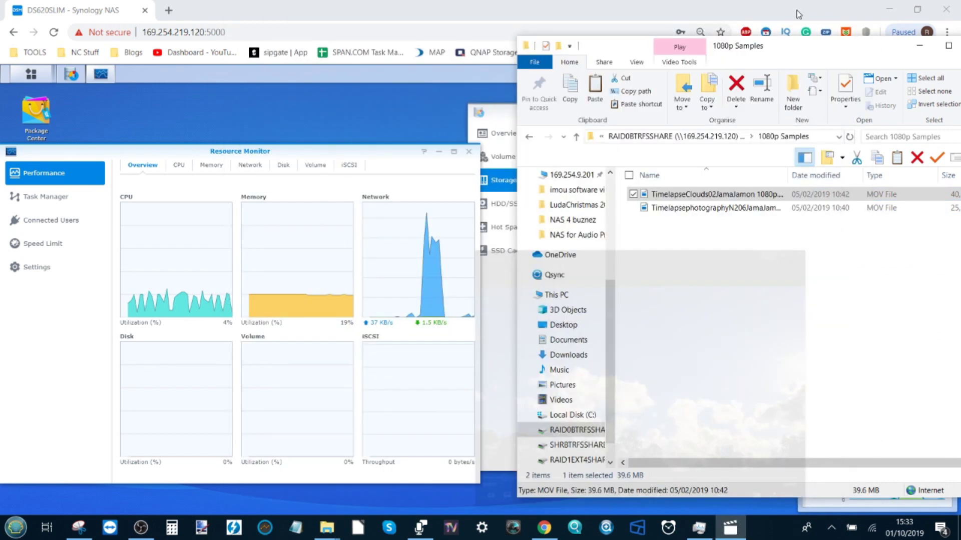
{"action": "left_click", "coordinate": [798, 10]}
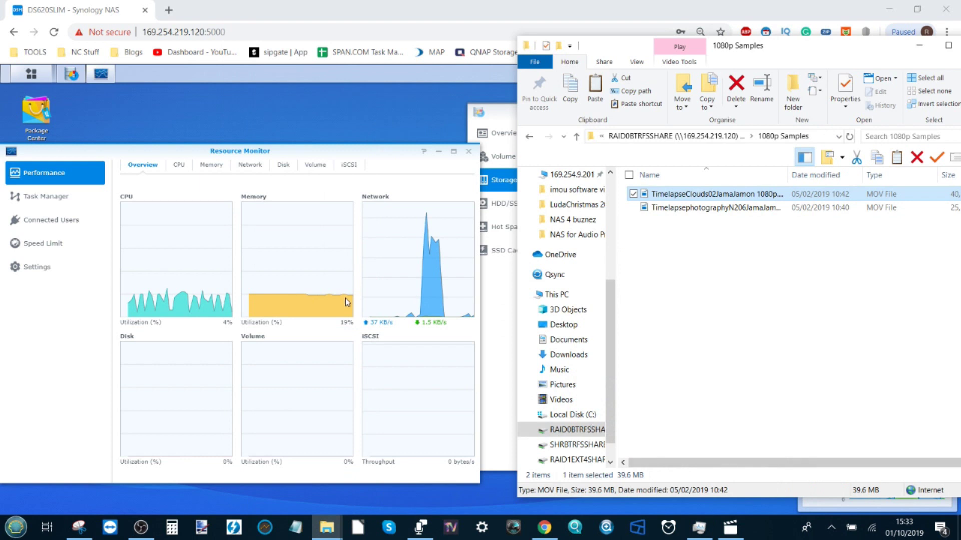
{"action": "left_click", "coordinate": [321, 147]}
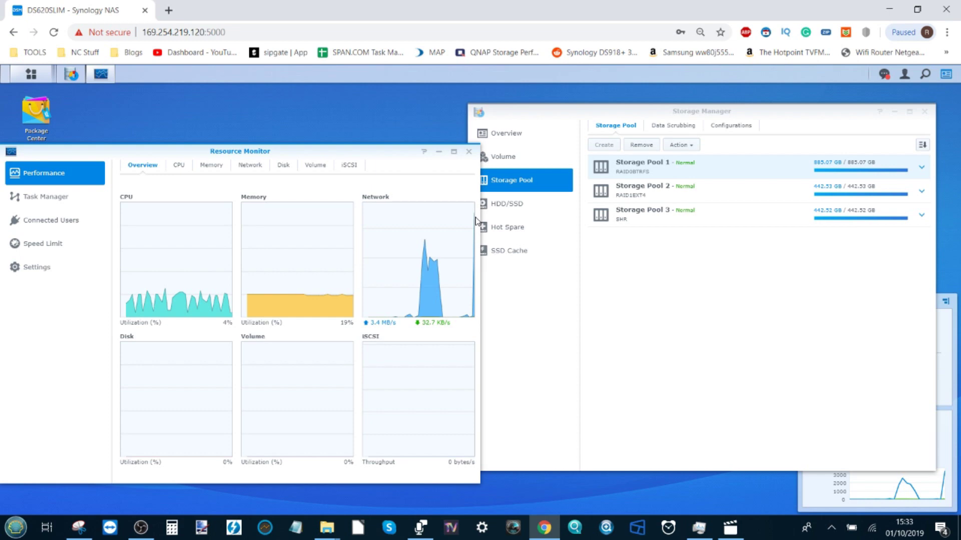
- Check the 1080p video's playback against the Resource Monitor graphs, and close the video player
{"action": "left_click", "coordinate": [730, 528]}
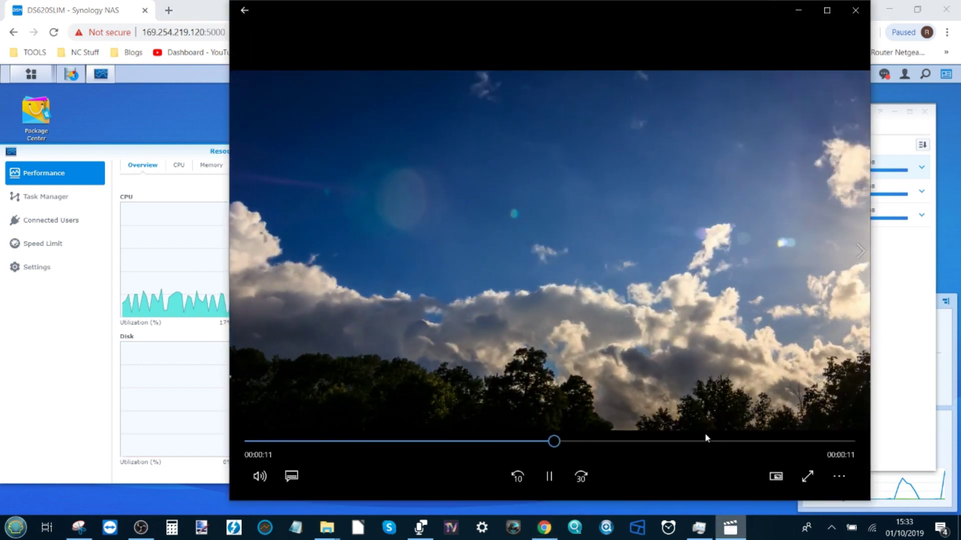
{"action": "left_click", "coordinate": [719, 530]}
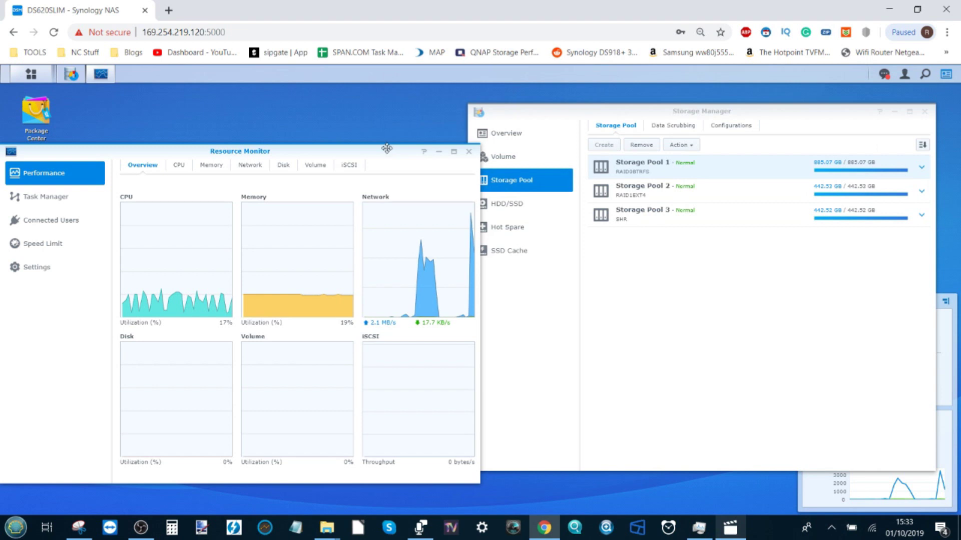
{"action": "left_click_drag", "start_coordinate": [386, 148], "coordinate": [396, 148]}
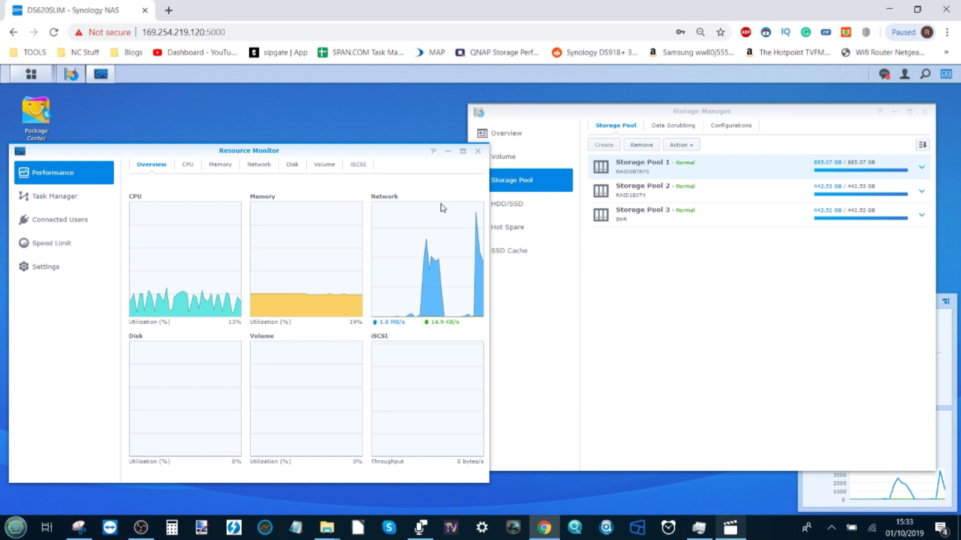
{"action": "left_click", "coordinate": [734, 533]}
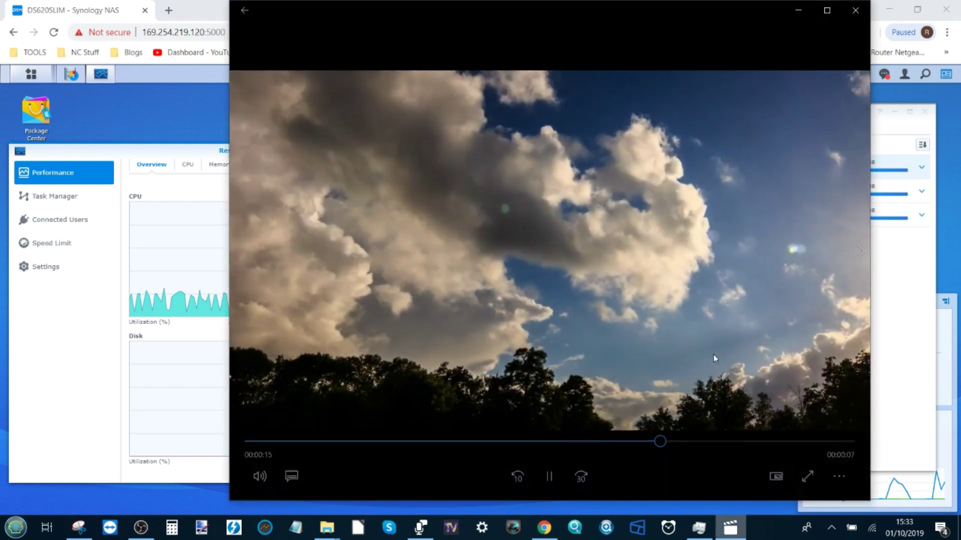
{"action": "left_click", "coordinate": [855, 10]}
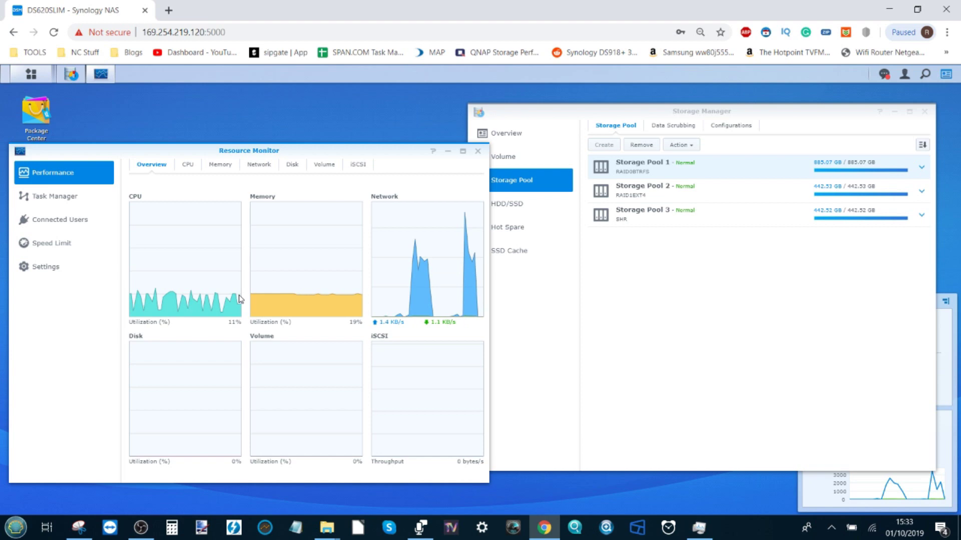
- Return to the RAID0BTRFSSHARE file window, open the 4K Samples folder, and move the window fully into view
{"action": "mouse_move", "coordinate": [327, 527]}
{"action": "left_click", "coordinate": [316, 489]}
{"action": "left_click", "coordinate": [702, 141]}
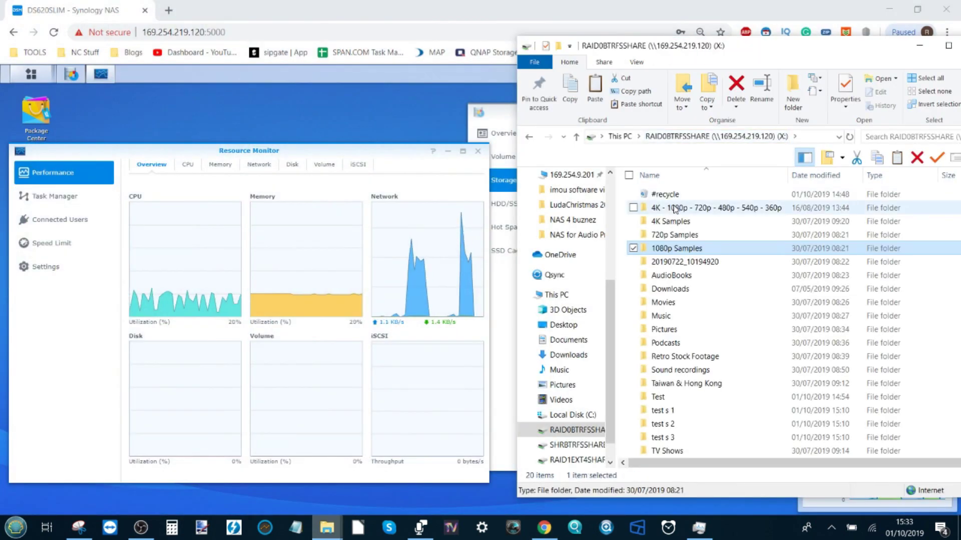
{"action": "double_click", "coordinate": [684, 221]}
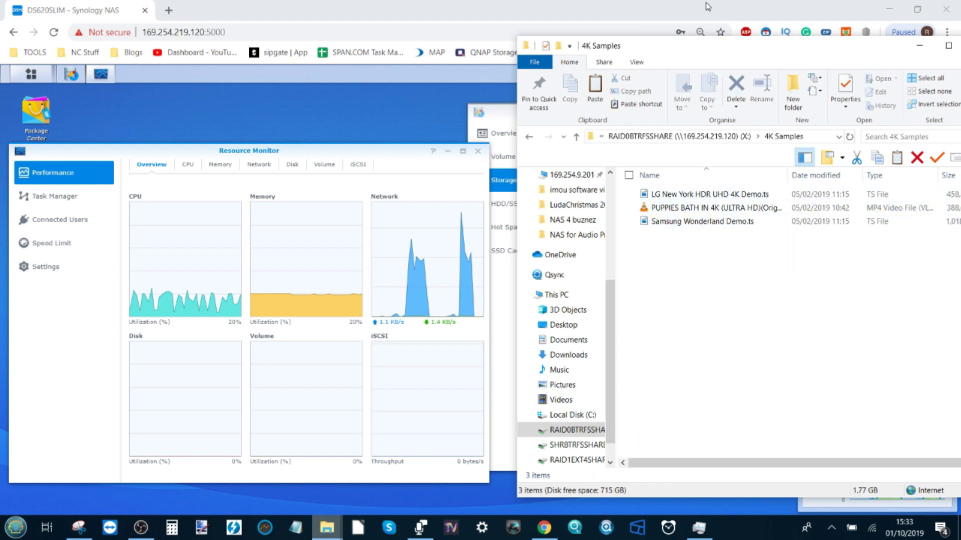
{"action": "left_click_drag", "start_coordinate": [707, 45], "coordinate": [649, 54]}
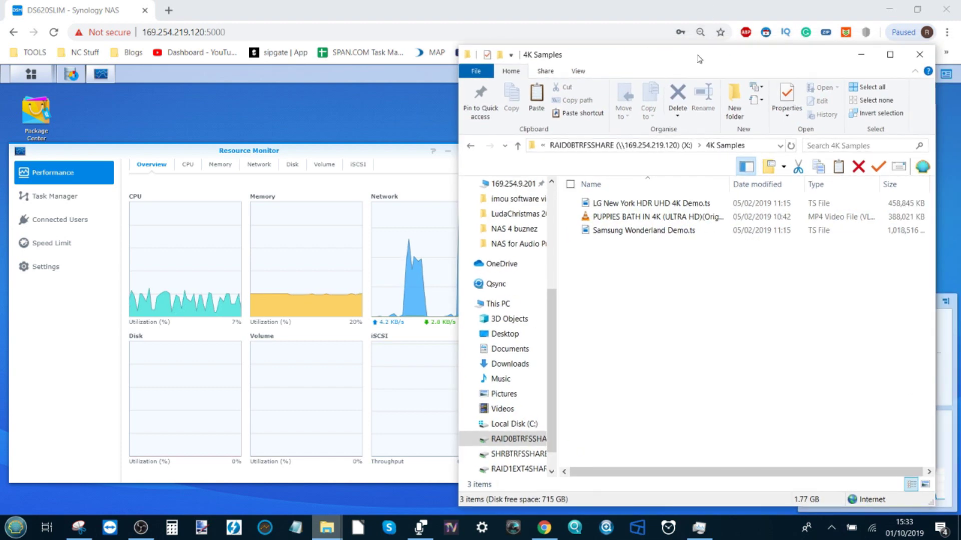
- Examine the video details in the file properties of LG New York HDR UHD 4K Demo.ts, and close the properties
{"action": "left_click", "coordinate": [684, 209]}
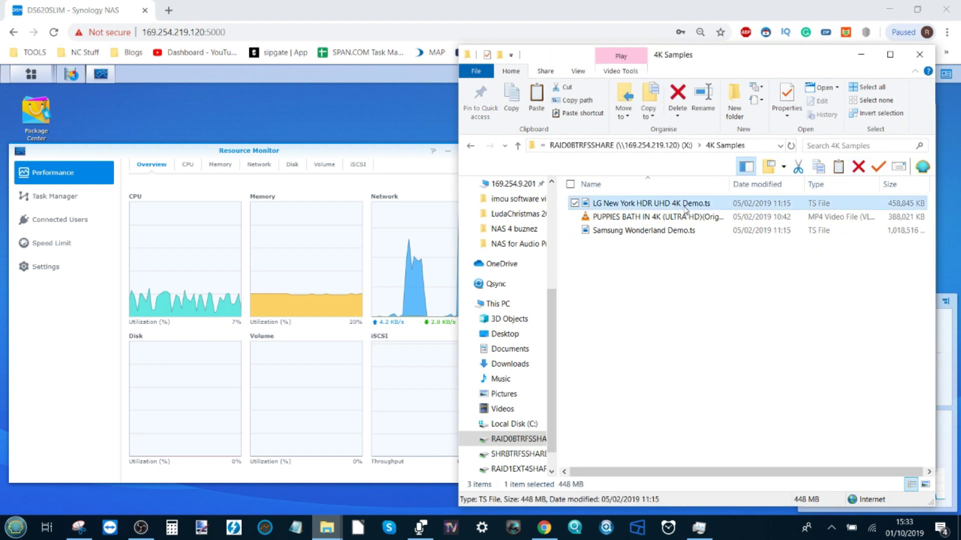
{"action": "right_click", "coordinate": [685, 209]}
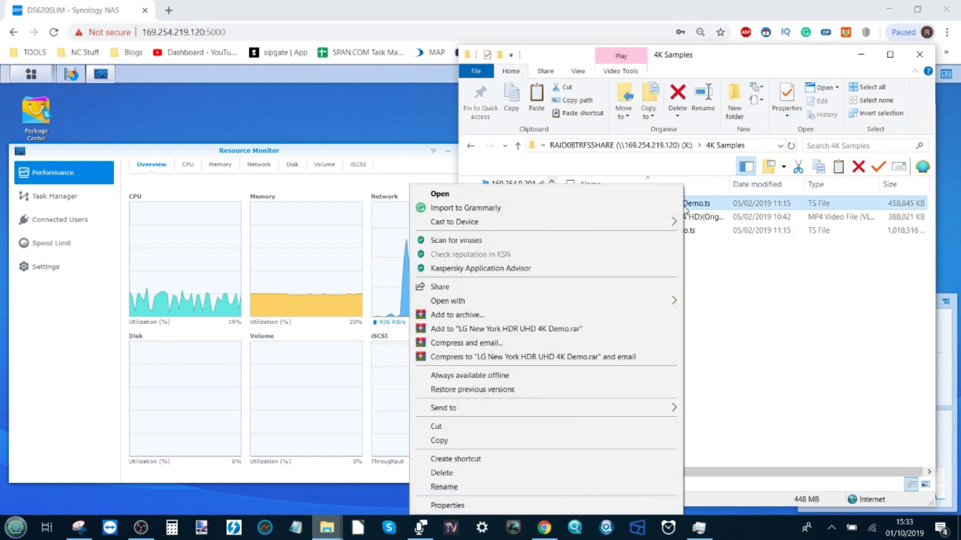
{"action": "left_click", "coordinate": [575, 505]}
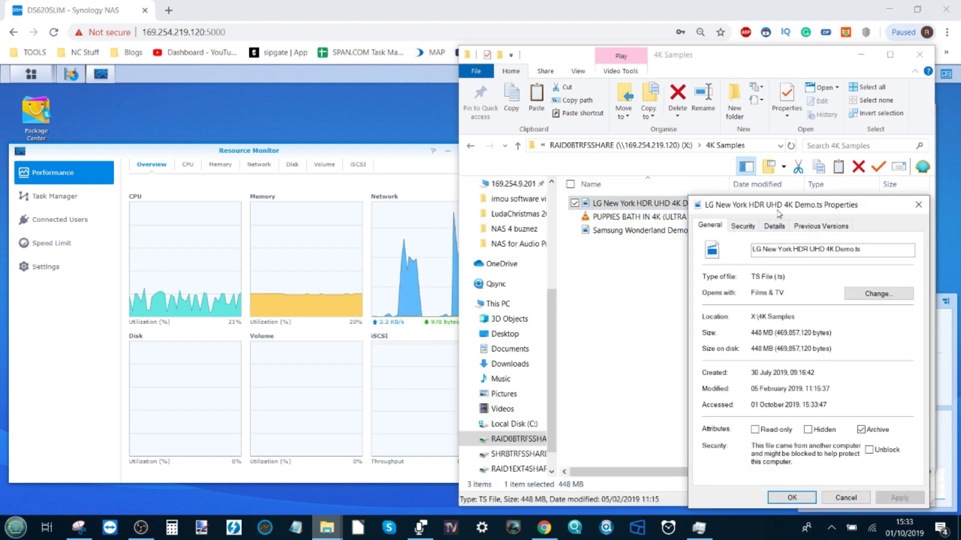
{"action": "left_click", "coordinate": [774, 226]}
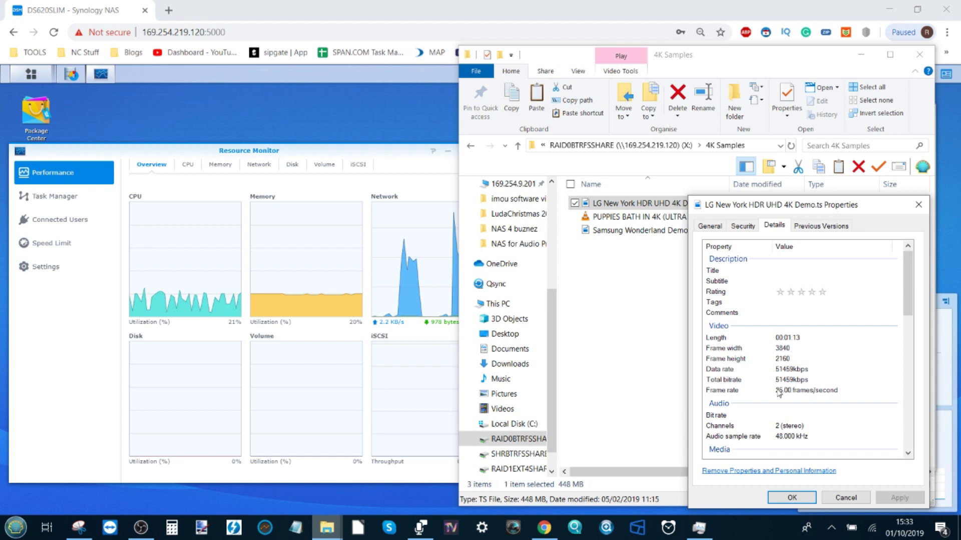
{"action": "left_click", "coordinate": [919, 205]}
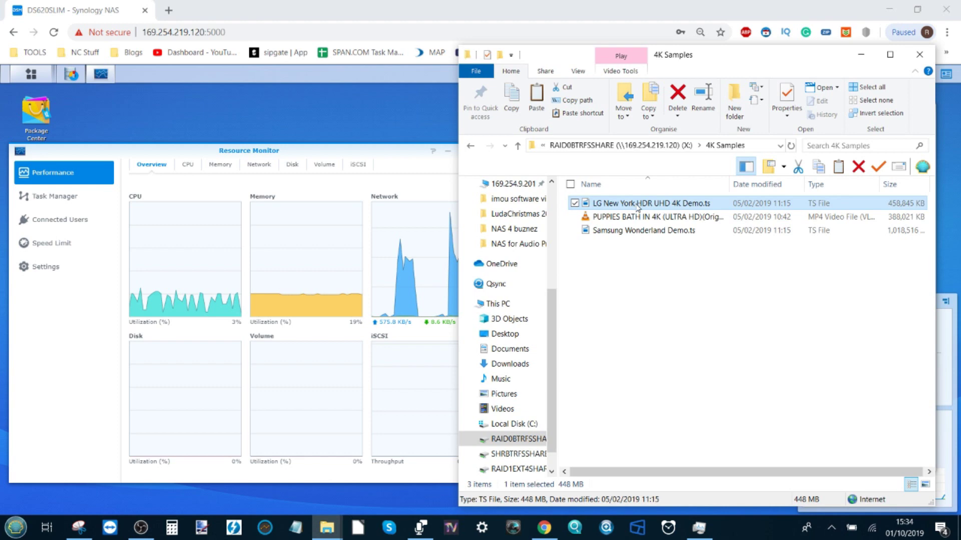
- Play LG New York HDR UHD 4K Demo.ts in VLC media player and clear the file window and player from Resource Monitor
{"action": "right_click", "coordinate": [637, 206]}
{"action": "mouse_move", "coordinate": [625, 301]}
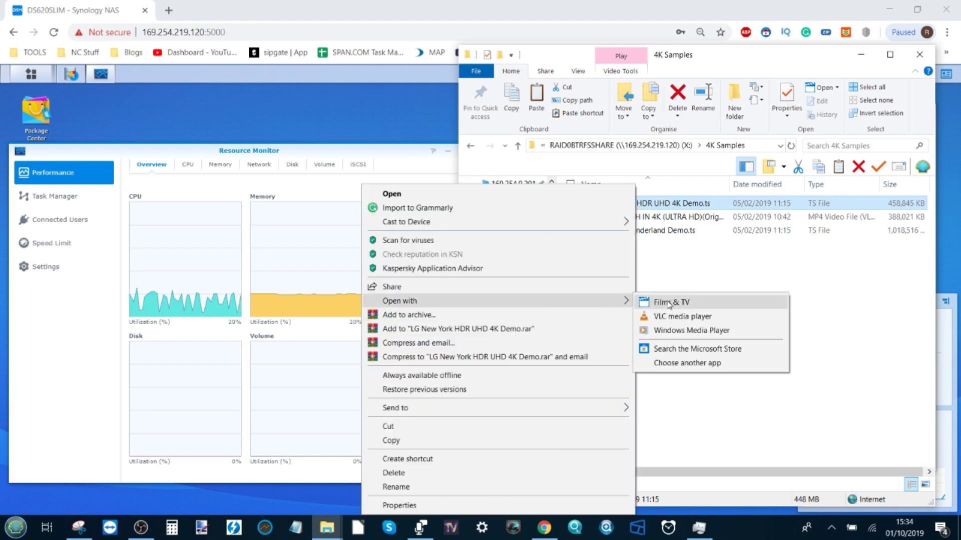
{"action": "left_click", "coordinate": [672, 317]}
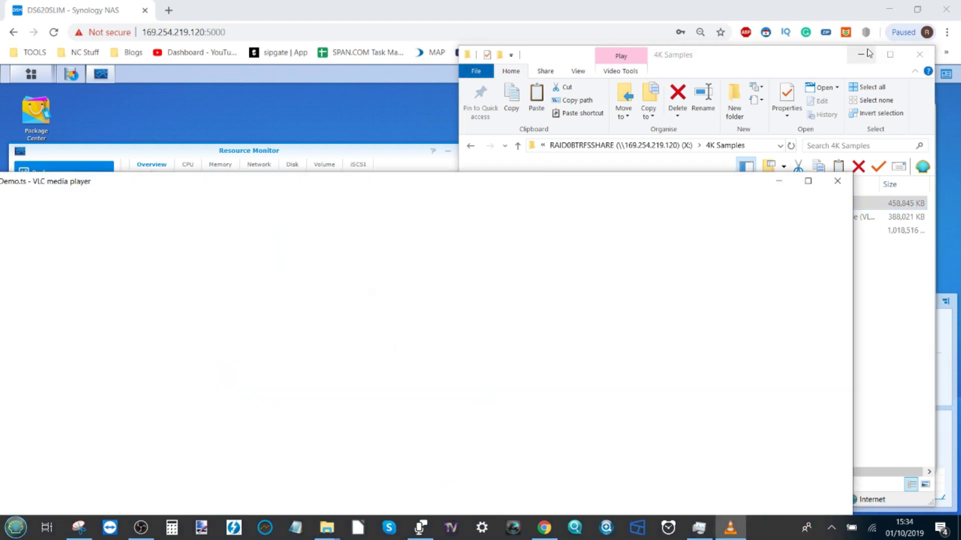
{"action": "left_click", "coordinate": [862, 56]}
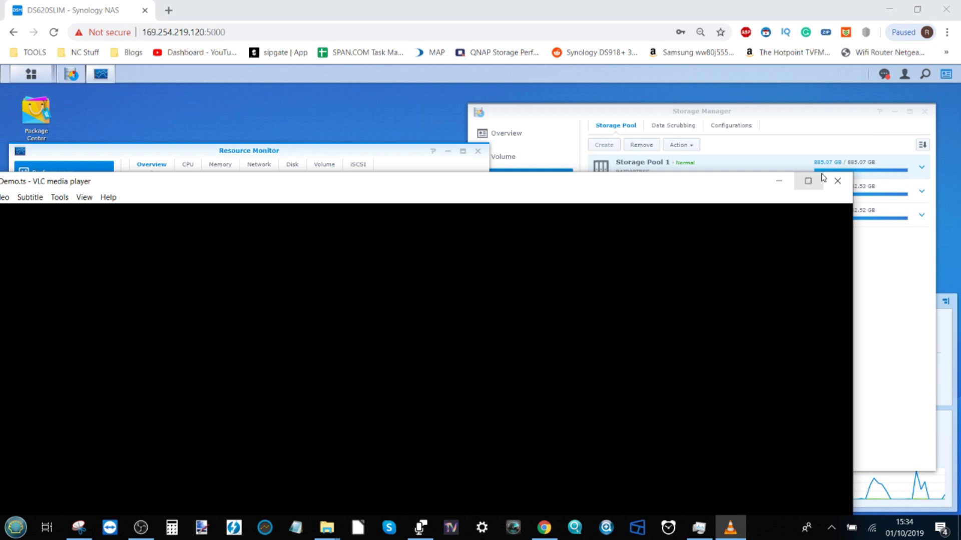
{"action": "left_click", "coordinate": [837, 181]}
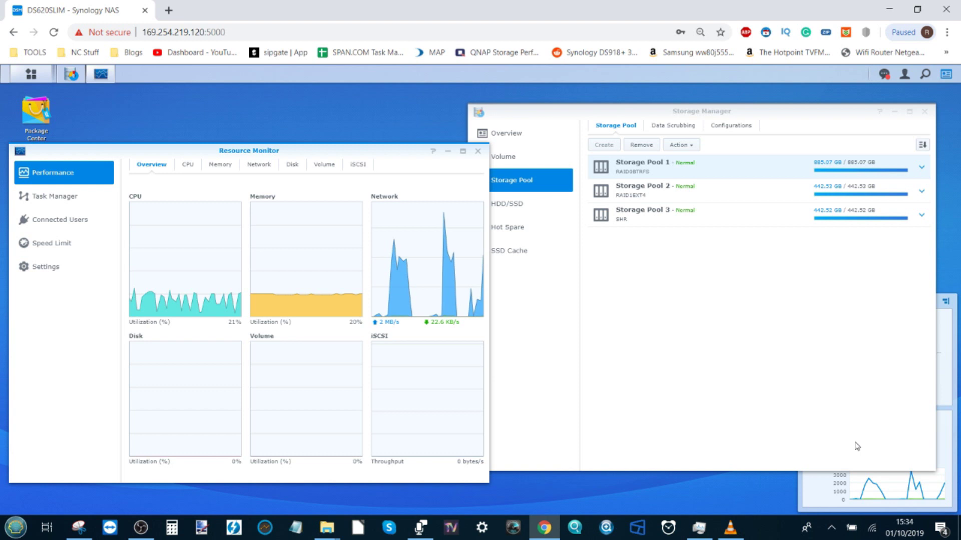
- Mute the 4K video in VLC and minimise the player so the Resource Monitor graphs are in view
{"action": "left_click", "coordinate": [730, 528]}
{"action": "mouse_move", "coordinate": [698, 528]}
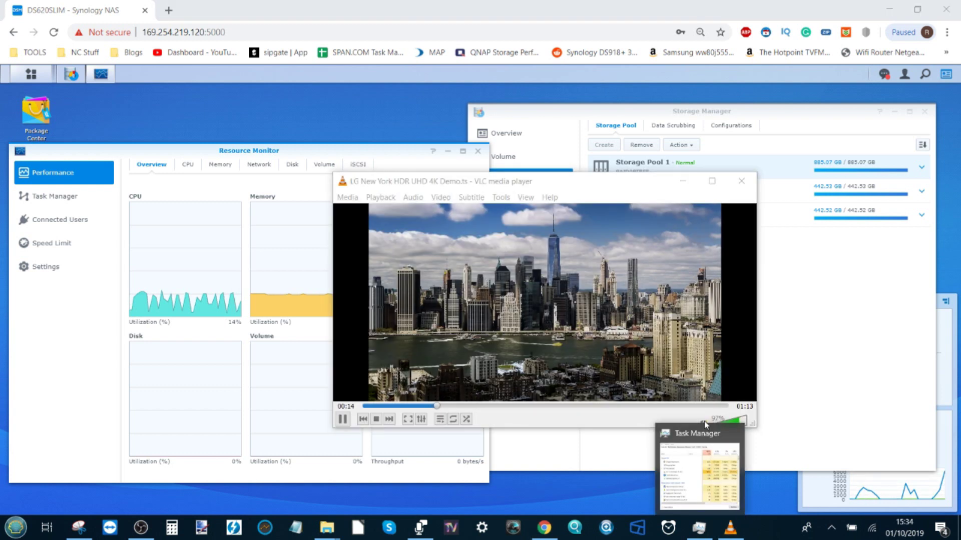
{"action": "left_click", "coordinate": [704, 423]}
{"action": "left_click", "coordinate": [683, 181]}
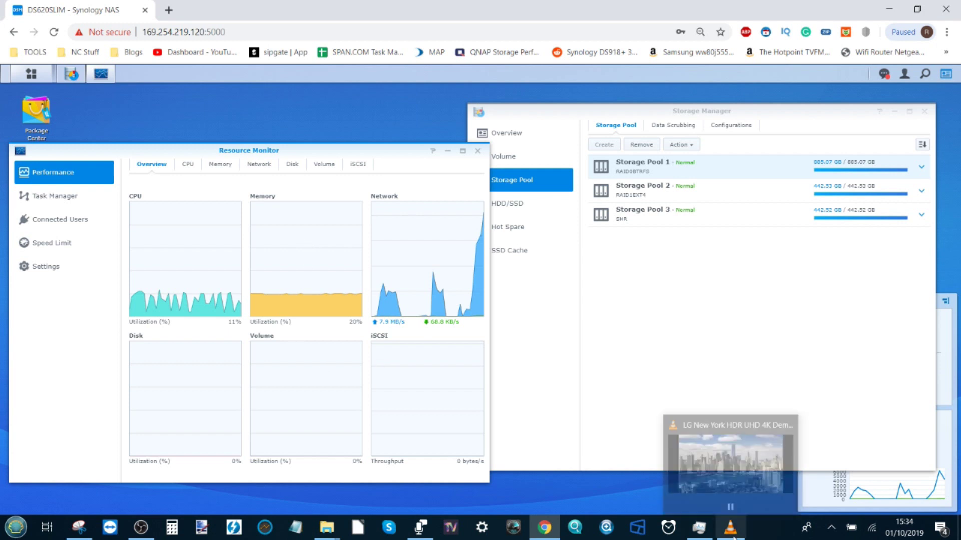
- Check the 4K playback, and arrange the System Health widget and Resource Monitor so both are fully visible on the DSM desktop
{"action": "left_click", "coordinate": [730, 528]}
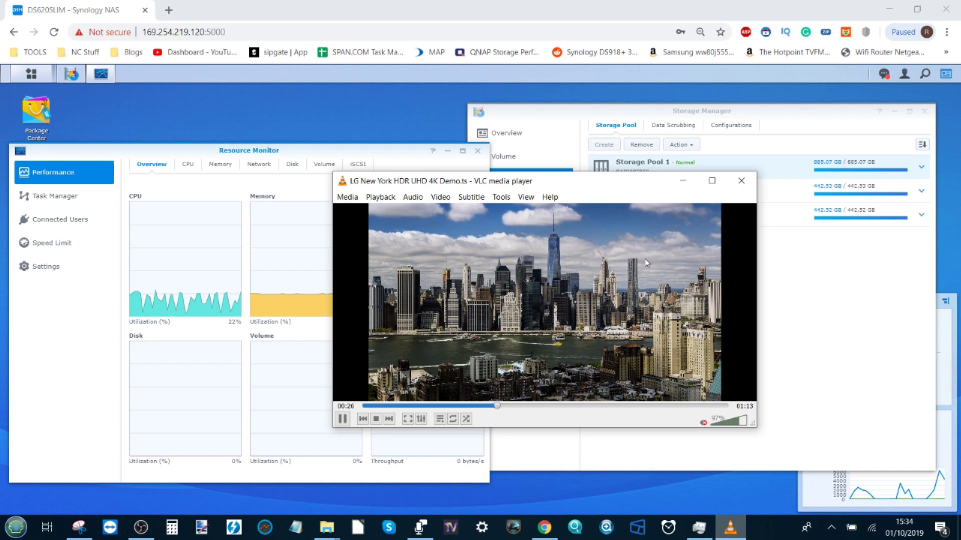
{"action": "left_click", "coordinate": [682, 181]}
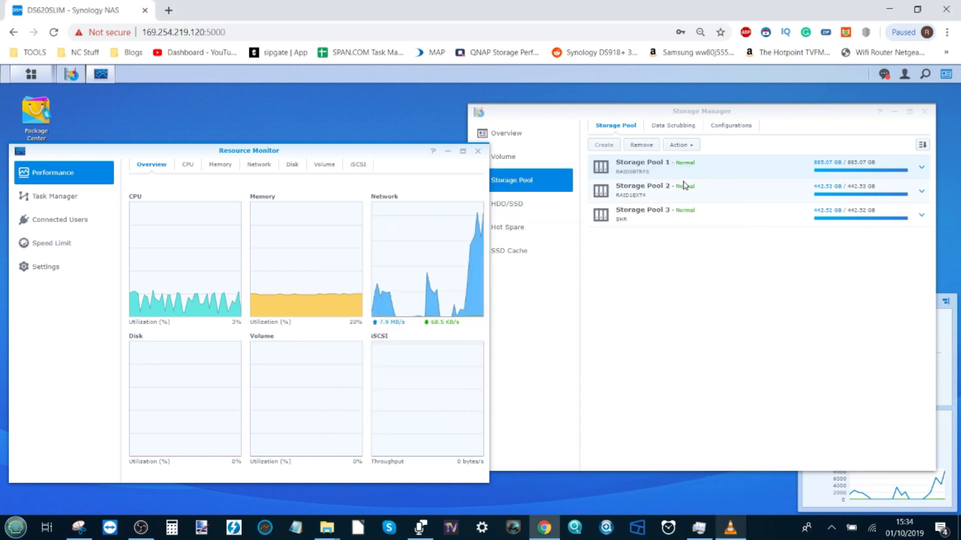
{"action": "left_click", "coordinate": [815, 494]}
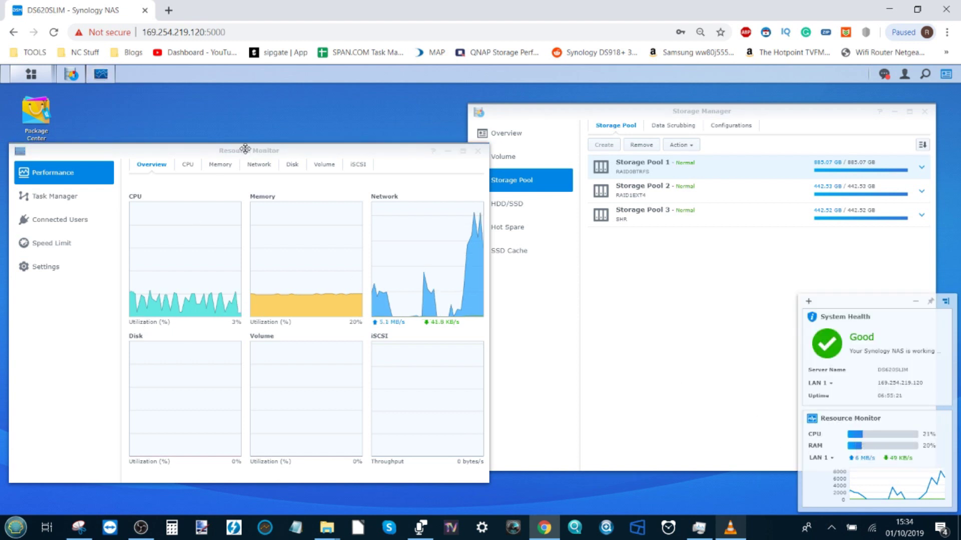
{"action": "left_click_drag", "start_coordinate": [245, 149], "coordinate": [318, 127]}
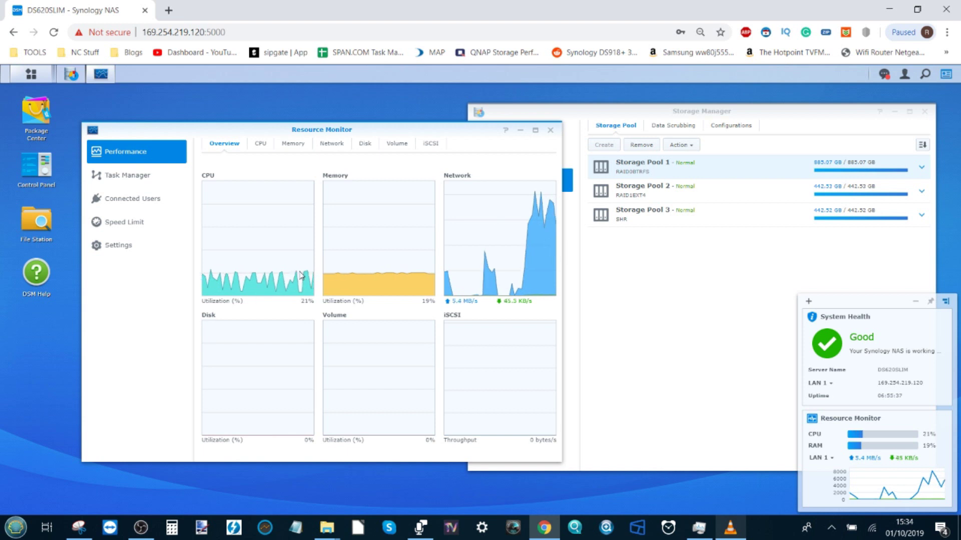
- Compare the continuing 4K playback in VLC with the CPU, memory and network load in Resource Monitor
{"action": "left_click", "coordinate": [721, 534]}
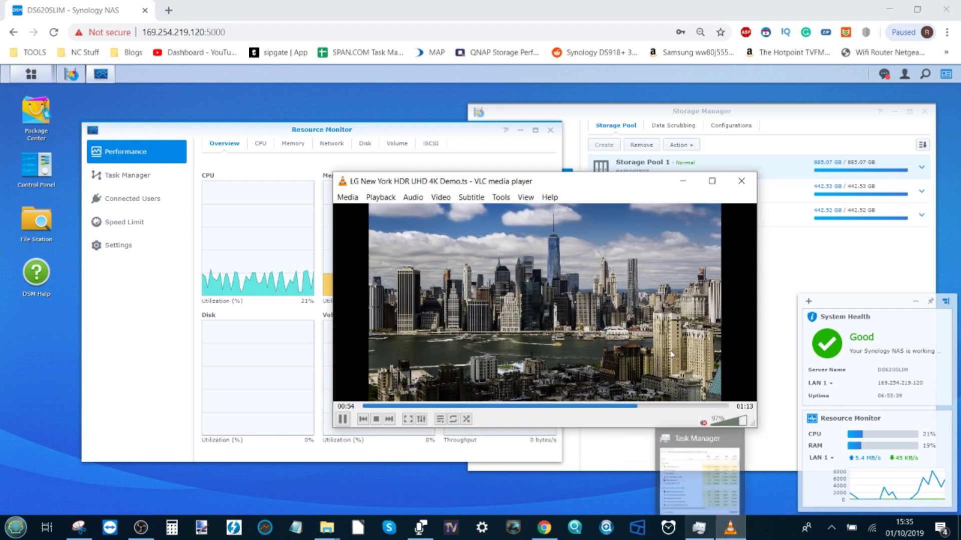
{"action": "left_click", "coordinate": [683, 181]}
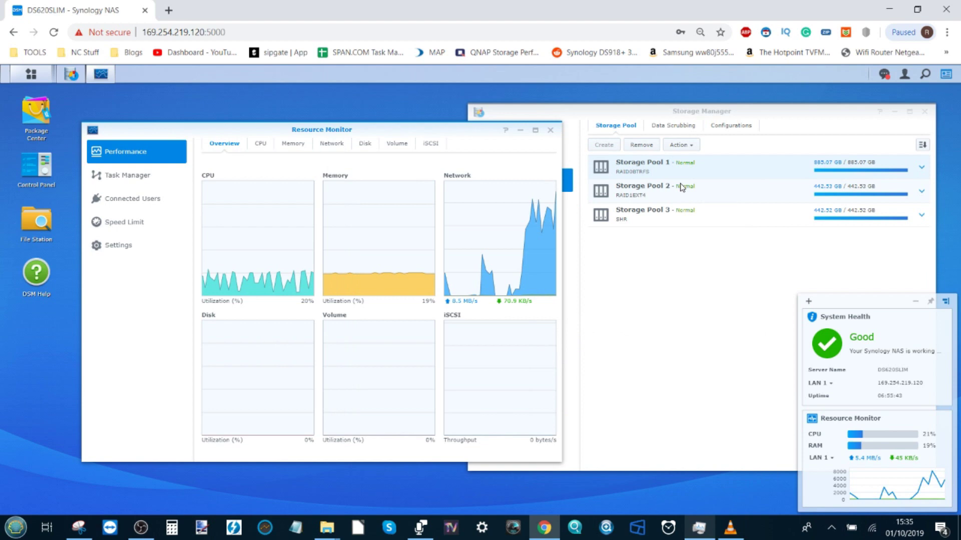
{"action": "left_click", "coordinate": [730, 528]}
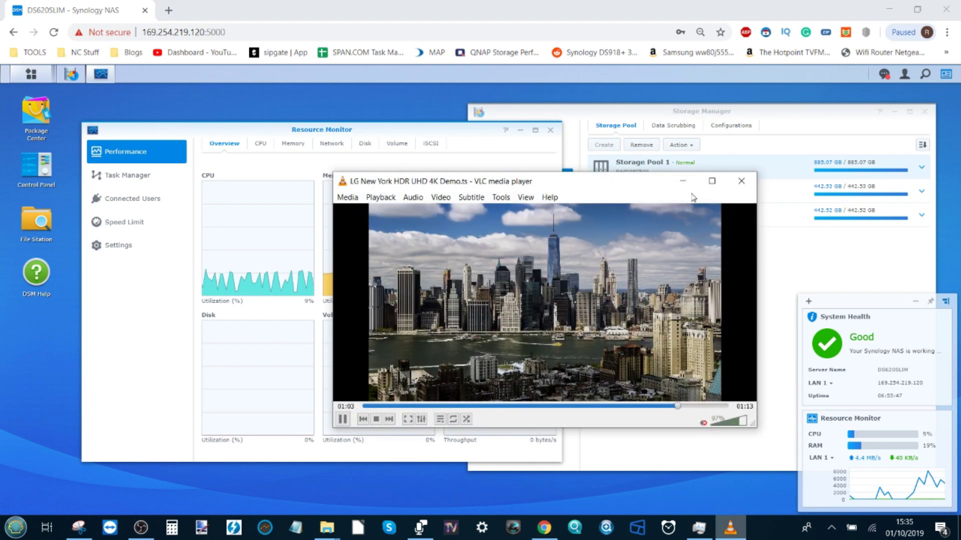
{"action": "left_click", "coordinate": [683, 181]}
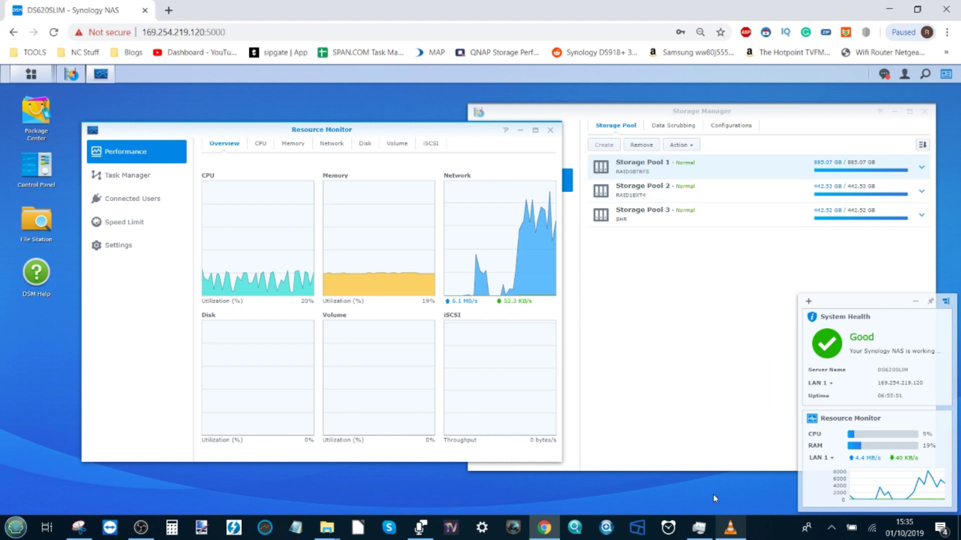
- Examine VLC media player's resource usage in the Windows Task Manager, and return to the playing 4K video
{"action": "left_click", "coordinate": [700, 527]}
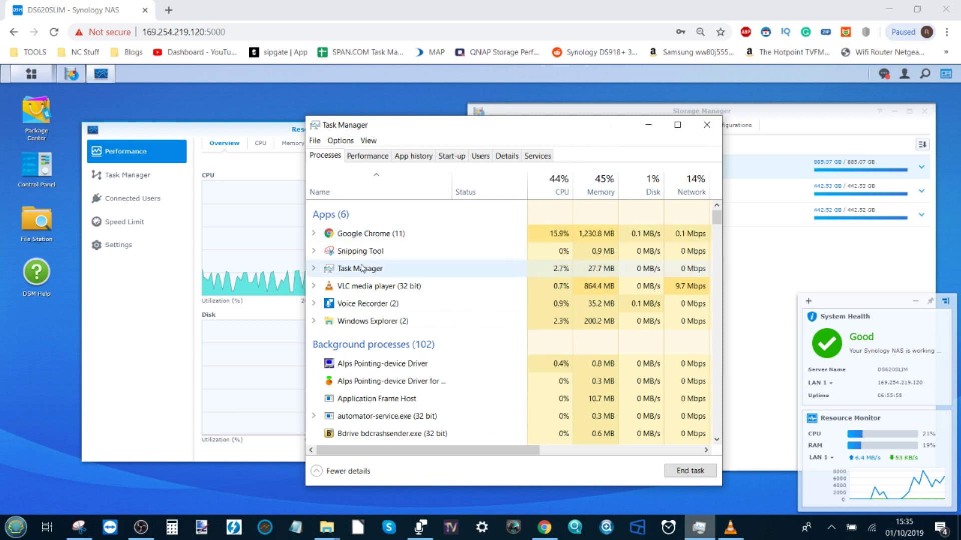
{"action": "left_click", "coordinate": [384, 286]}
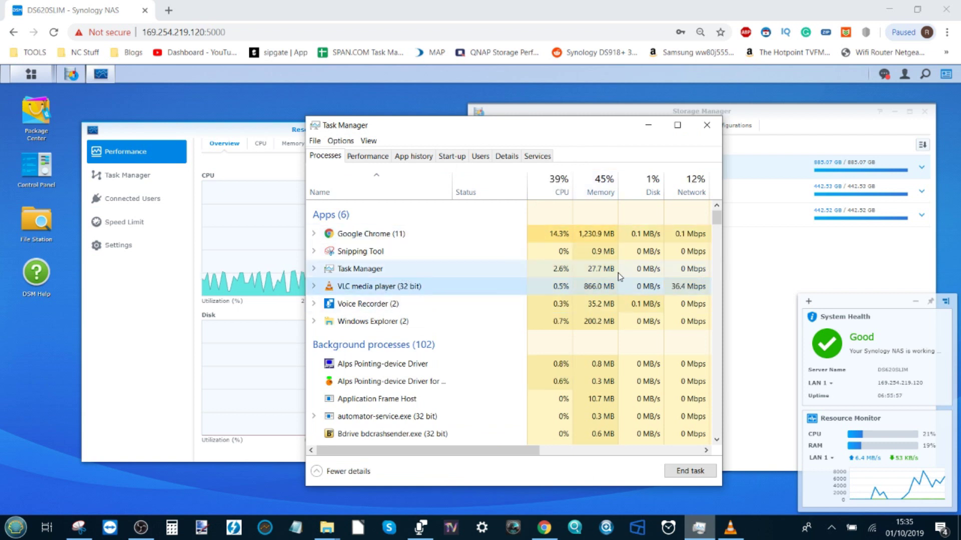
{"action": "left_click", "coordinate": [648, 125]}
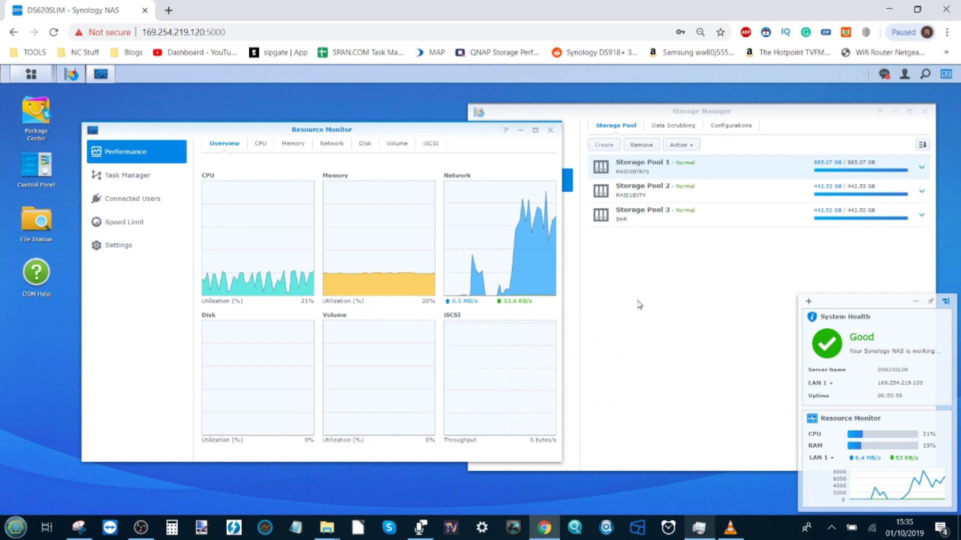
{"action": "left_click", "coordinate": [730, 527]}
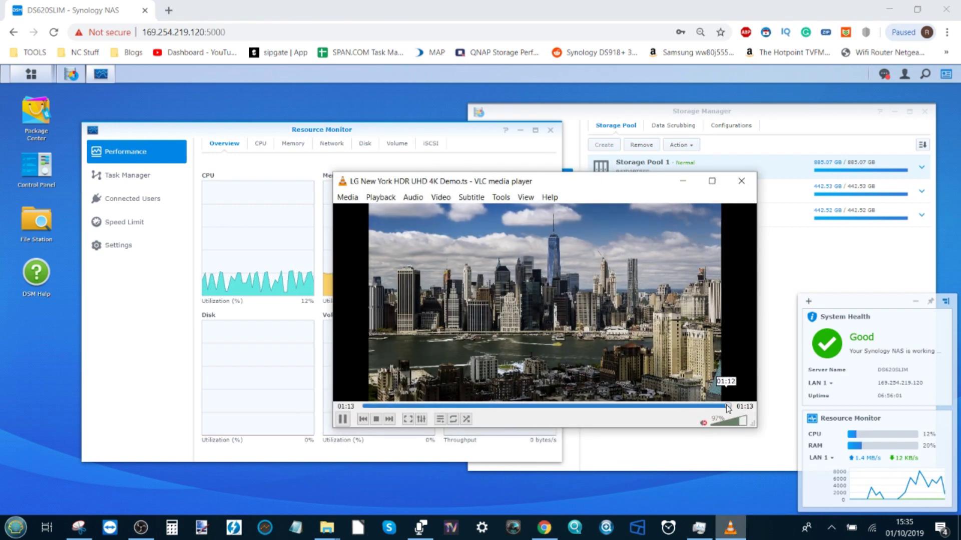
- Close the finished 4K video and open the Movies folder on the RAID0BTRFSSHARE network drive
{"action": "left_click", "coordinate": [737, 180]}
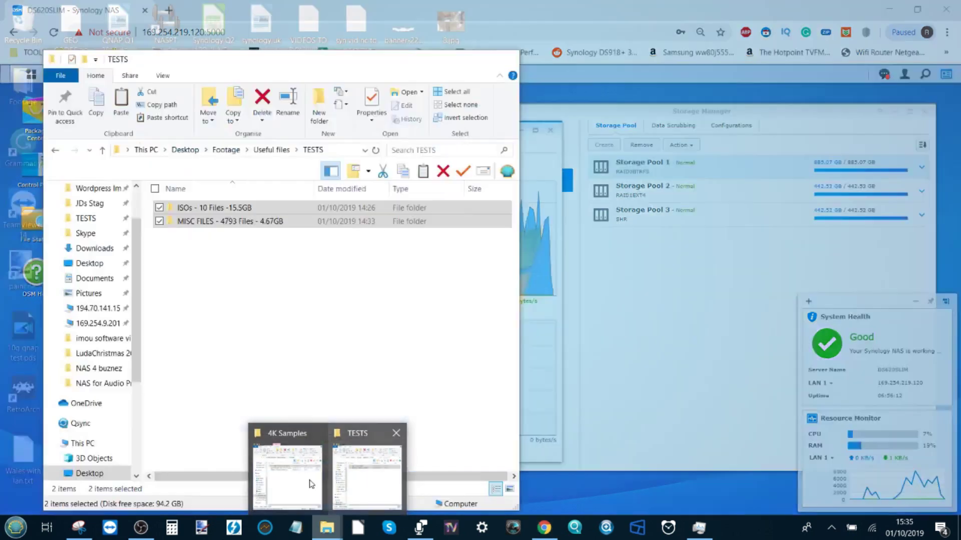
{"action": "left_click", "coordinate": [296, 484]}
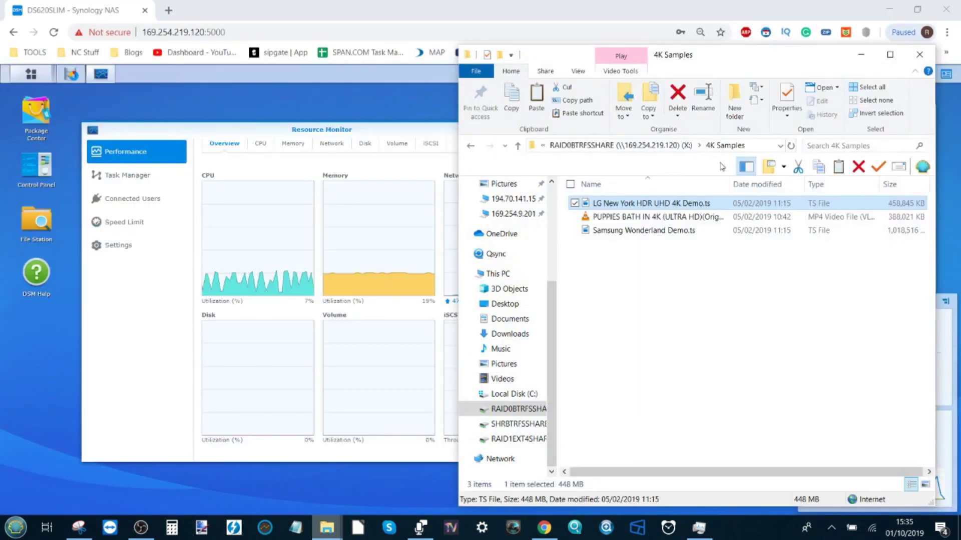
{"action": "left_click", "coordinate": [668, 145]}
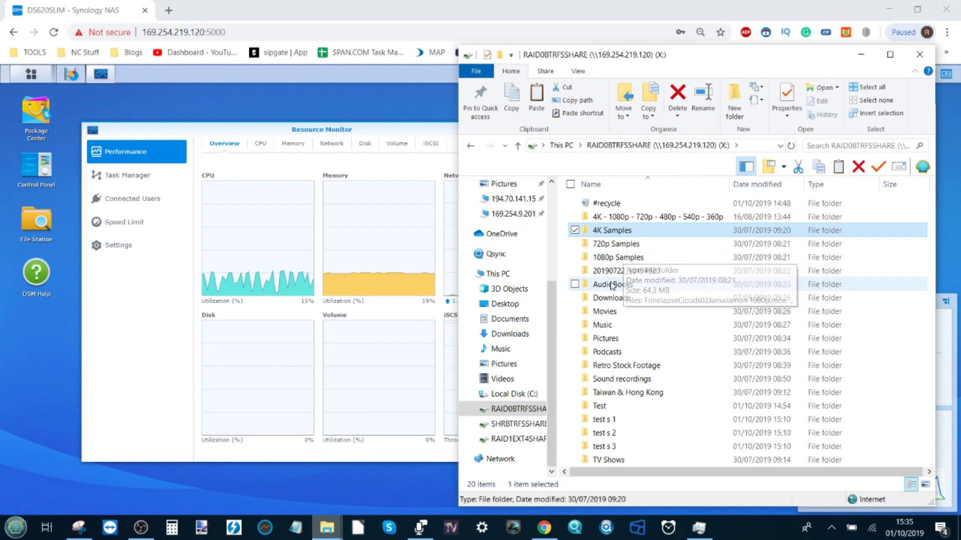
{"action": "double_click", "coordinate": [649, 312]}
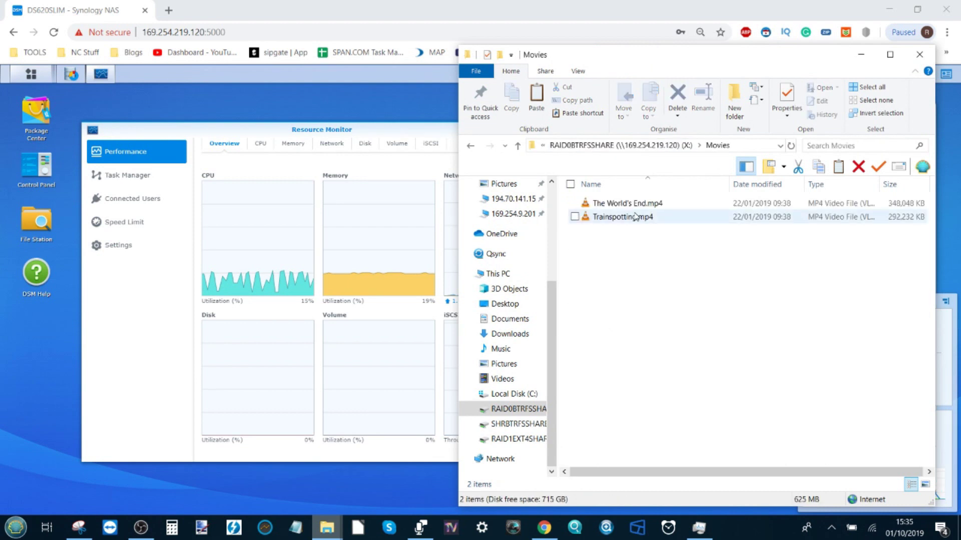
- Examine the frame size, bitrate and other media details in the properties of The World's End.mp4
{"action": "right_click", "coordinate": [616, 204]}
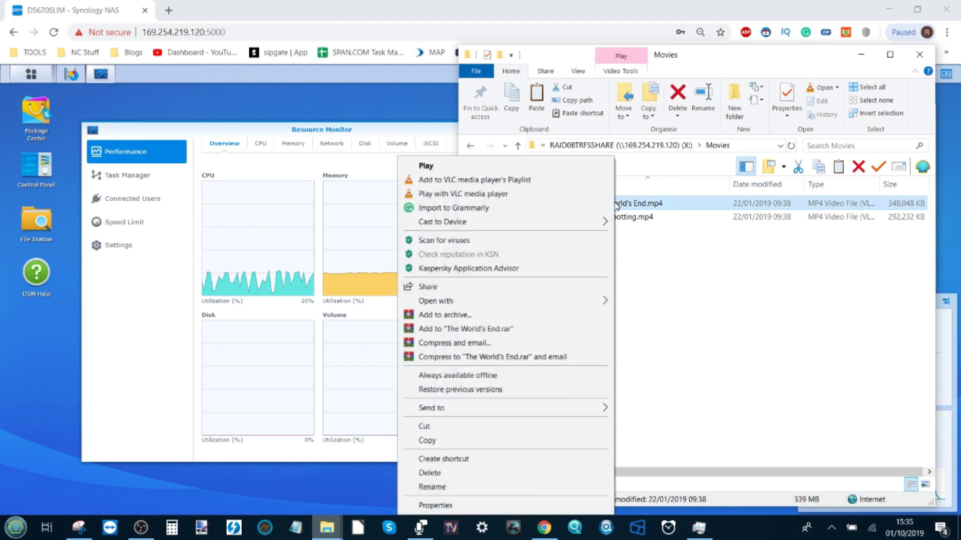
{"action": "left_click", "coordinate": [457, 506]}
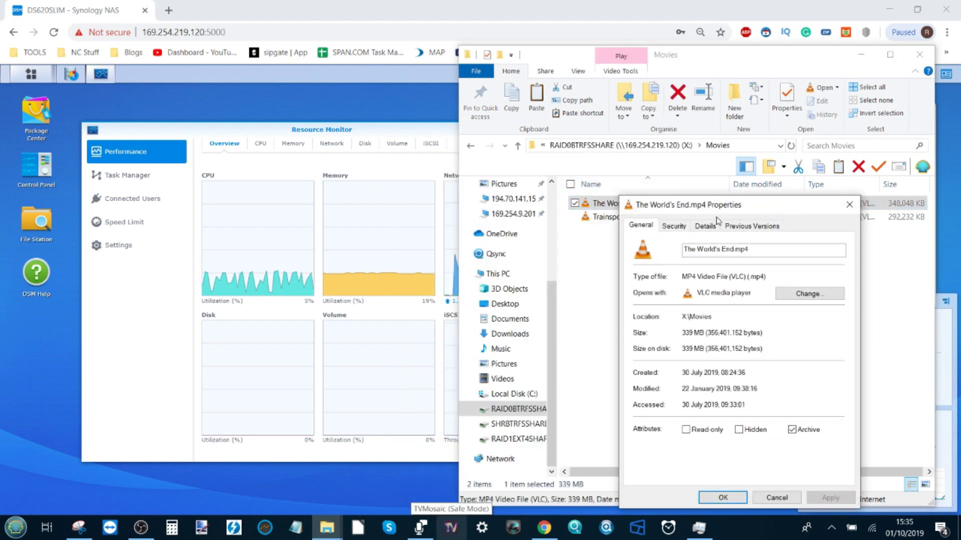
{"action": "left_click", "coordinate": [706, 226]}
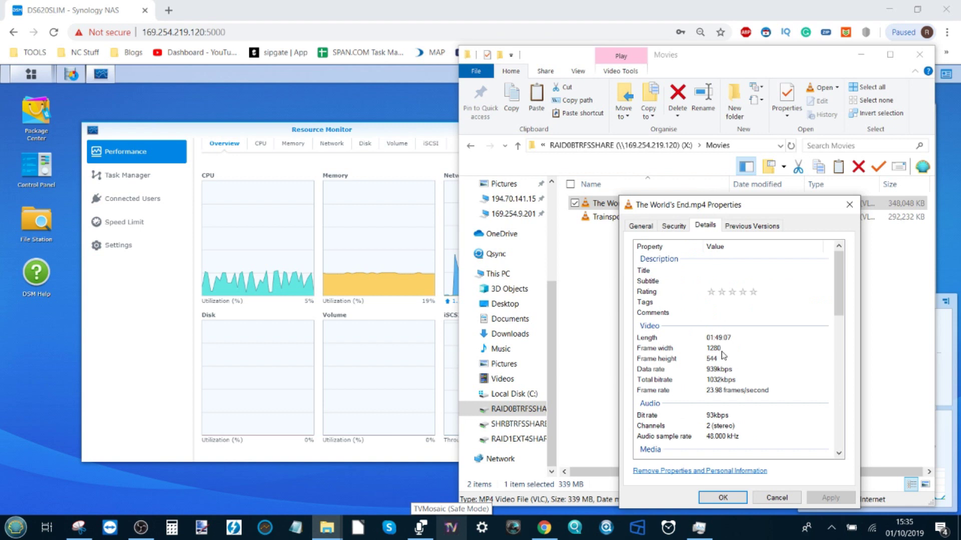
{"action": "left_click", "coordinate": [766, 498]}
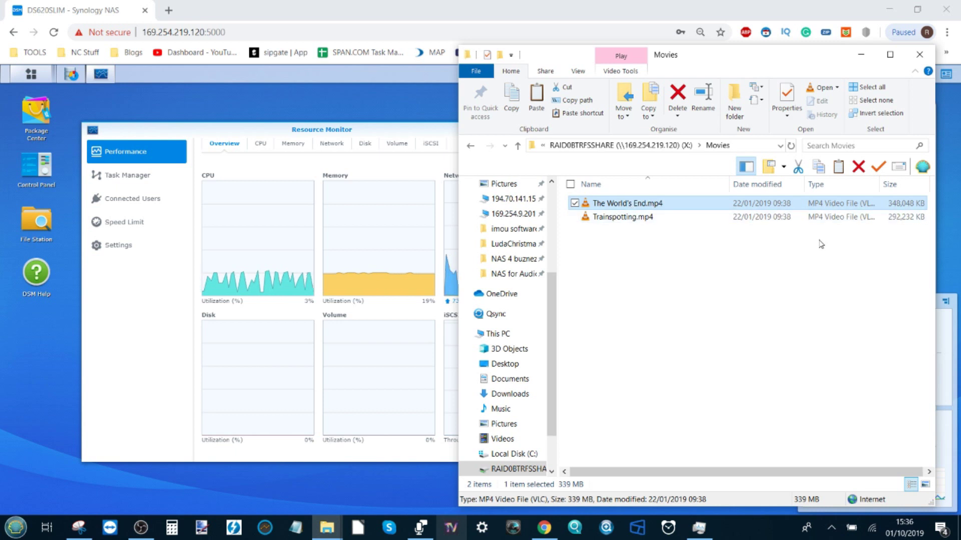
- Reposition the Resource Monitor window on the DSM desktop and bring the Movies folder back into view
{"action": "left_click", "coordinate": [439, 129]}
{"action": "left_click_drag", "start_coordinate": [505, 133], "coordinate": [452, 132]}
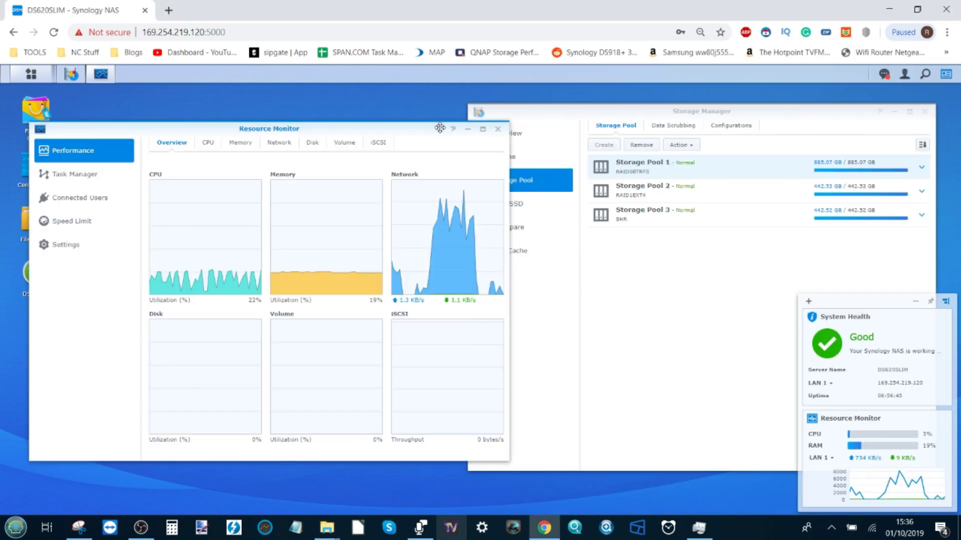
{"action": "mouse_move", "coordinate": [327, 528]}
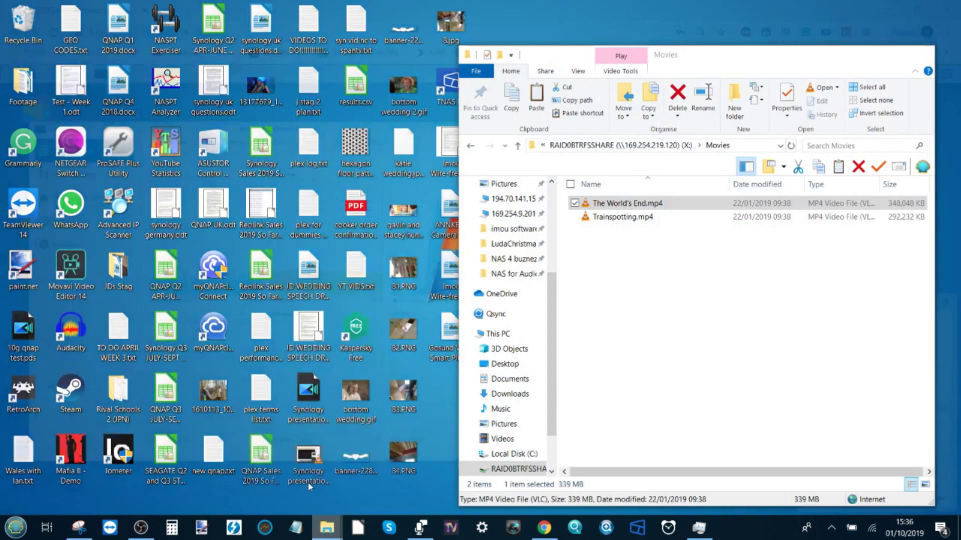
{"action": "left_click", "coordinate": [308, 482]}
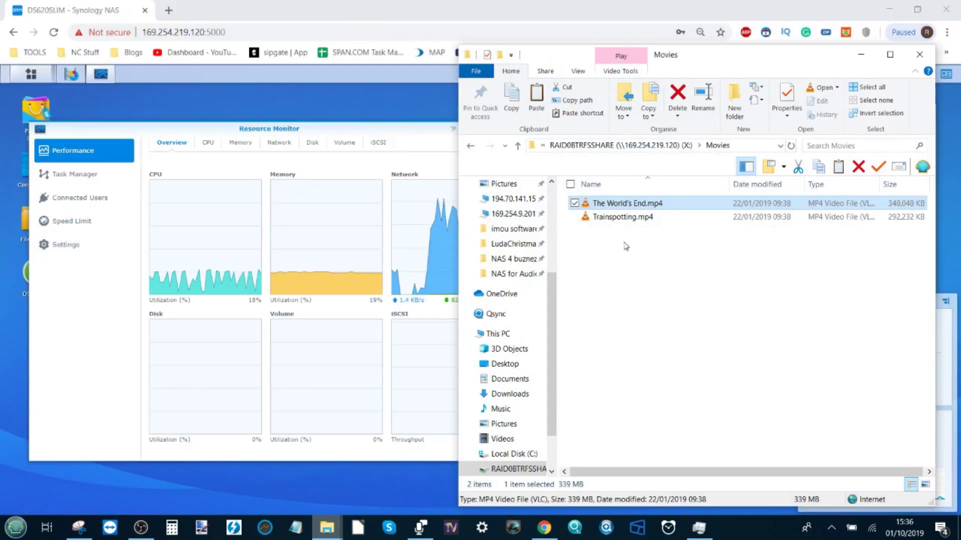
- Try to open The World's End.mp4 with VLC media player
{"action": "right_click", "coordinate": [626, 205]}
{"action": "mouse_move", "coordinate": [608, 306]}
{"action": "left_click", "coordinate": [662, 344]}
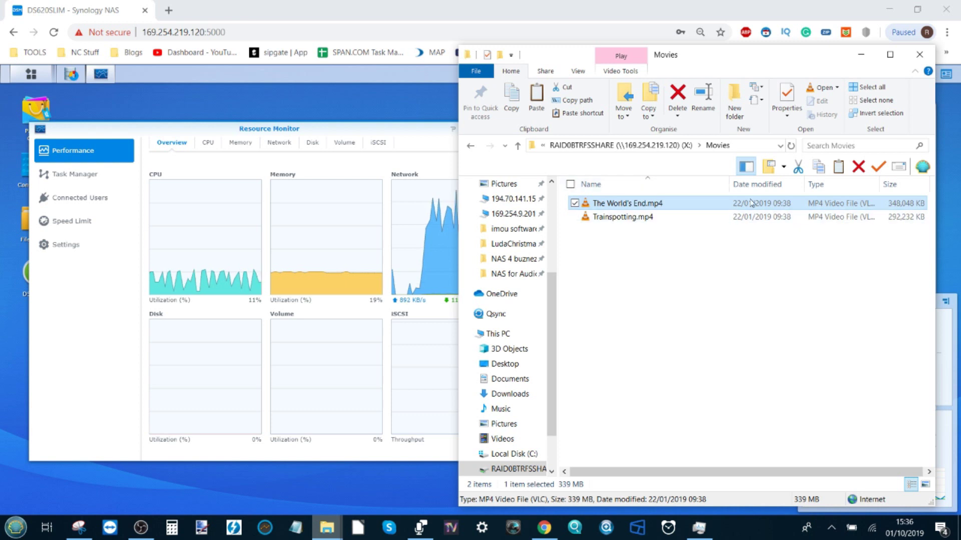
- Shift Resource Monitor further aside so its Network graph clears the File Explorer window, and return to the Movies folder
{"action": "left_click_drag", "start_coordinate": [427, 129], "coordinate": [384, 130]}
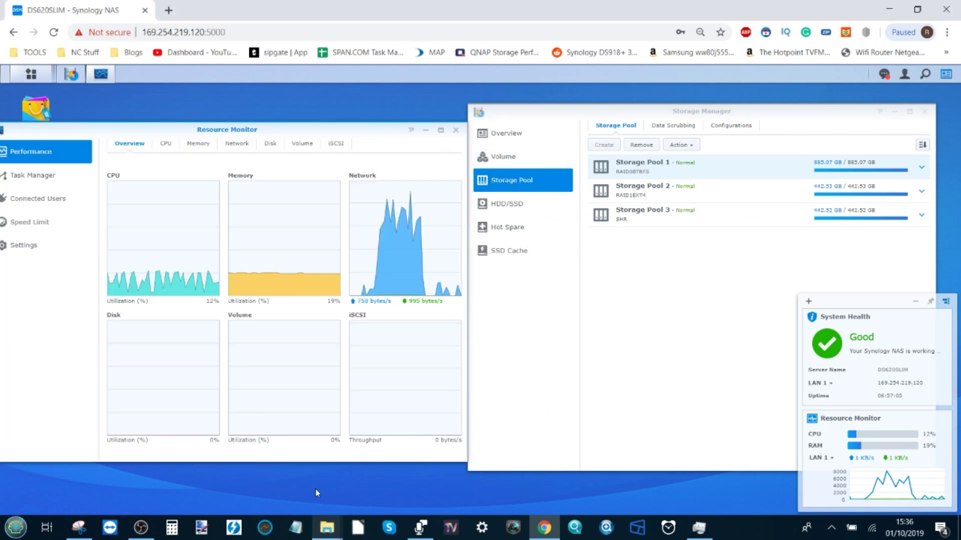
{"action": "mouse_move", "coordinate": [323, 532]}
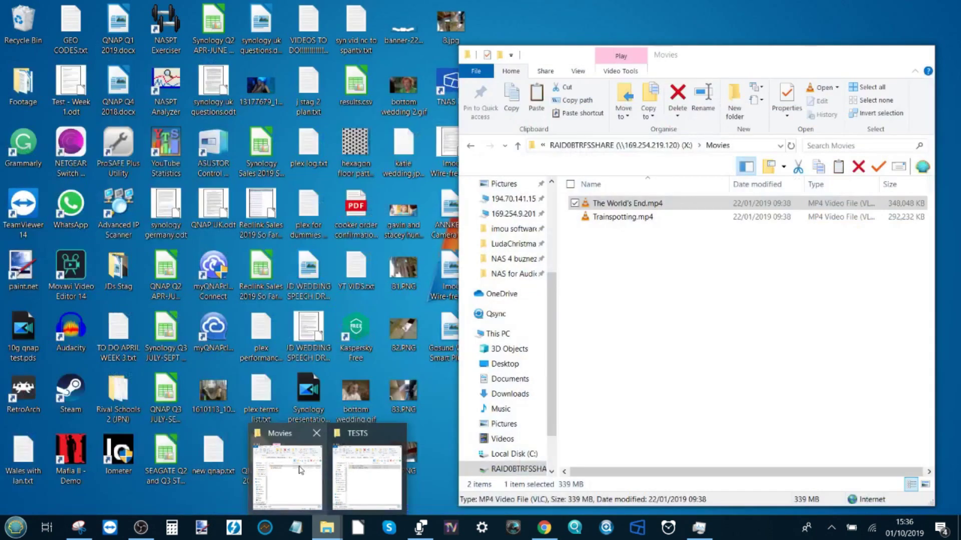
{"action": "left_click", "coordinate": [285, 460]}
- Find the leftover VLC media player (32 bit) background process in the Windows Task Manager, end it, and minimise Task Manager
{"action": "left_click", "coordinate": [707, 533]}
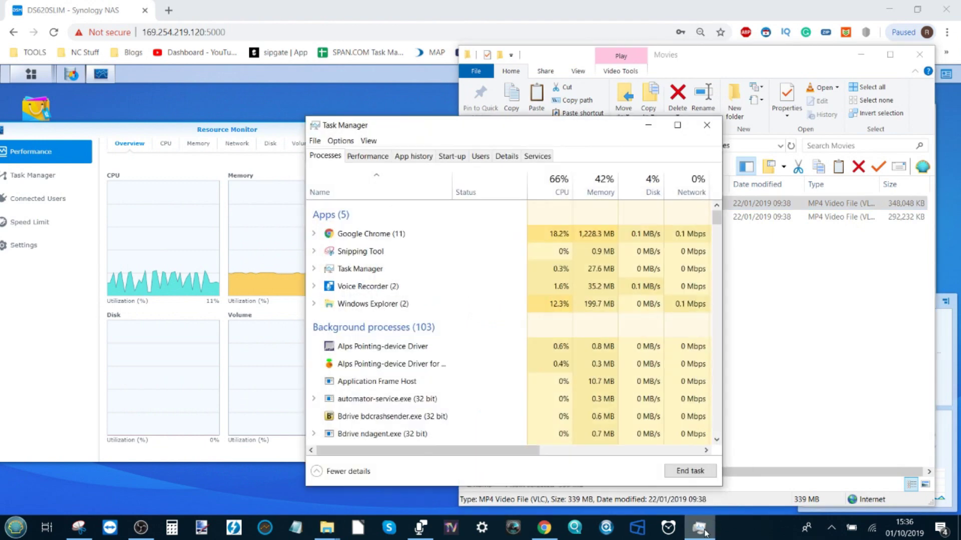
{"action": "scroll", "coordinate": [452, 317], "scroll_direction": "down", "scroll_amount": 5}
{"action": "scroll", "coordinate": [453, 318], "scroll_direction": "up", "scroll_amount": 5}
{"action": "scroll", "coordinate": [481, 296], "scroll_direction": "down", "scroll_amount": 15}
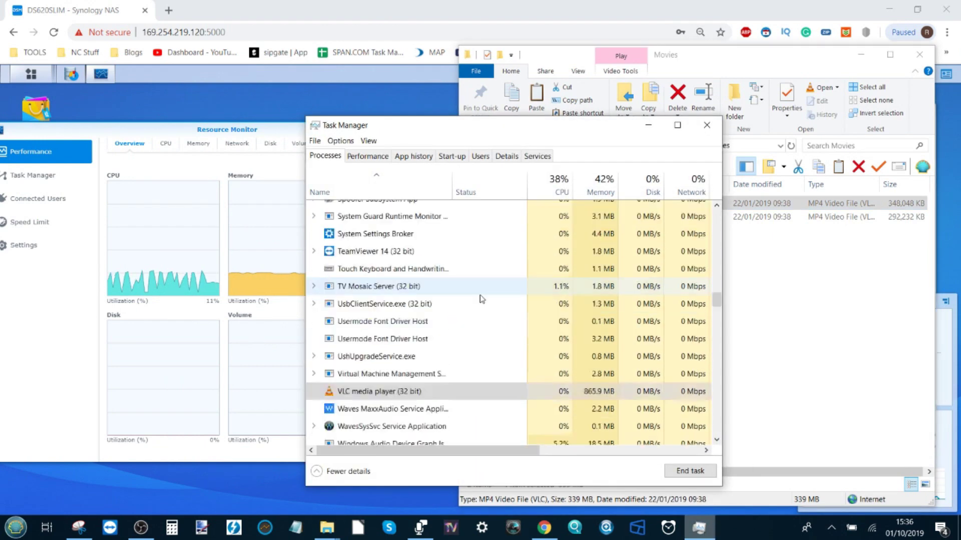
{"action": "scroll", "coordinate": [481, 297], "scroll_direction": "down", "scroll_amount": 20}
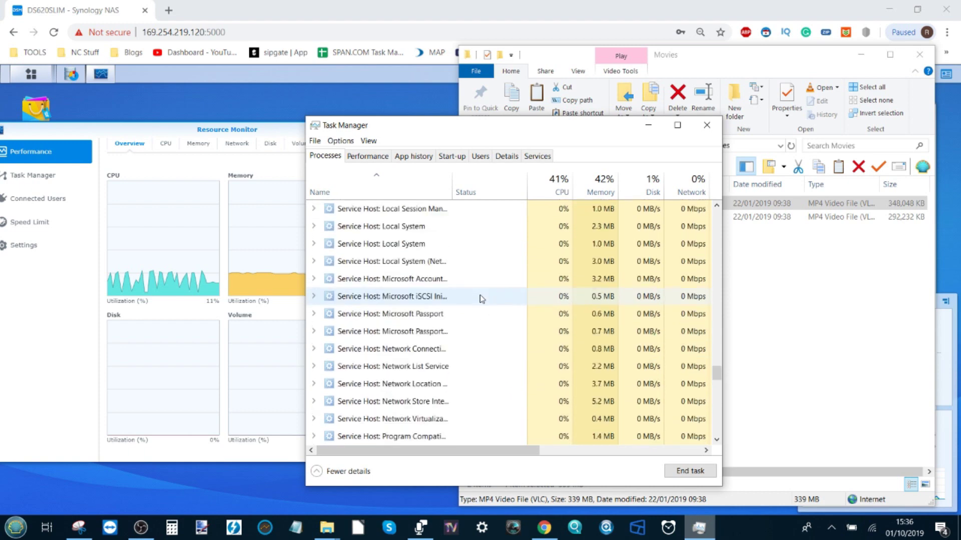
{"action": "scroll", "coordinate": [481, 298], "scroll_direction": "up", "scroll_amount": 12}
{"action": "scroll", "coordinate": [480, 299], "scroll_direction": "up", "scroll_amount": 6}
{"action": "scroll", "coordinate": [481, 299], "scroll_direction": "down", "scroll_amount": 20}
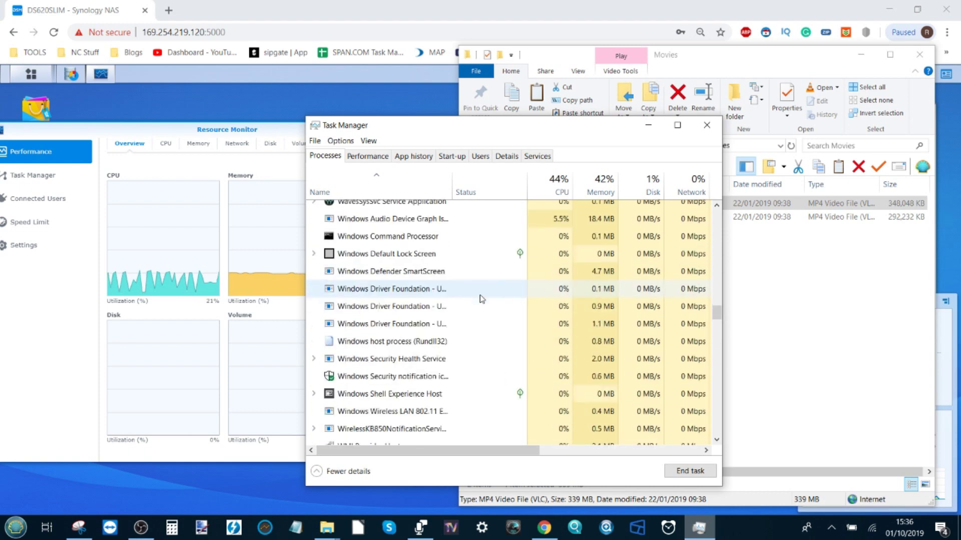
{"action": "scroll", "coordinate": [480, 299], "scroll_direction": "up", "scroll_amount": 5}
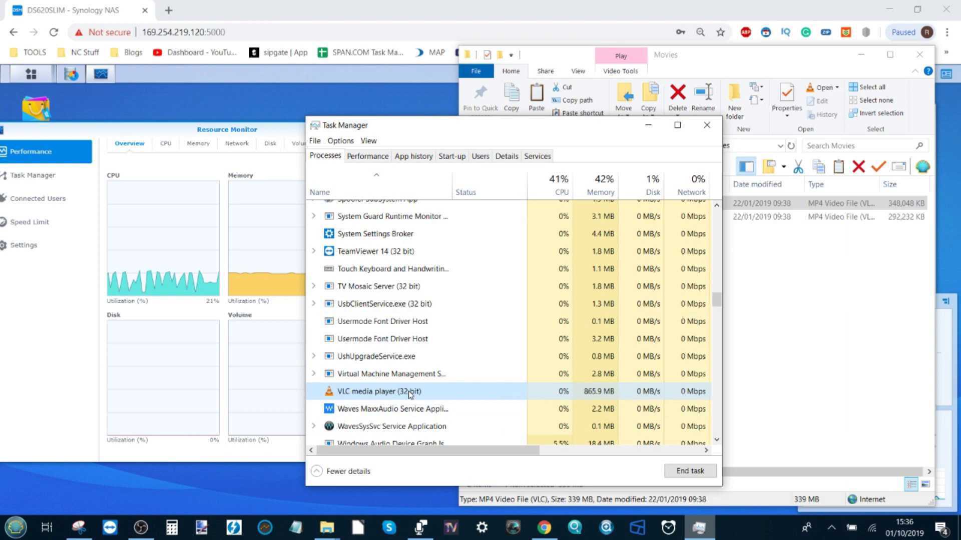
{"action": "key", "text": "Delete"}
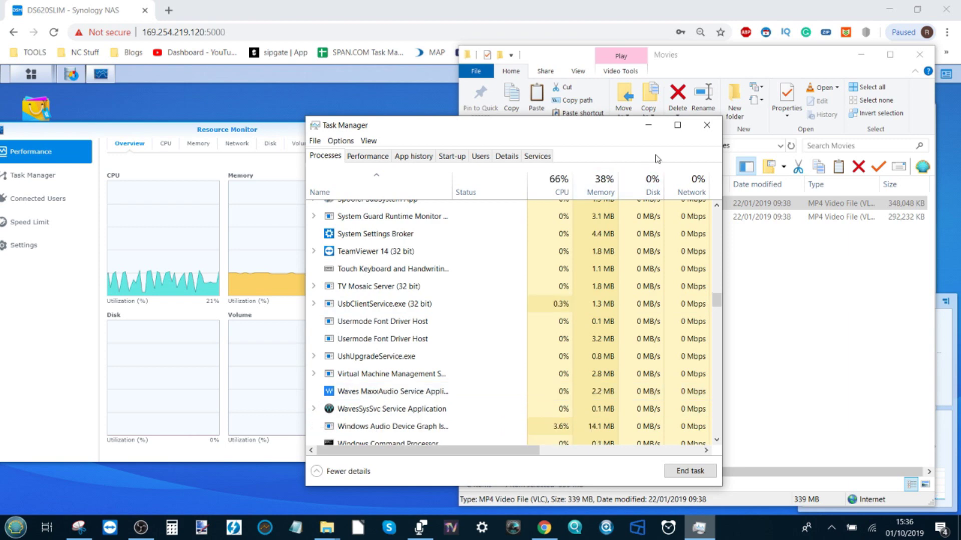
{"action": "left_click", "coordinate": [648, 125]}
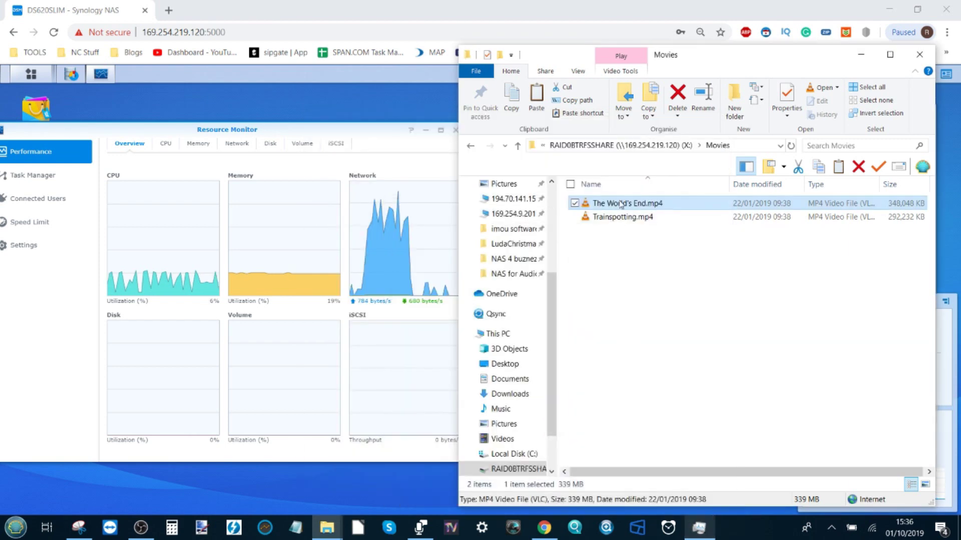
- Open The World's End.mp4 with VLC media player and shrink the player window to uncover the Resource Monitor graphs
{"action": "right_click", "coordinate": [622, 202]}
{"action": "mouse_move", "coordinate": [570, 298]}
{"action": "left_click", "coordinate": [656, 344]}
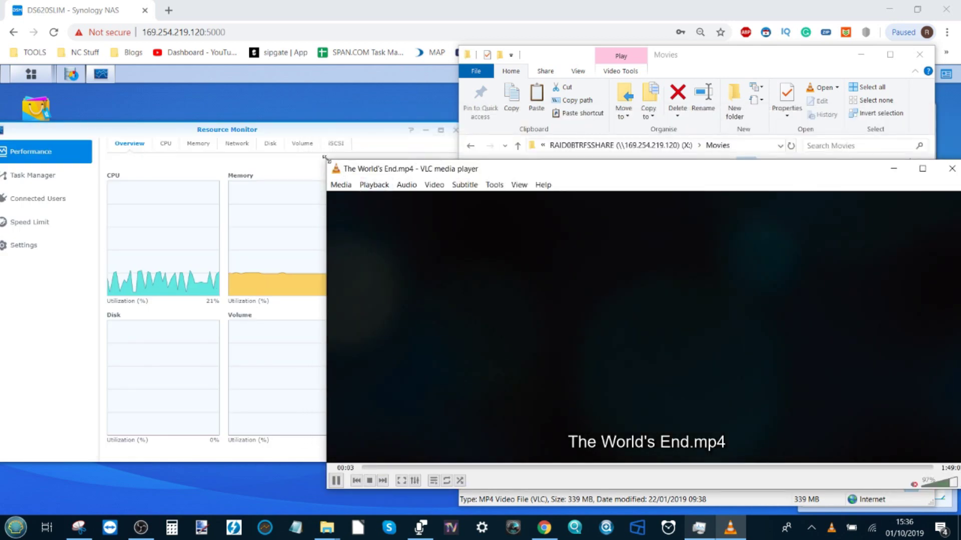
{"action": "left_click_drag", "start_coordinate": [325, 161], "coordinate": [620, 266]}
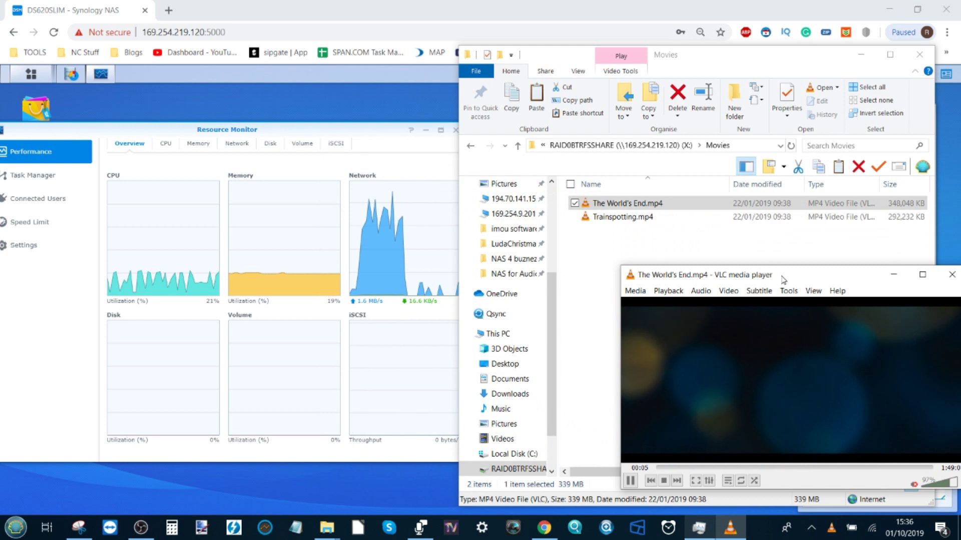
{"action": "left_click_drag", "start_coordinate": [831, 273], "coordinate": [806, 276]}
- Bring the DSM desktop with Resource Monitor forward and skip the movie to about 23:13
{"action": "left_click", "coordinate": [458, 203]}
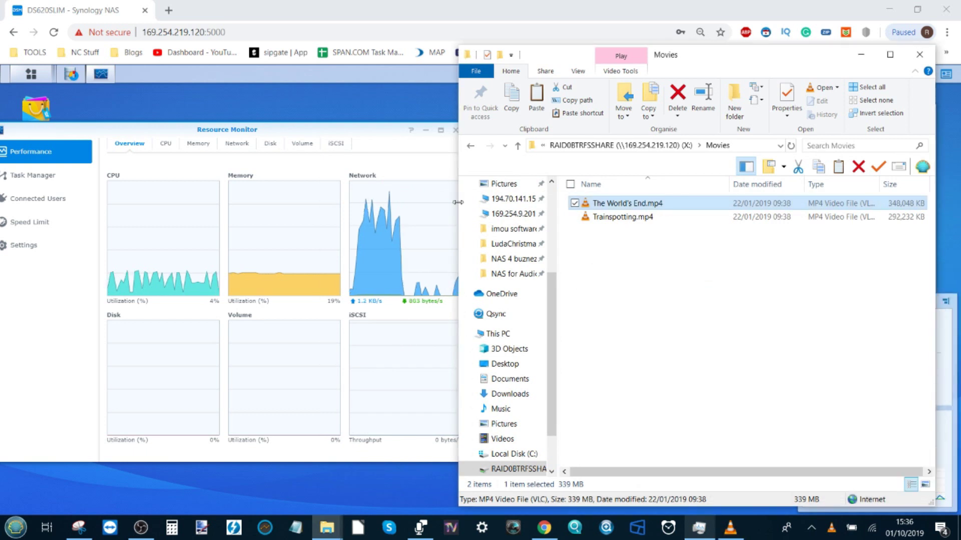
{"action": "left_click", "coordinate": [373, 129]}
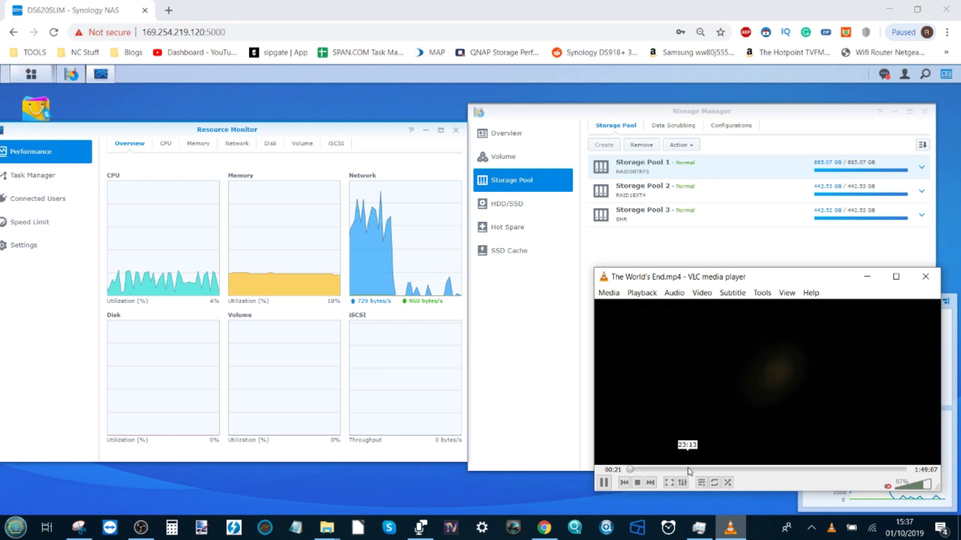
{"action": "left_click", "coordinate": [689, 470]}
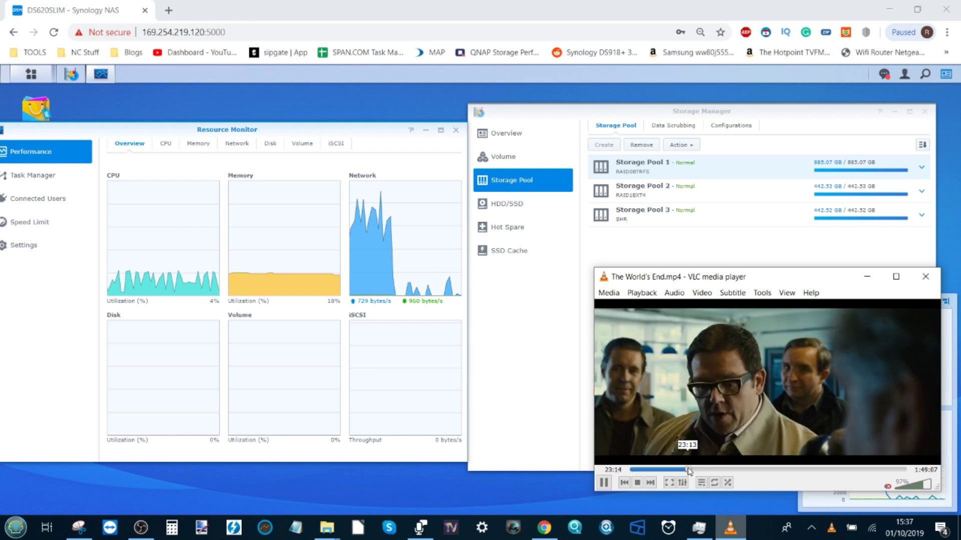
- Stop the movie and close VLC media player, and bring Storage Manager to the front of the DSM desktop
{"action": "key", "text": "s"}
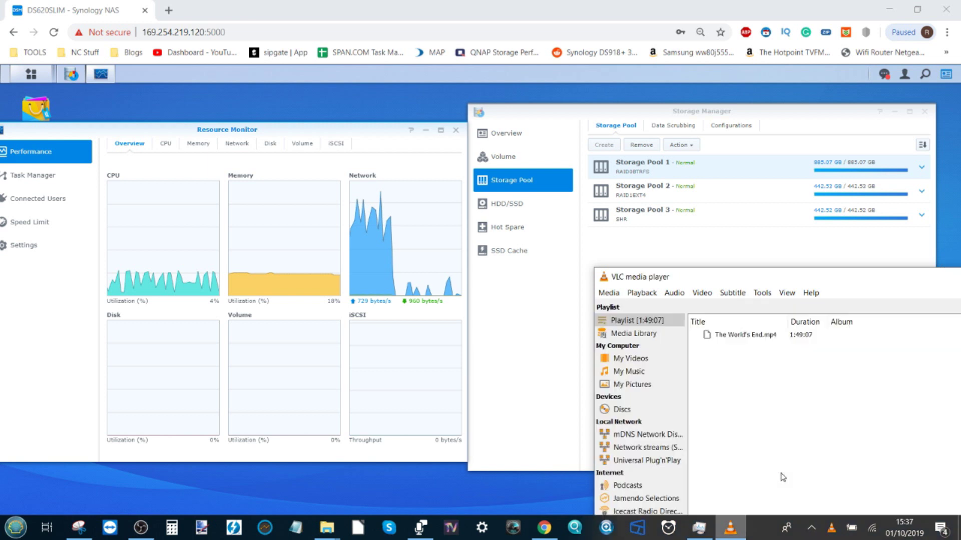
{"action": "left_click_drag", "start_coordinate": [831, 279], "coordinate": [600, 175]}
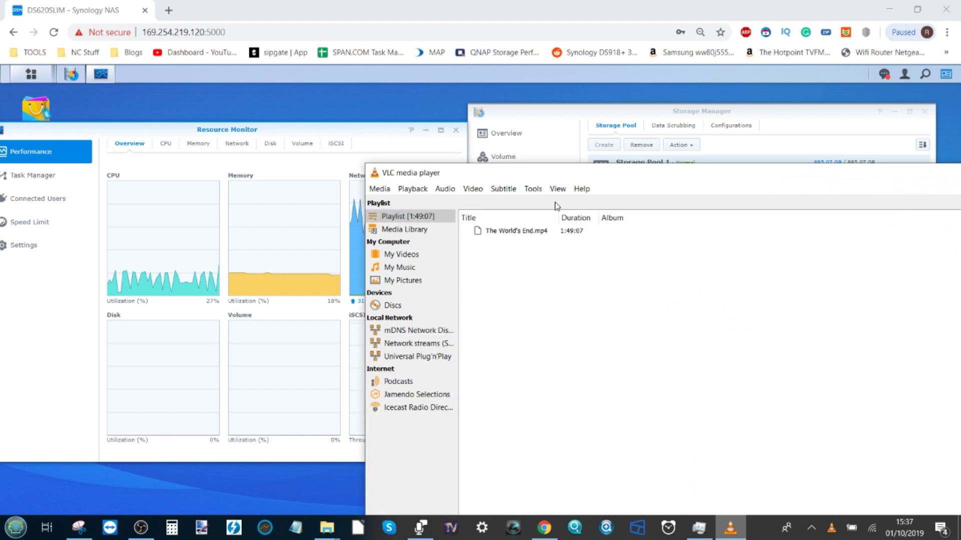
{"action": "left_click_drag", "start_coordinate": [491, 178], "coordinate": [1, 248]}
{"action": "left_click", "coordinate": [465, 9]}
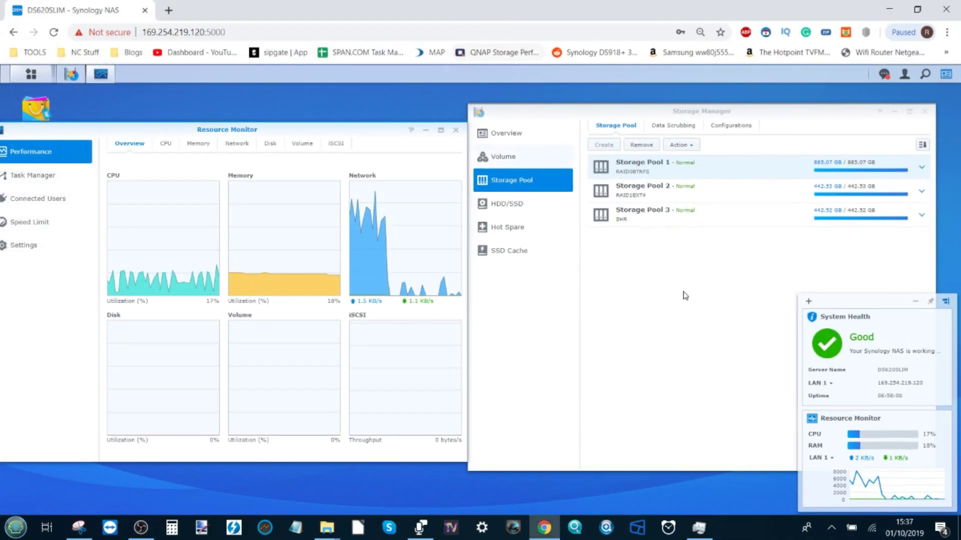
{"action": "left_click", "coordinate": [694, 326]}
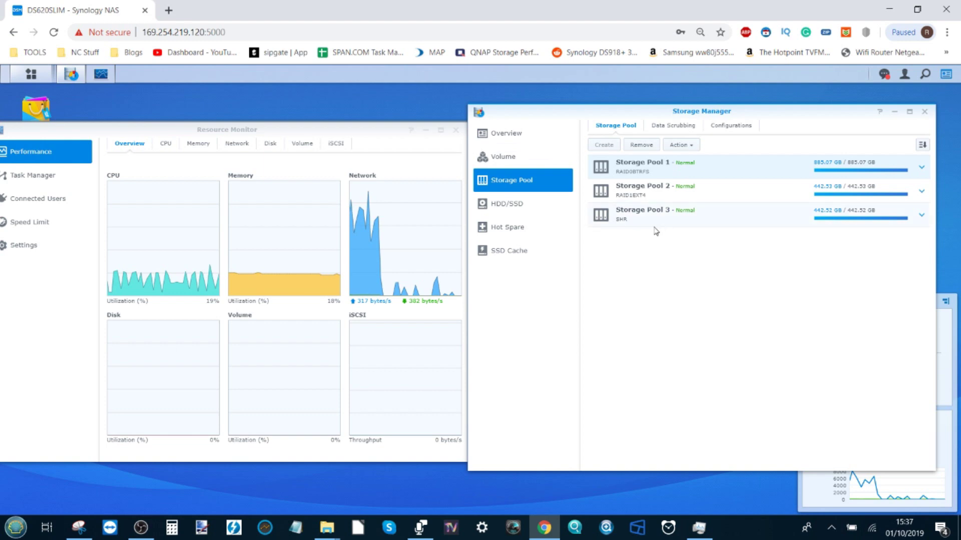
- Return to File Explorer and open the SHRBTRFSSHARE (Y:) network drive from This PC
{"action": "mouse_move", "coordinate": [327, 526]}
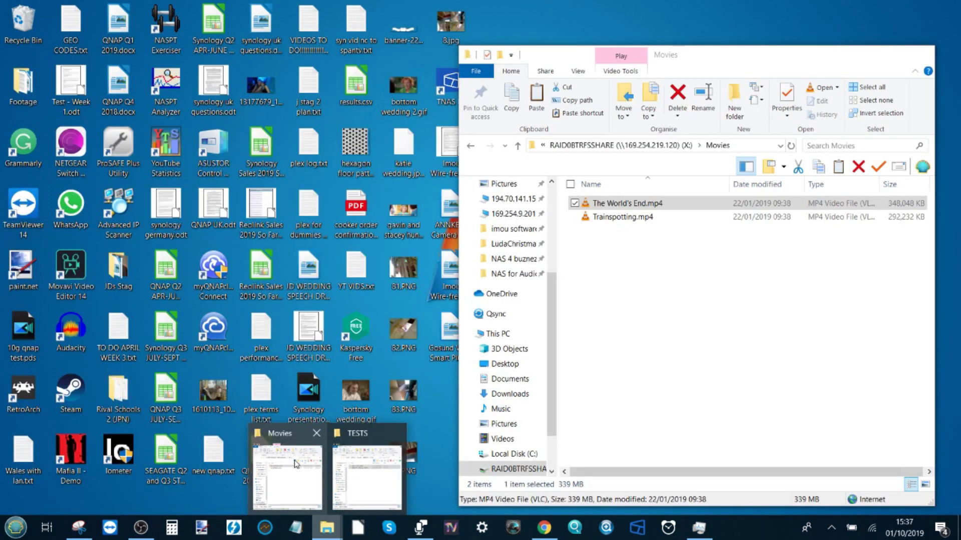
{"action": "left_click", "coordinate": [297, 457]}
{"action": "left_click", "coordinate": [615, 145]}
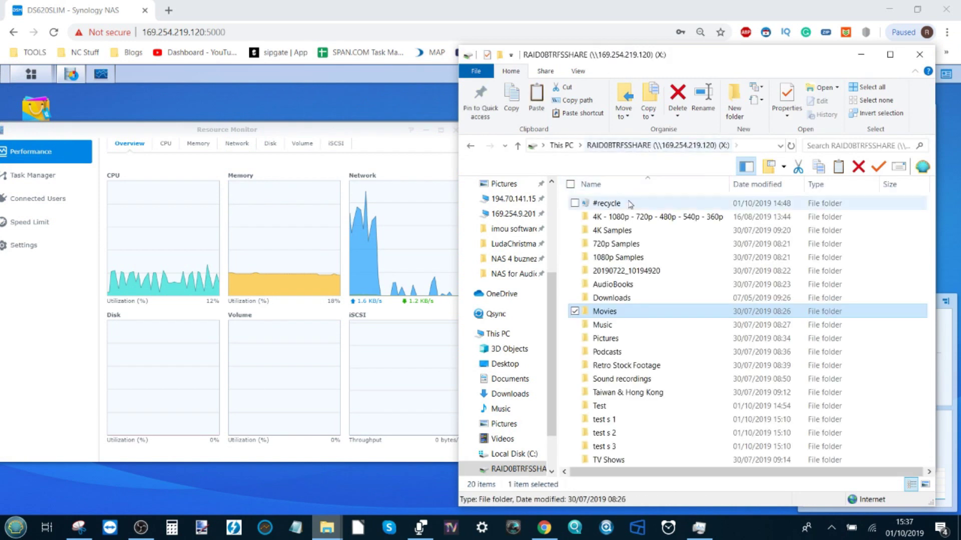
{"action": "left_click", "coordinate": [561, 145]}
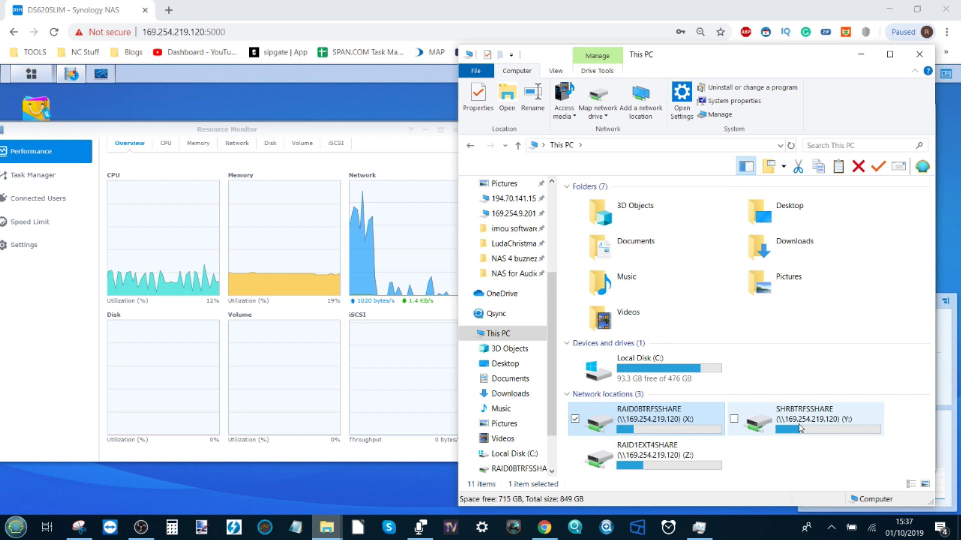
{"action": "mouse_move", "coordinate": [806, 427]}
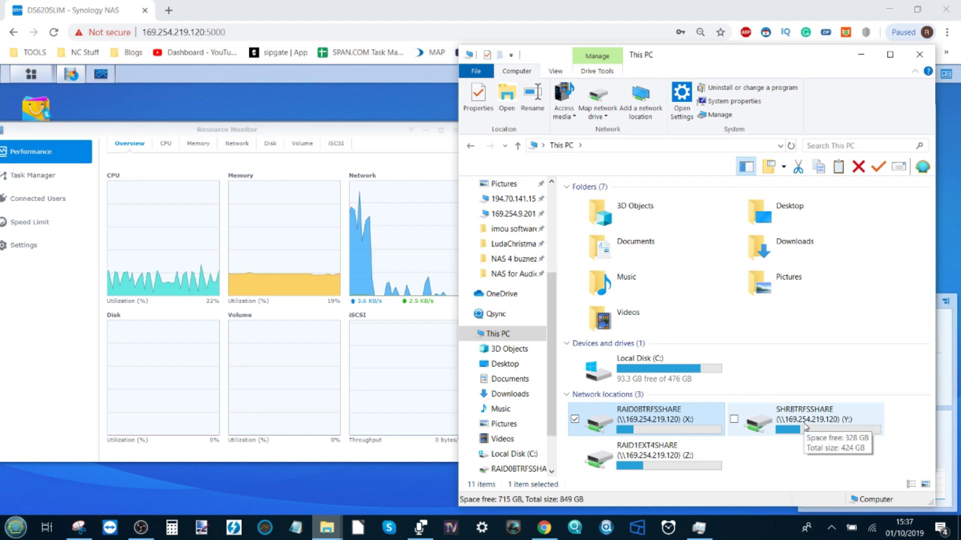
{"action": "double_click", "coordinate": [806, 425]}
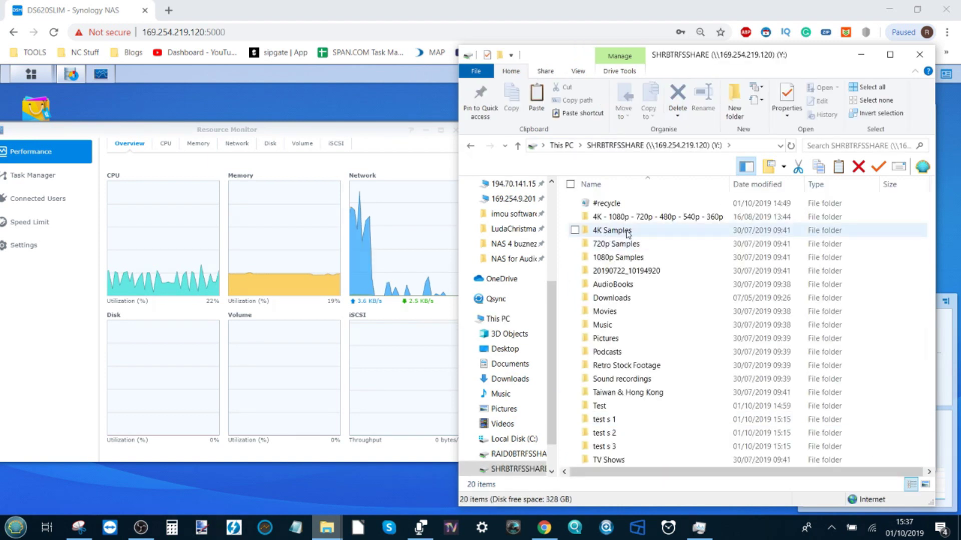
- Close Resource Monitor in DSM and reopen it from the DSM main menu to restart its graphs
{"action": "left_click", "coordinate": [453, 135]}
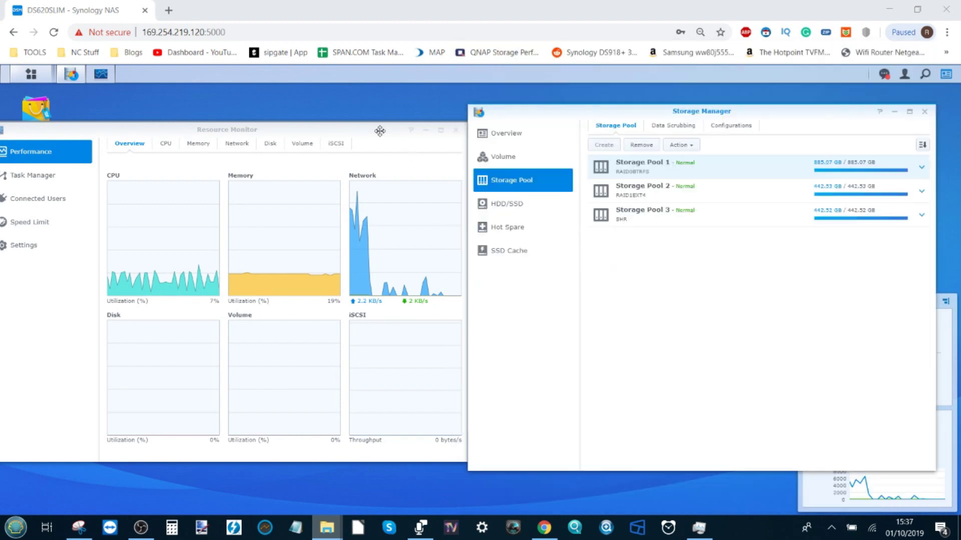
{"action": "left_click", "coordinate": [456, 131]}
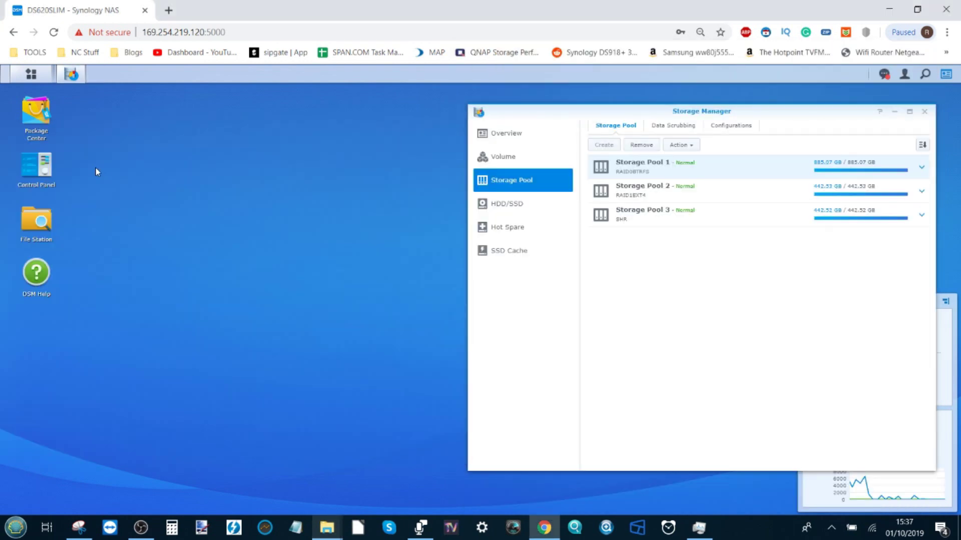
{"action": "left_click", "coordinate": [31, 74]}
{"action": "left_click", "coordinate": [528, 131]}
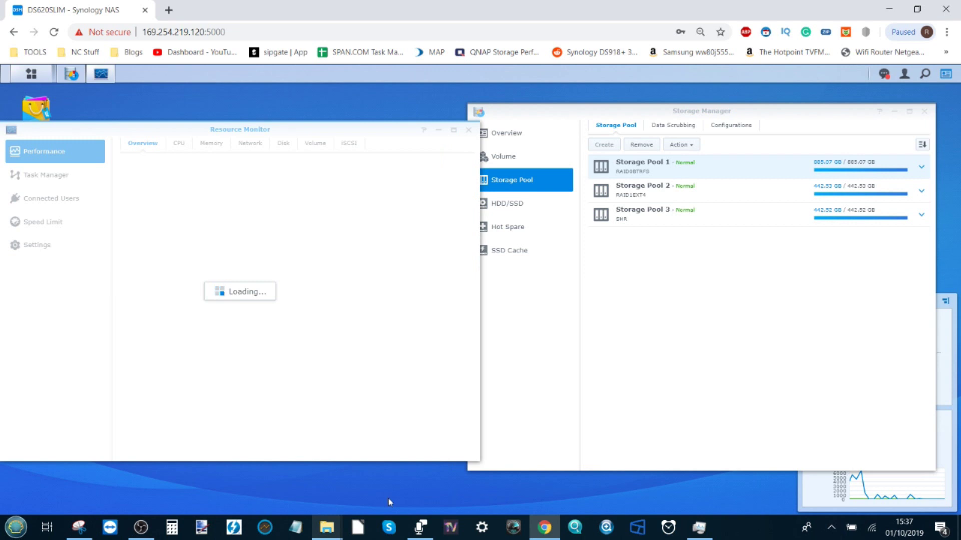
- Return to File Explorer and play Run_2_wo_metadata_h264420_720p_UHQ.mp4 from the 720p Samples folder with VLC media player
{"action": "mouse_move", "coordinate": [327, 528]}
{"action": "left_click", "coordinate": [367, 469]}
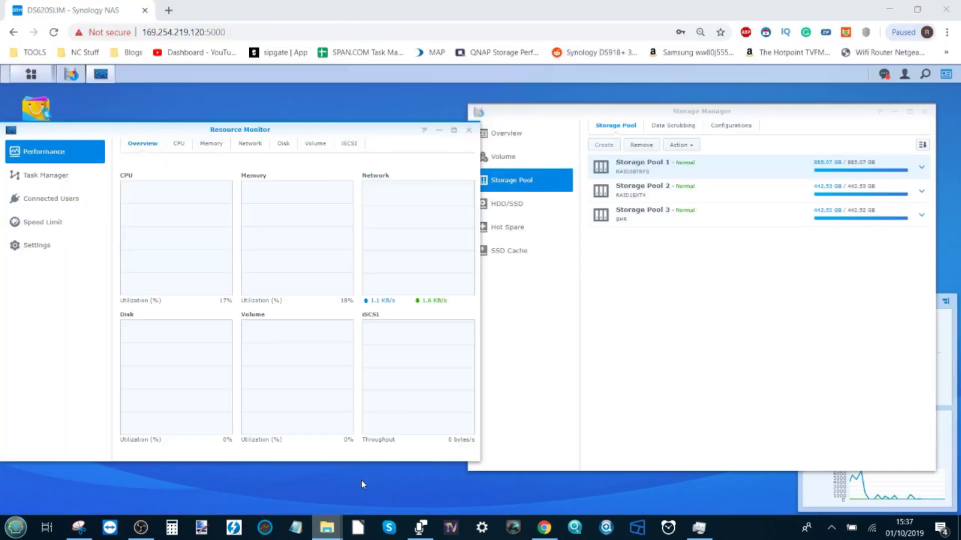
{"action": "left_click", "coordinate": [504, 58]}
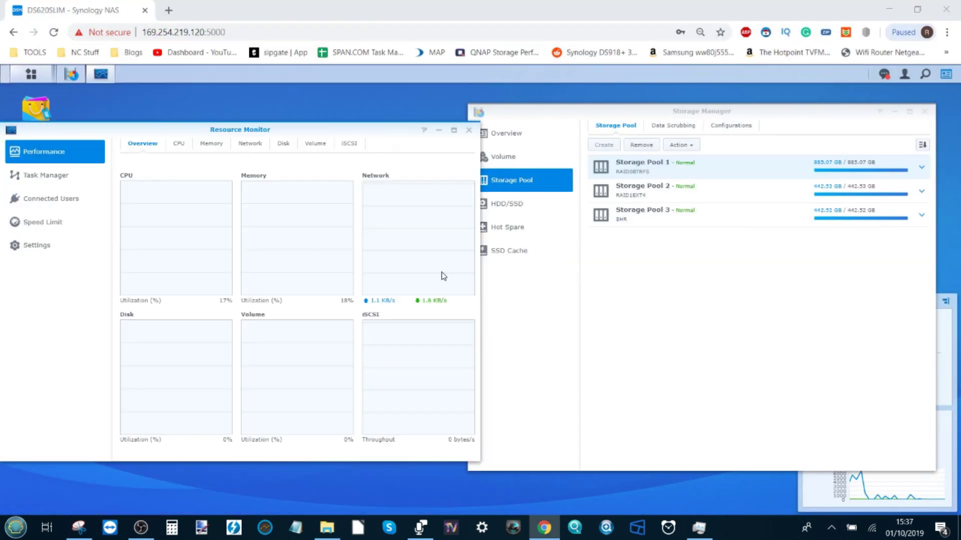
{"action": "left_click", "coordinate": [328, 527]}
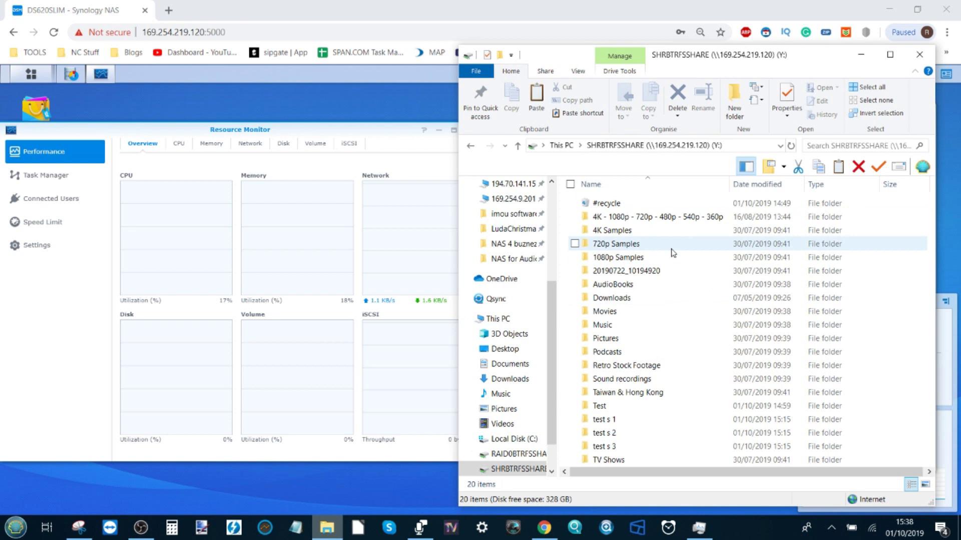
{"action": "double_click", "coordinate": [631, 245]}
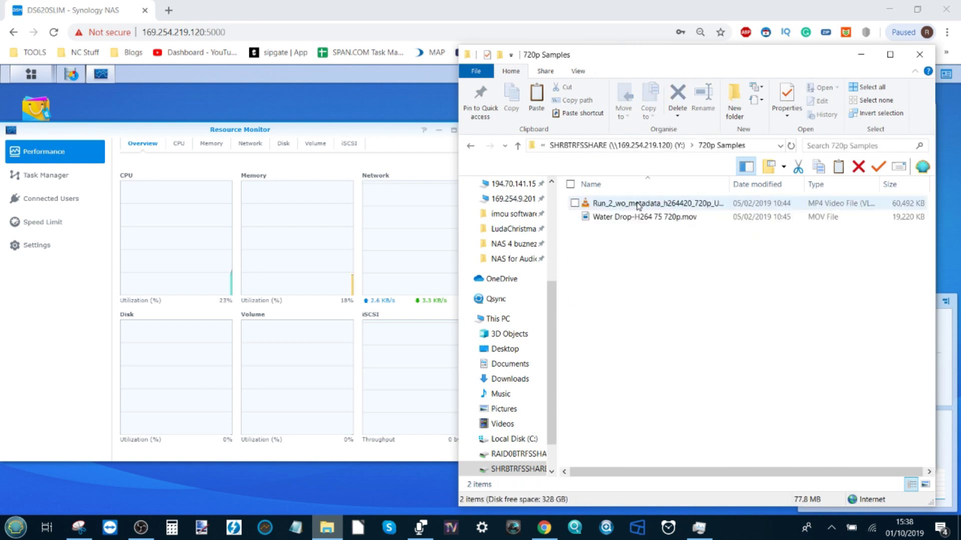
{"action": "right_click", "coordinate": [638, 206]}
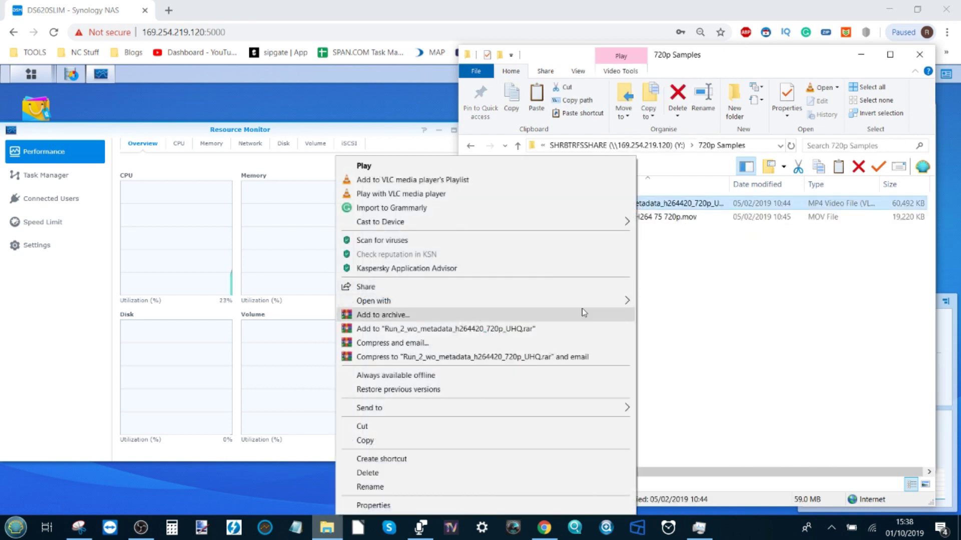
{"action": "mouse_move", "coordinate": [590, 301]}
{"action": "left_click", "coordinate": [664, 345]}
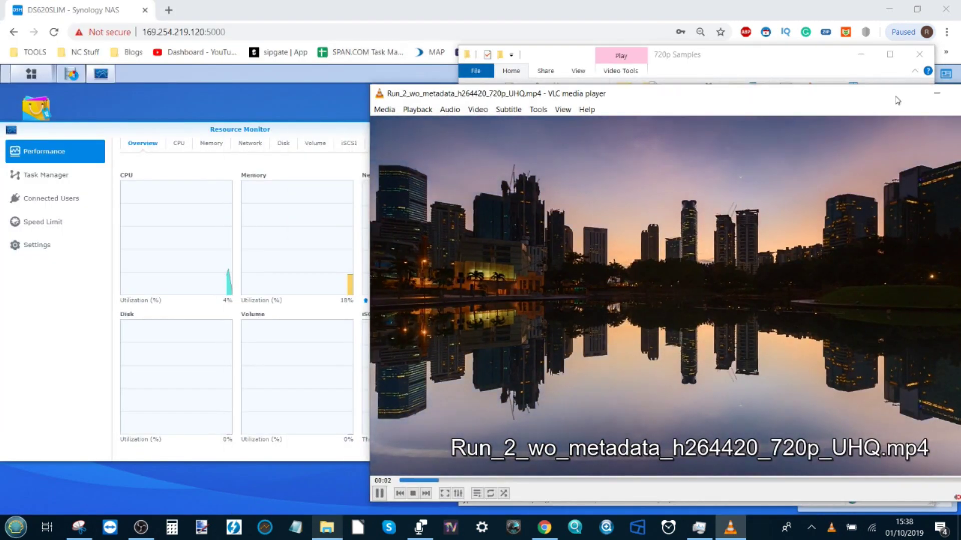
- Minimize VLC media player to examine Resource Monitor during 720p playback, and close the player when the clip ends
{"action": "left_click", "coordinate": [934, 93]}
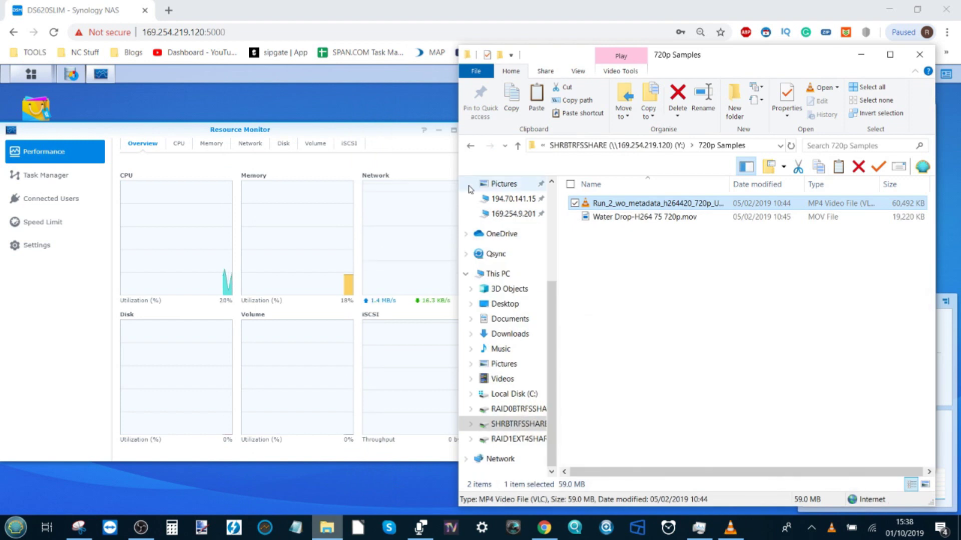
{"action": "left_click", "coordinate": [326, 122]}
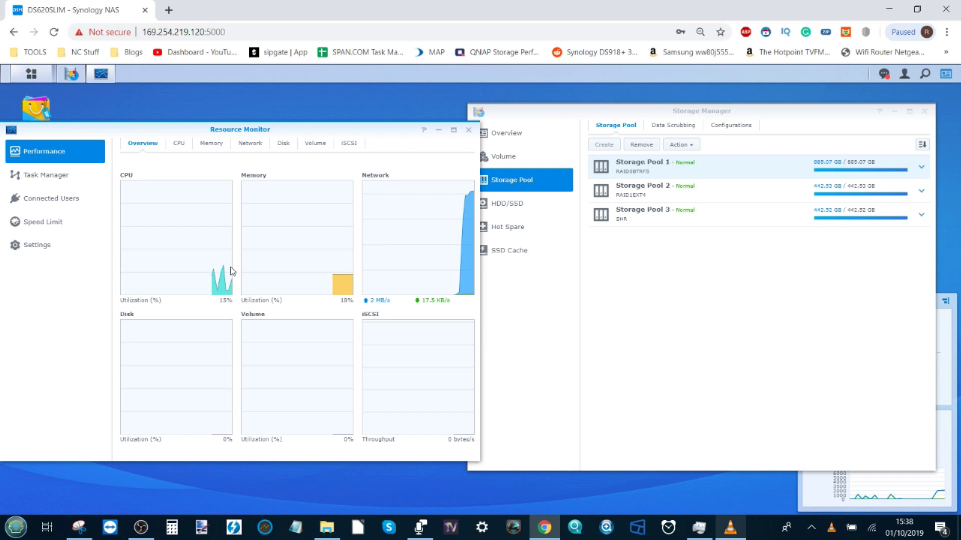
{"action": "left_click", "coordinate": [732, 524]}
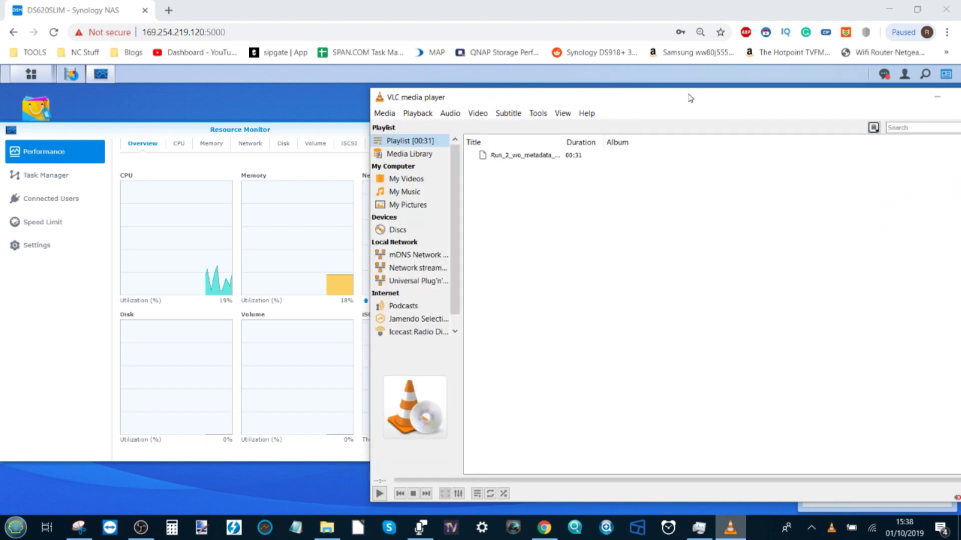
{"action": "left_click_drag", "start_coordinate": [690, 95], "coordinate": [441, 77]}
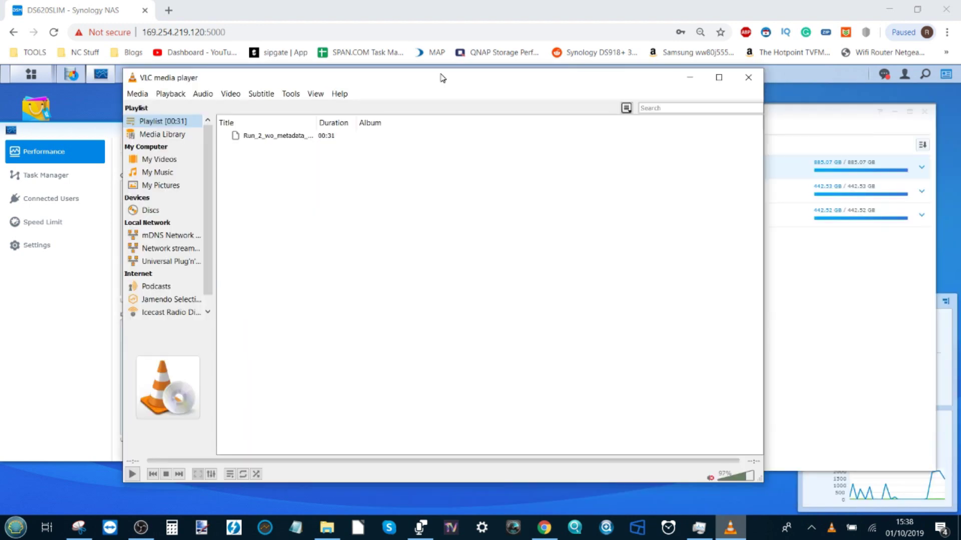
{"action": "left_click", "coordinate": [735, 79]}
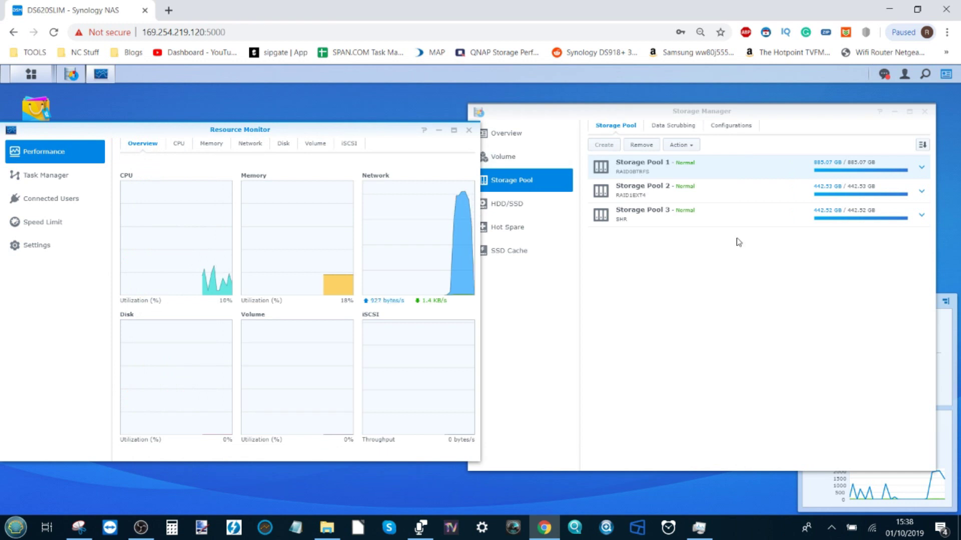
- Open TimelapseClouds02JamaJamon 1080p from the share's 1080p Samples folder in the default video player
{"action": "mouse_move", "coordinate": [327, 527]}
{"action": "left_click", "coordinate": [331, 463]}
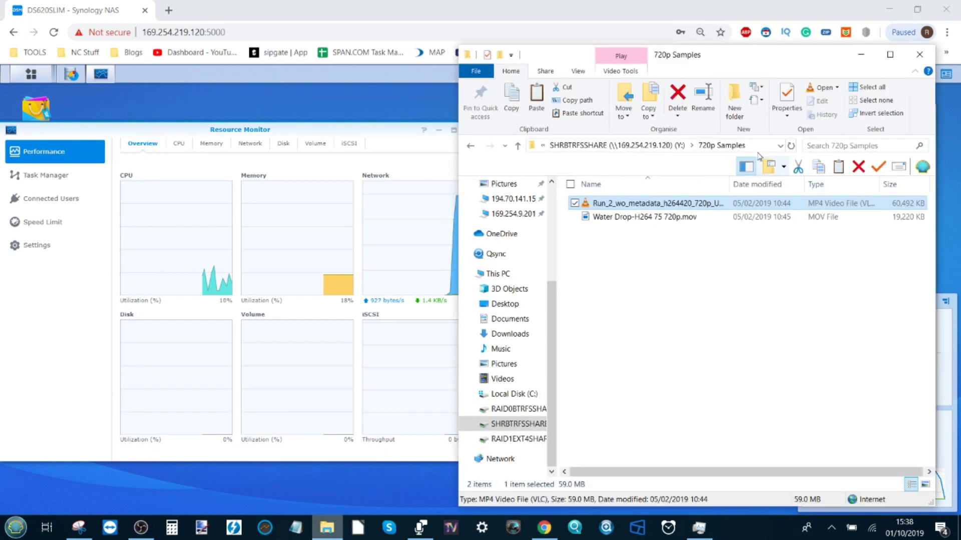
{"action": "left_click", "coordinate": [673, 149]}
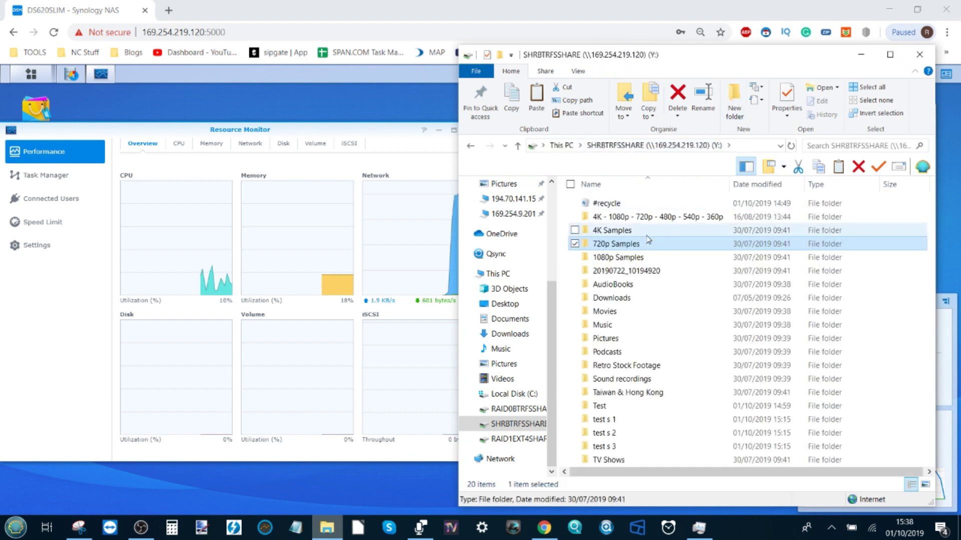
{"action": "double_click", "coordinate": [626, 258]}
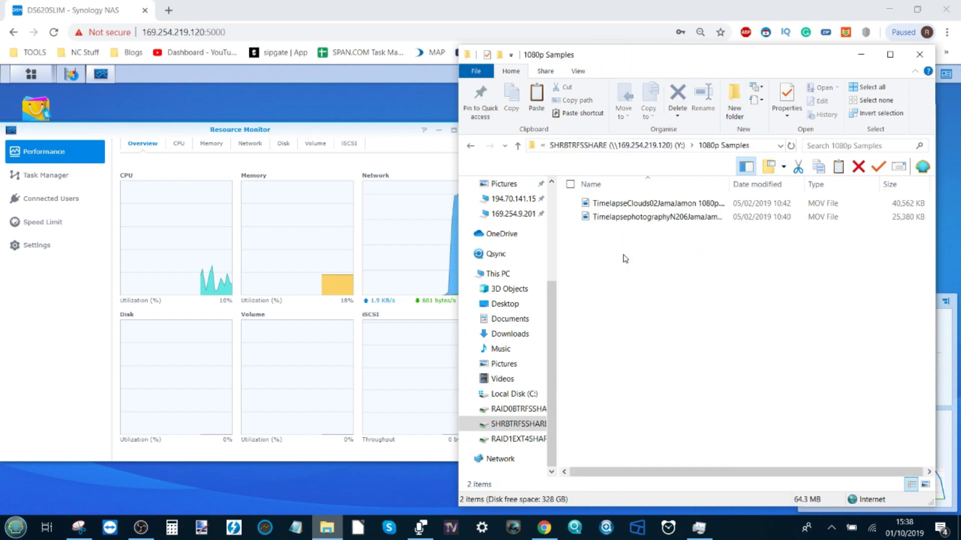
{"action": "left_click", "coordinate": [653, 204]}
{"action": "right_click", "coordinate": [652, 203]}
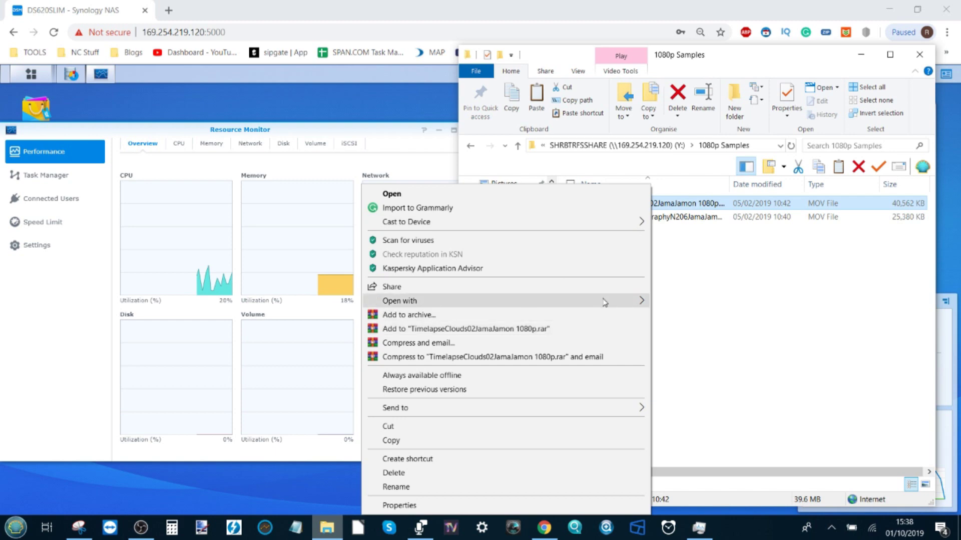
{"action": "left_click", "coordinate": [460, 194]}
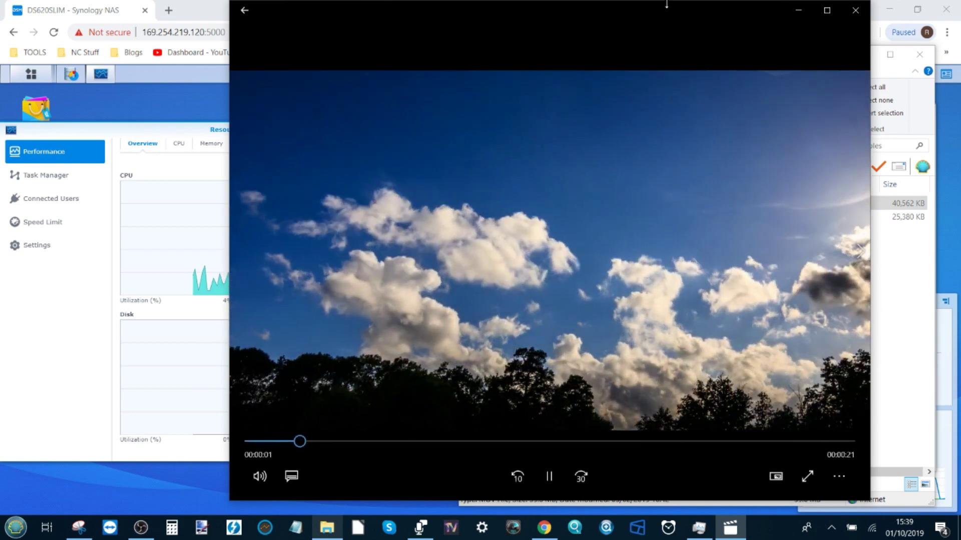
- Minimize the video player and bring the DSM desktop forward to examine Resource Monitor during 1080p playback
{"action": "left_click", "coordinate": [798, 10]}
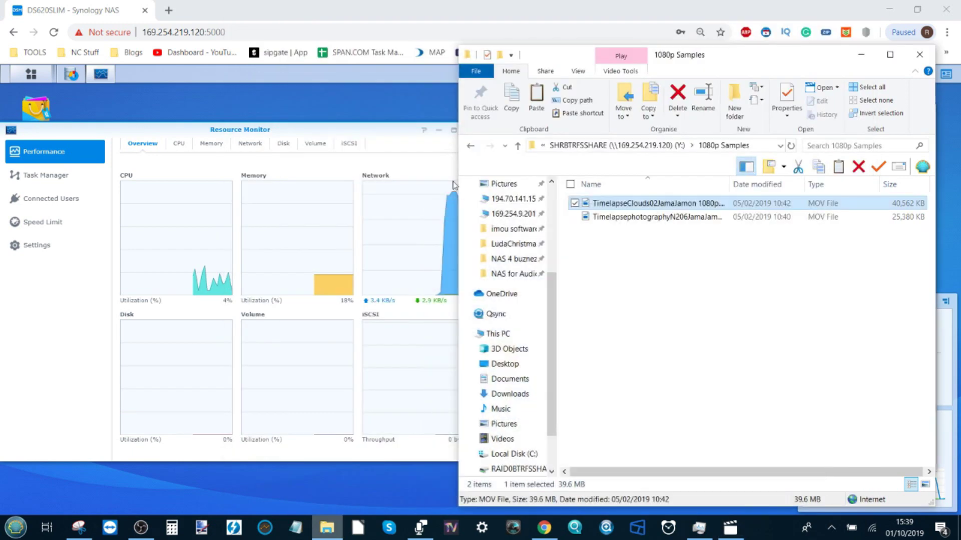
{"action": "left_click", "coordinate": [392, 128]}
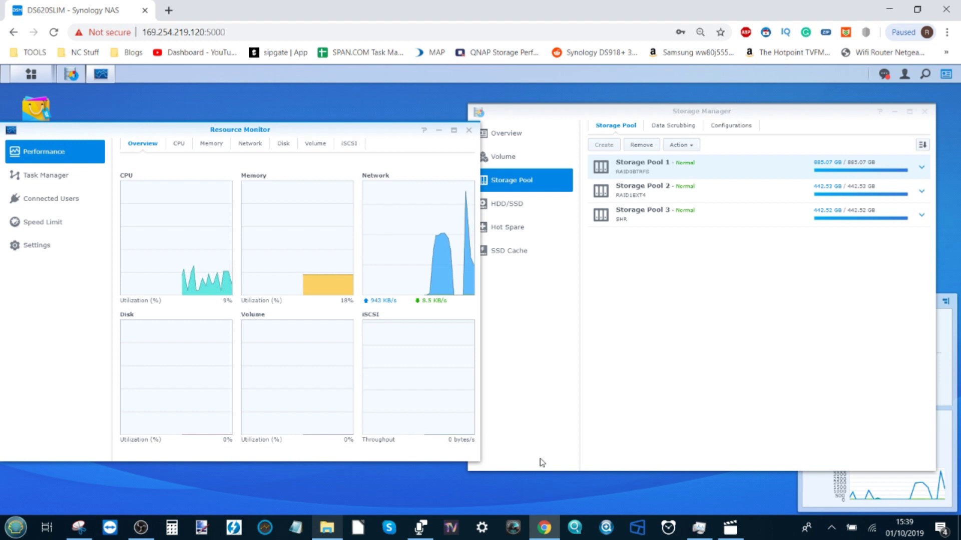
{"action": "left_click", "coordinate": [722, 536]}
{"action": "left_click", "coordinate": [722, 536]}
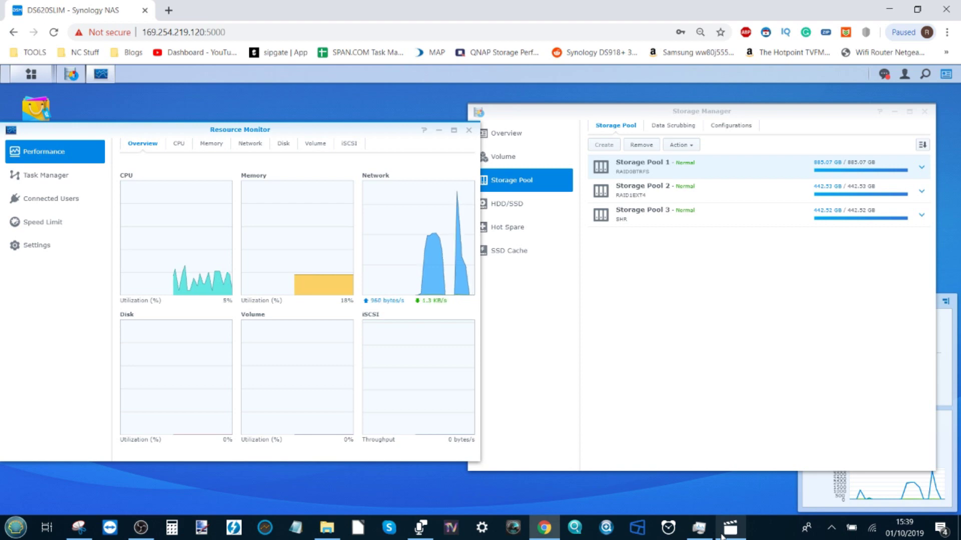
- Restore the 1080p clip's player, check Resource Monitor once more, and close the player
{"action": "mouse_move", "coordinate": [699, 528]}
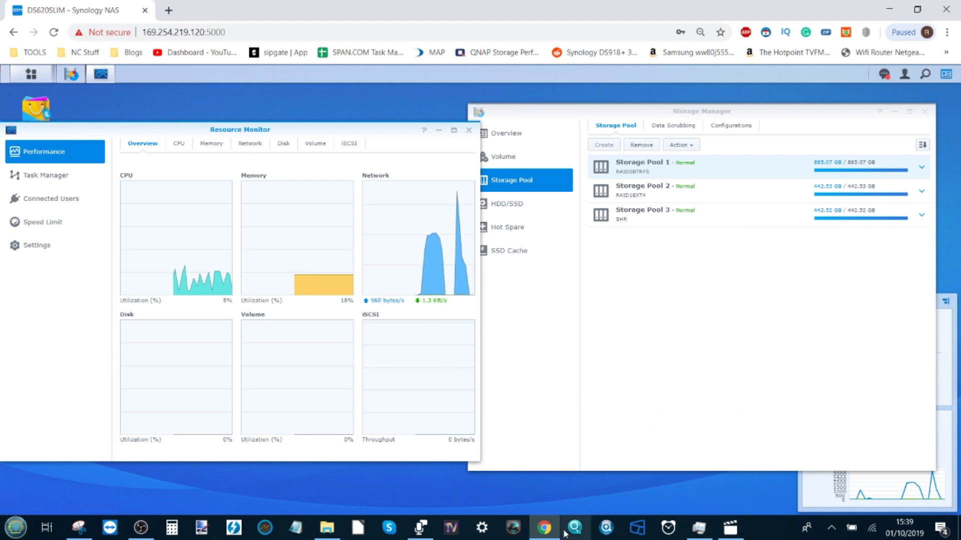
{"action": "left_click", "coordinate": [730, 528]}
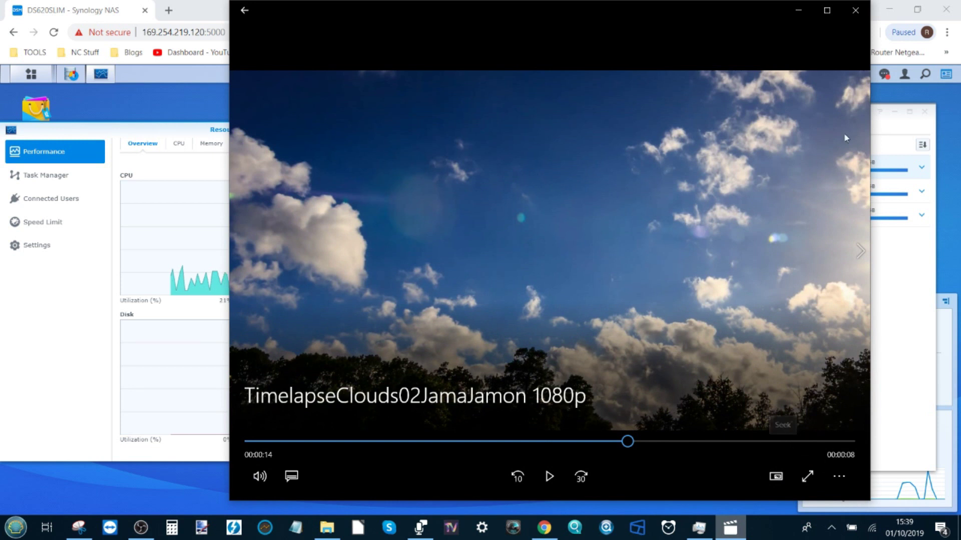
{"action": "left_click", "coordinate": [801, 9]}
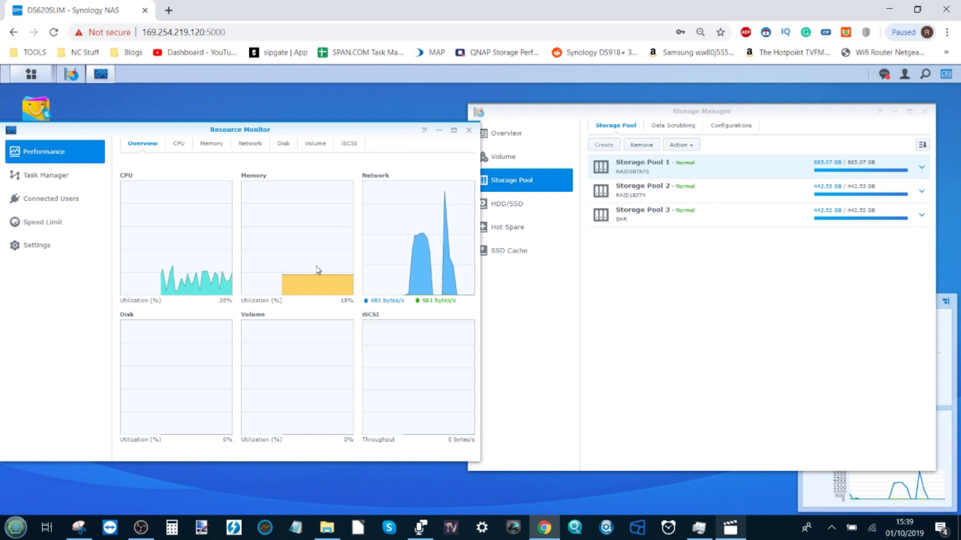
{"action": "left_click", "coordinate": [730, 529]}
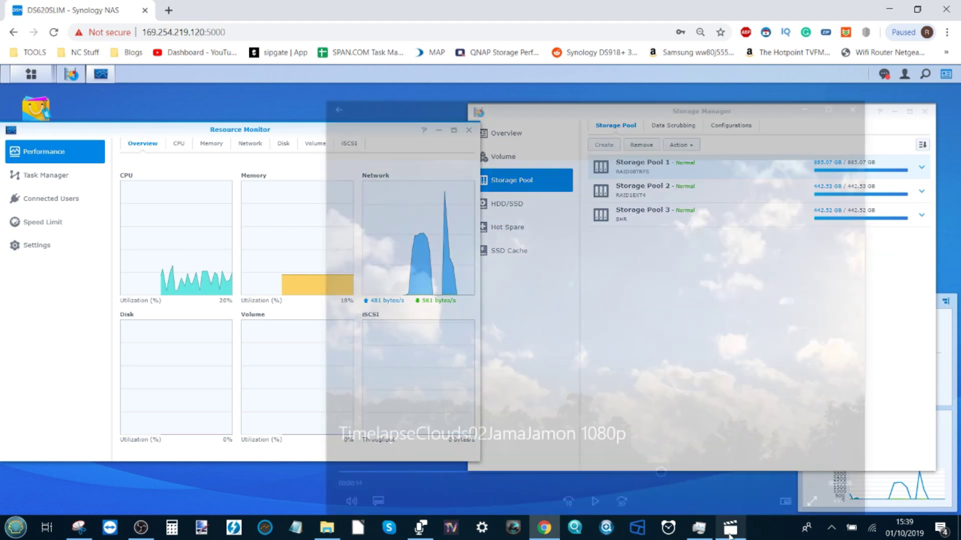
{"action": "left_click", "coordinate": [853, 17]}
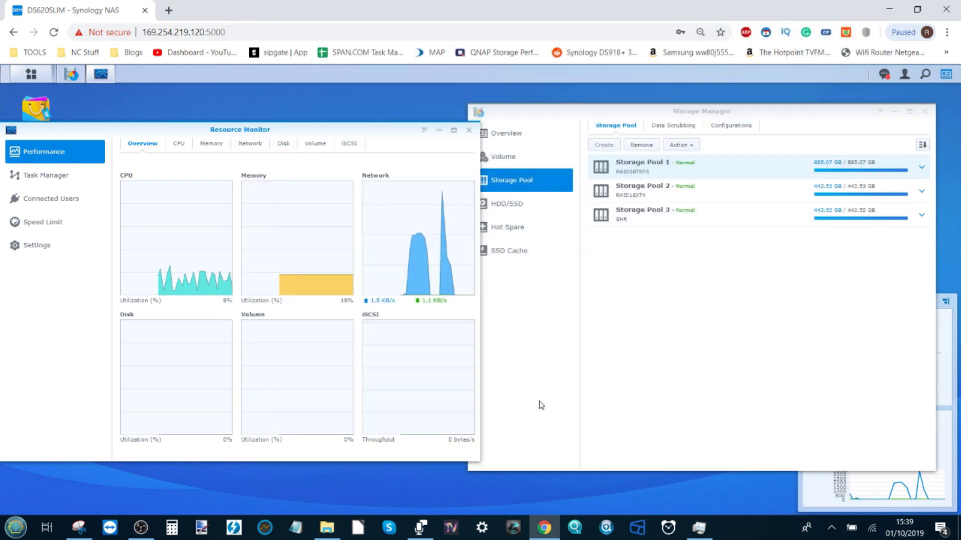
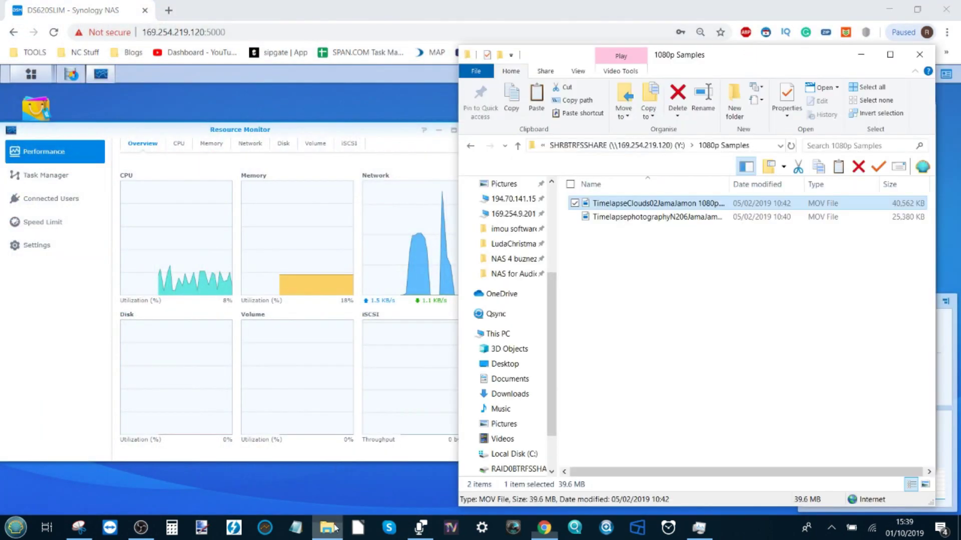
- Play LG New York HDR UHD 4K Demo.ts from the 4K Samples folder in VLC and uncover Resource Monitor on the DSM desktop
{"action": "left_click", "coordinate": [628, 146]}
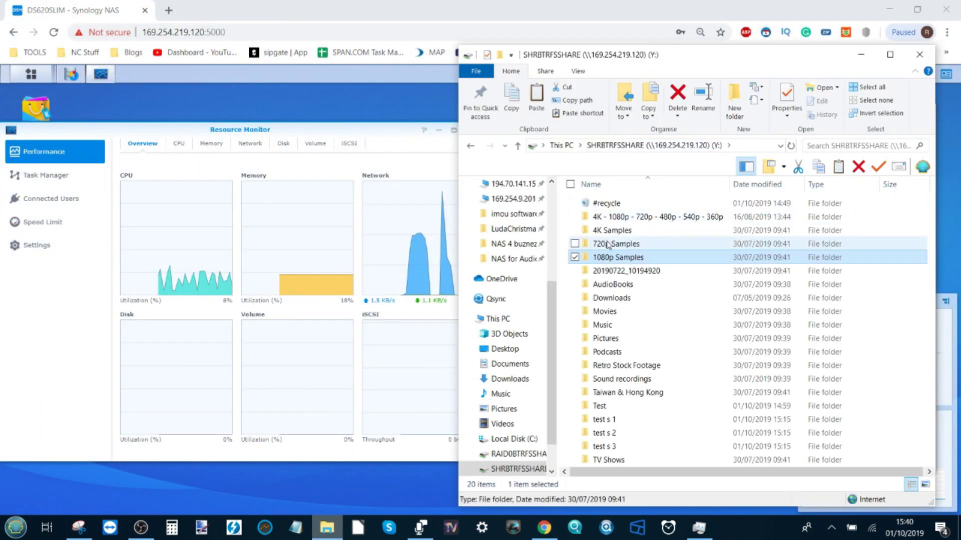
{"action": "double_click", "coordinate": [616, 235]}
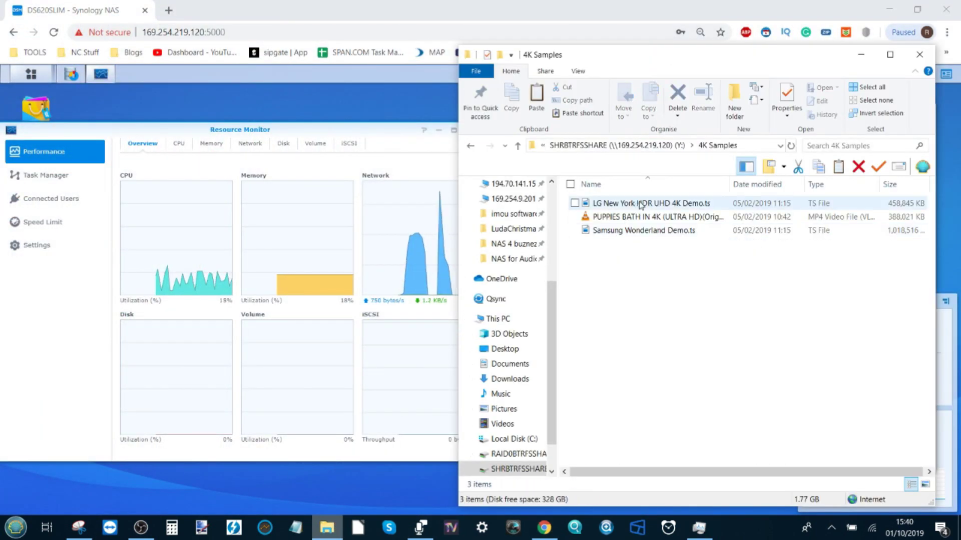
{"action": "right_click", "coordinate": [638, 206]}
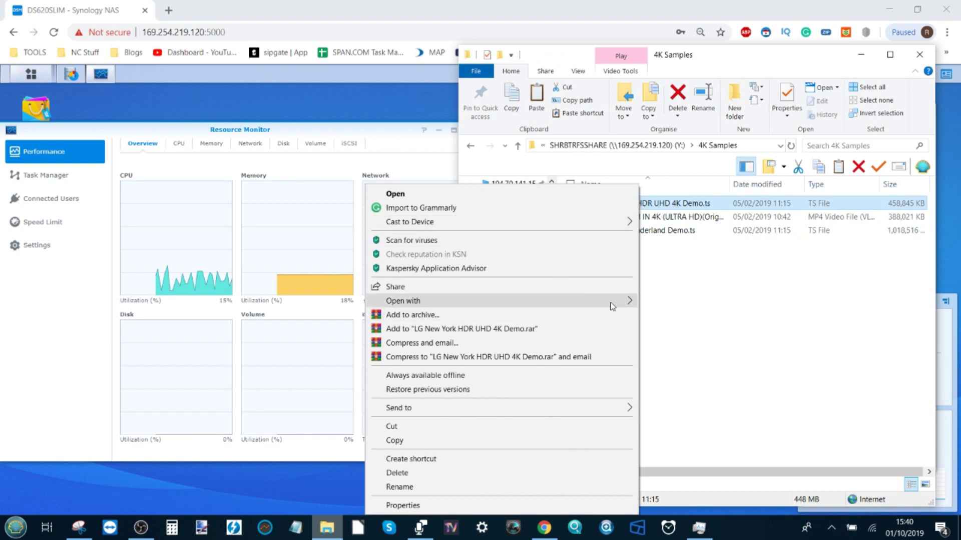
{"action": "mouse_move", "coordinate": [611, 302]}
{"action": "left_click", "coordinate": [708, 315]}
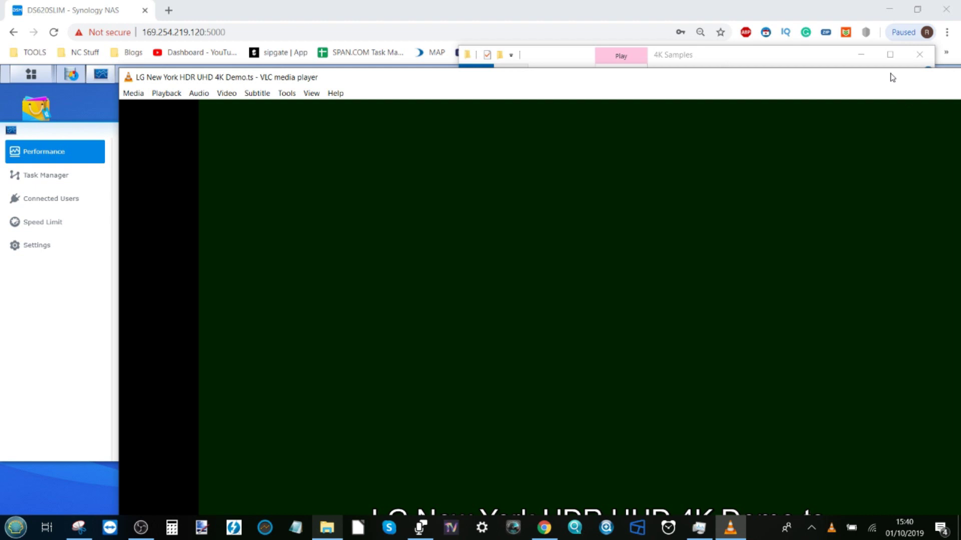
{"action": "left_click", "coordinate": [892, 77]}
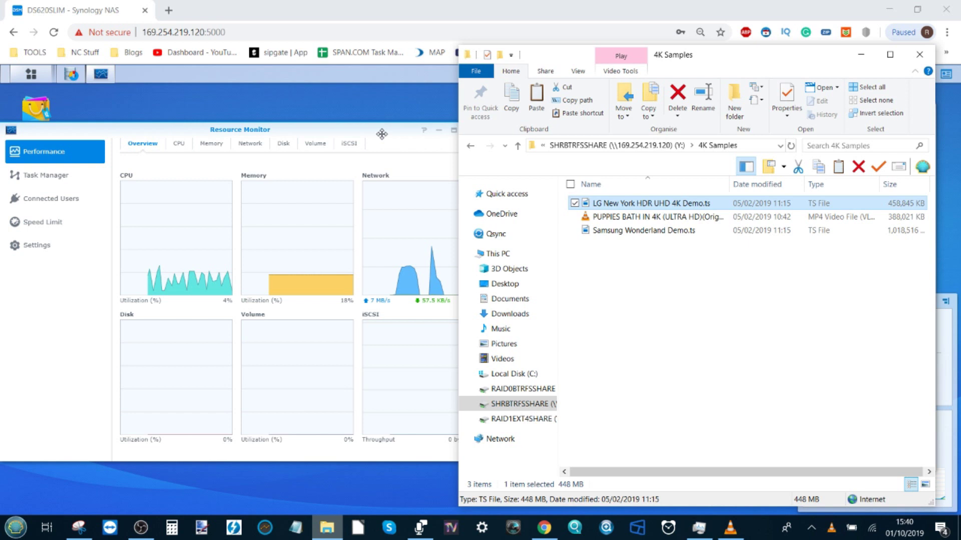
{"action": "left_click", "coordinate": [382, 133]}
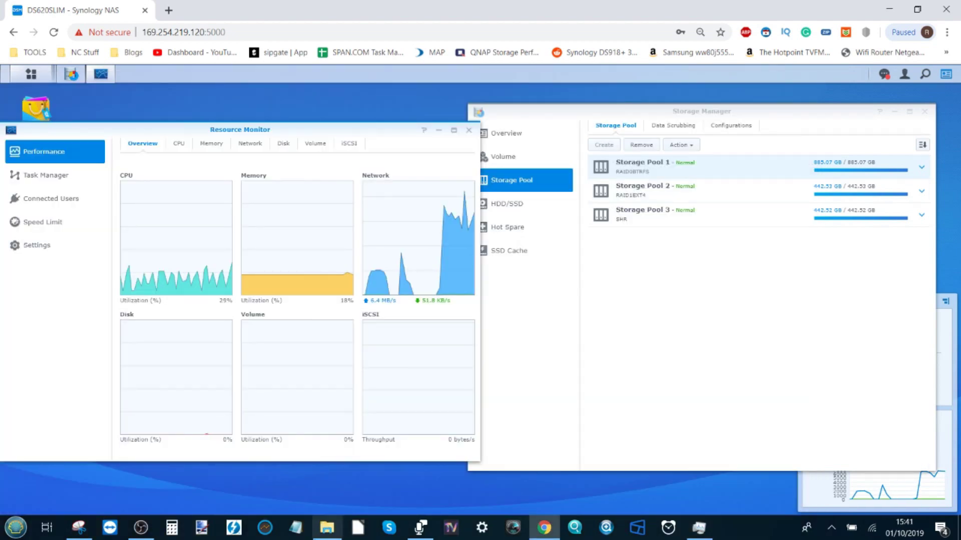
- Play The World's End.mp4 from the SHR share's Movies folder in VLC and move the player clear of Resource Monitor's CPU graph
{"action": "key", "text": "alt+Tab"}
{"action": "left_click", "coordinate": [634, 146]}
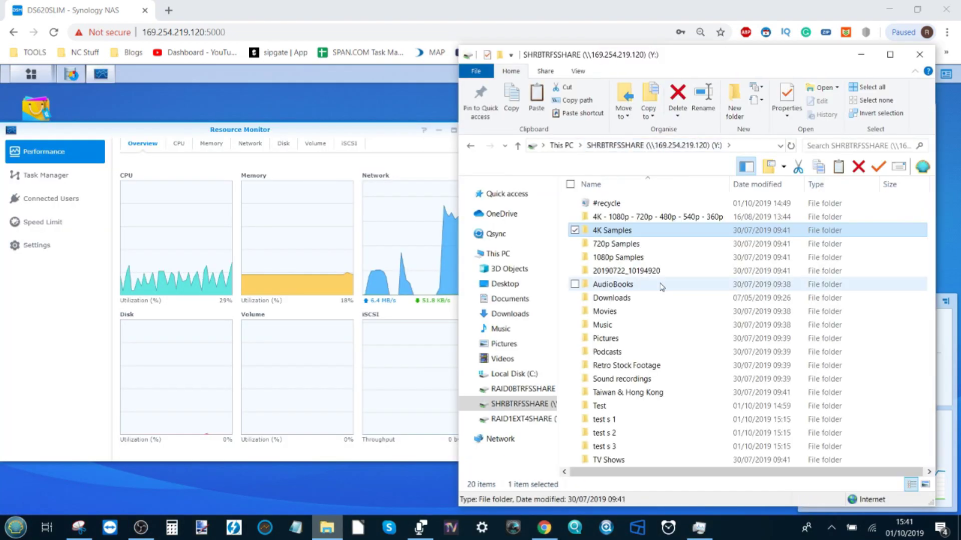
{"action": "double_click", "coordinate": [620, 311]}
{"action": "right_click", "coordinate": [638, 208]}
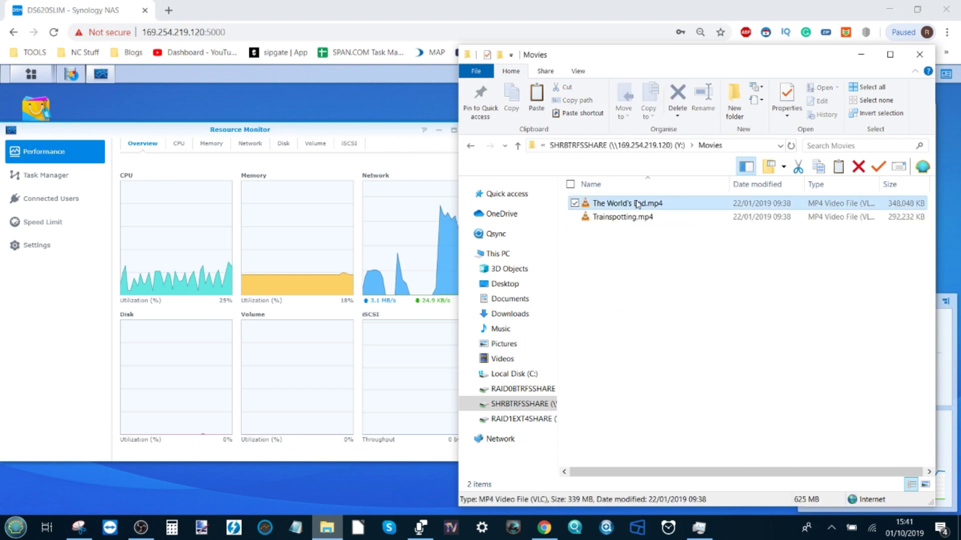
{"action": "mouse_move", "coordinate": [622, 301]}
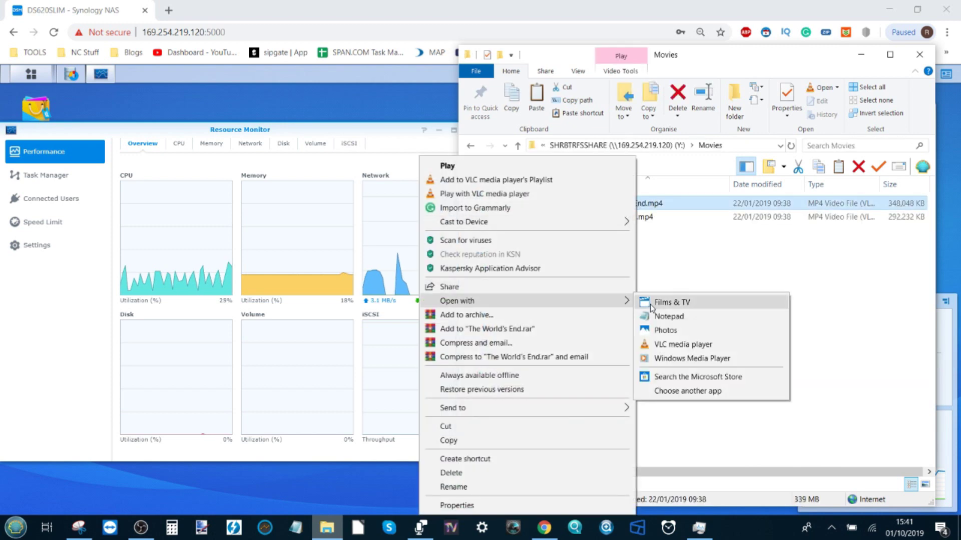
{"action": "left_click", "coordinate": [660, 344]}
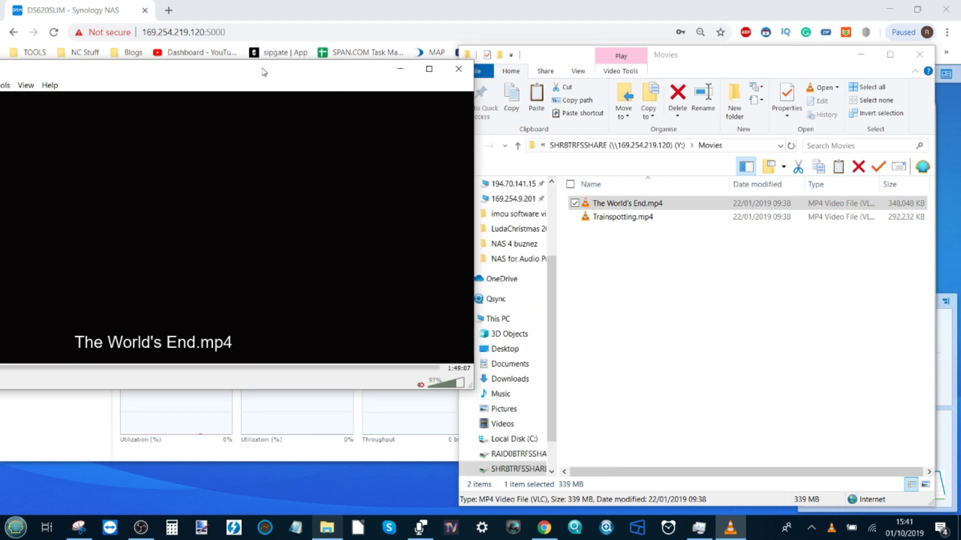
{"action": "left_click_drag", "start_coordinate": [264, 72], "coordinate": [677, 154]}
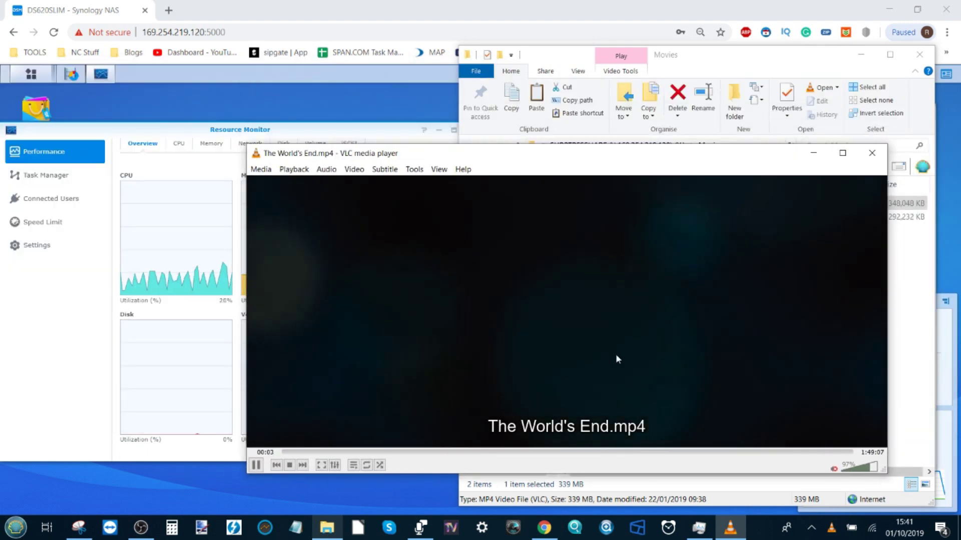
- Check the recording status in OBS and return to the movie playback
{"action": "left_click", "coordinate": [141, 527]}
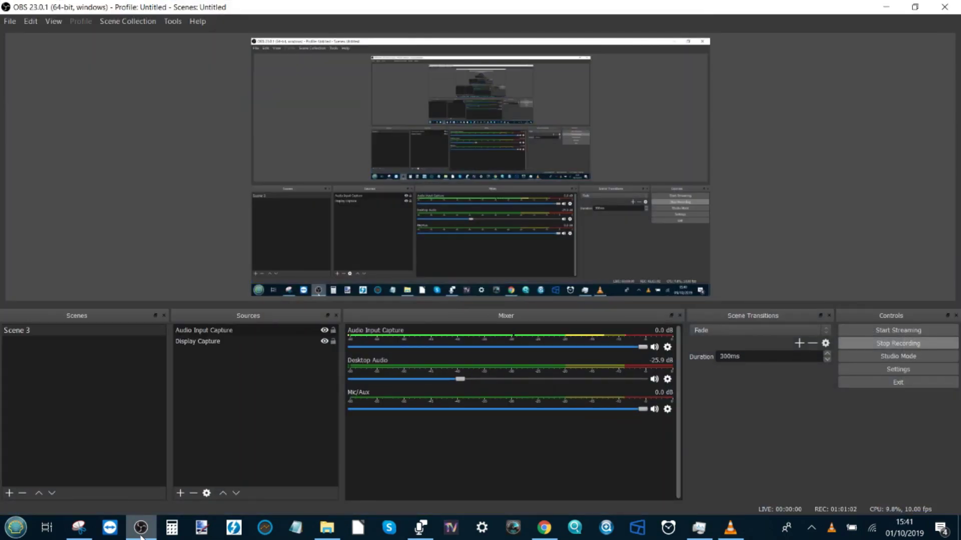
{"action": "left_click", "coordinate": [141, 530]}
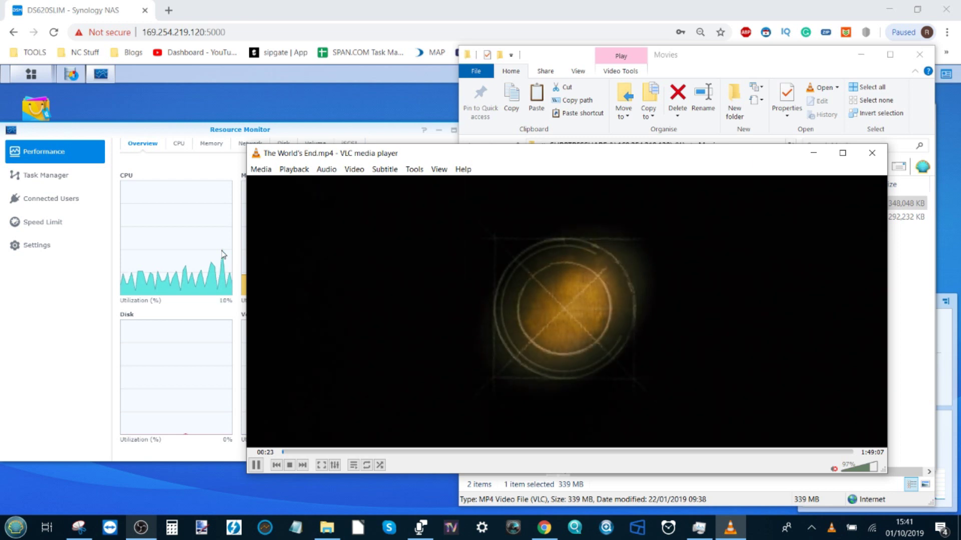
- Skip ahead in The World's End.mp4, close VLC, and bring Resource Monitor forward
{"action": "left_click", "coordinate": [532, 453]}
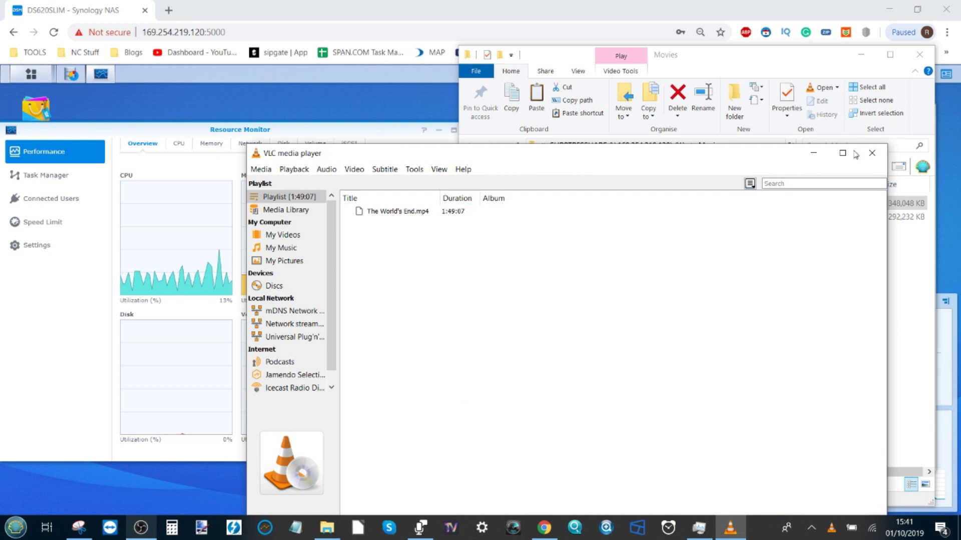
{"action": "left_click", "coordinate": [871, 152]}
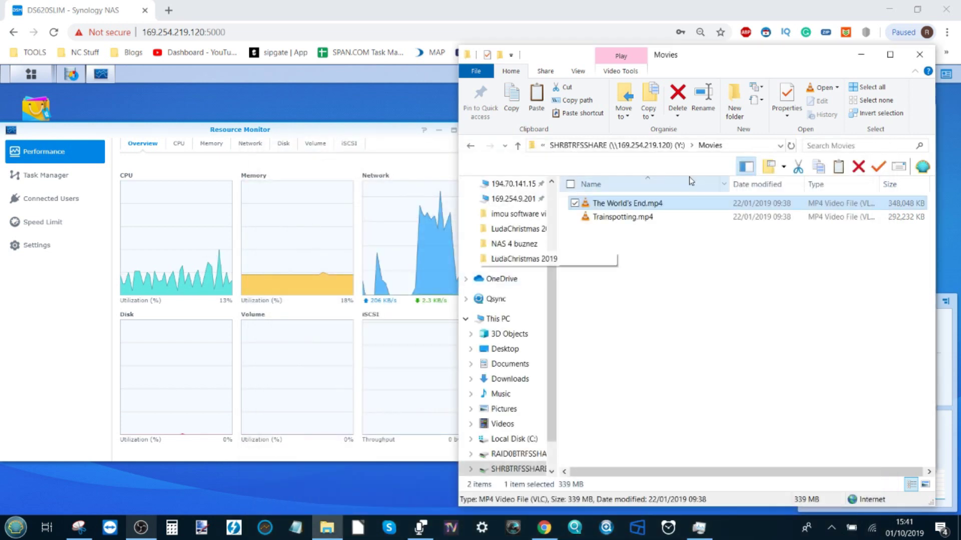
{"action": "left_click", "coordinate": [386, 131]}
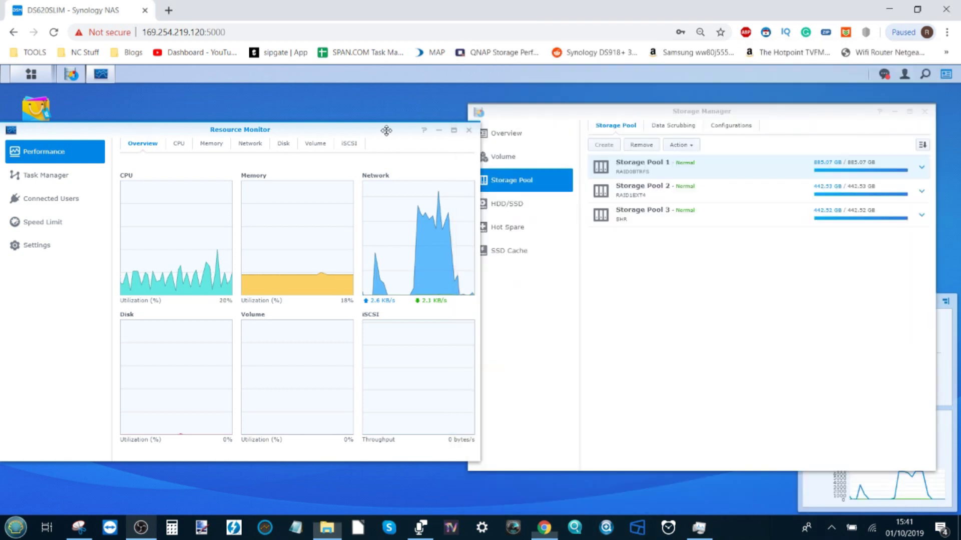
- Return File Explorer to This PC and open the RAID1EXT4SHARE (Z:) network drive
{"action": "left_click", "coordinate": [328, 529]}
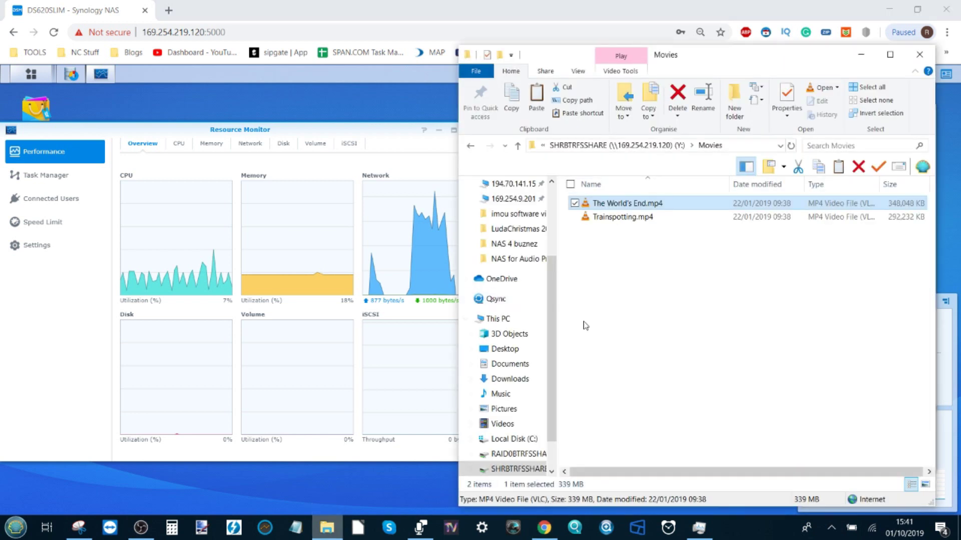
{"action": "left_click", "coordinate": [661, 149]}
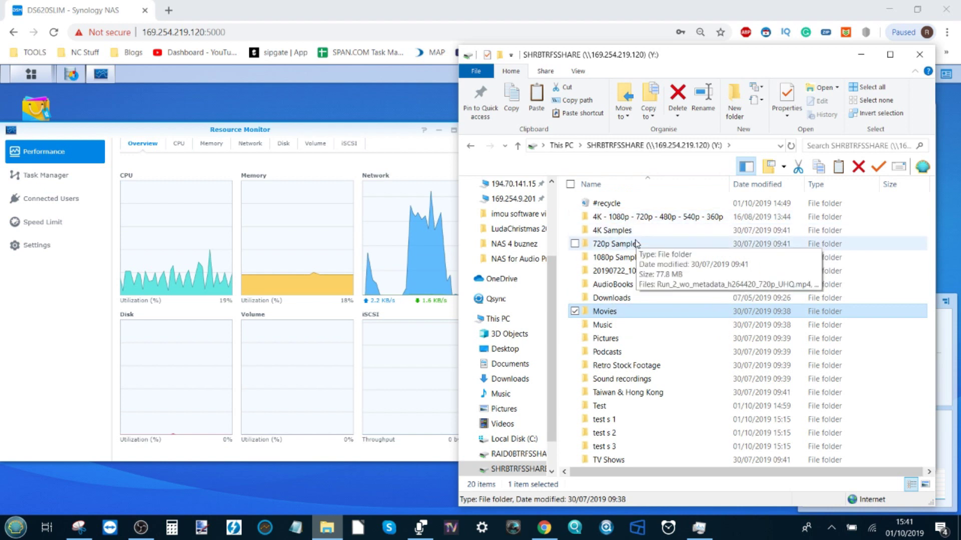
{"action": "left_click", "coordinate": [560, 145]}
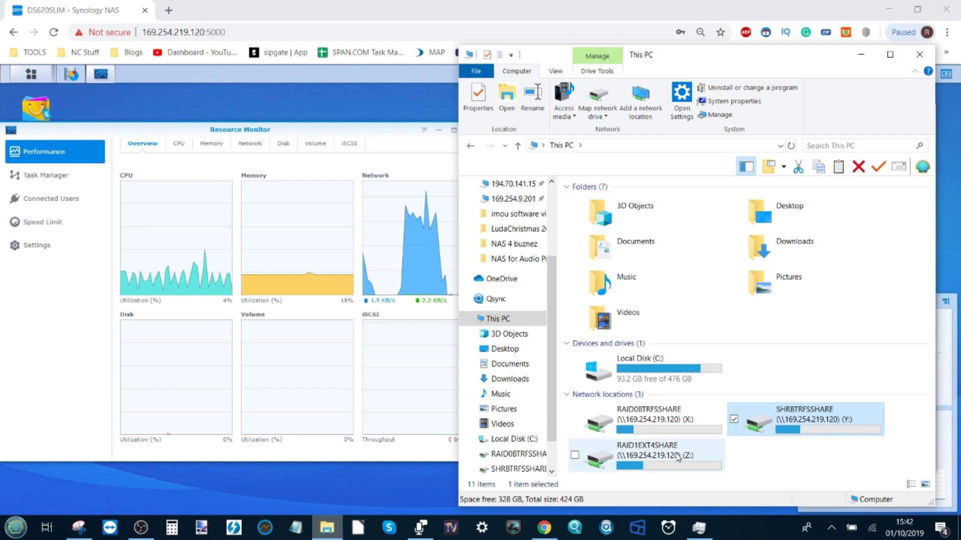
{"action": "mouse_move", "coordinate": [678, 456]}
{"action": "double_click", "coordinate": [660, 457]}
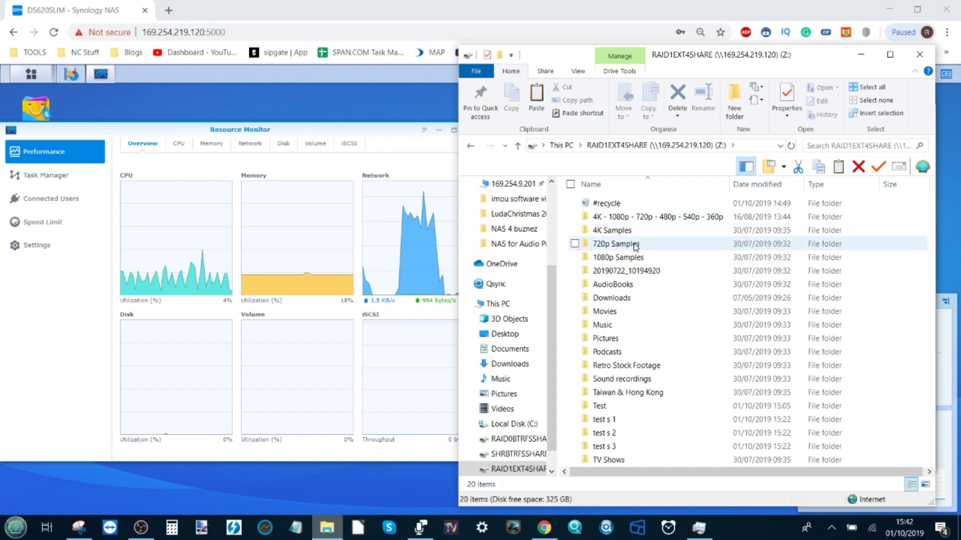
- Close Resource Monitor on the DSM desktop and relaunch it to restart its graphs
{"action": "left_click", "coordinate": [394, 132]}
{"action": "left_click", "coordinate": [469, 133]}
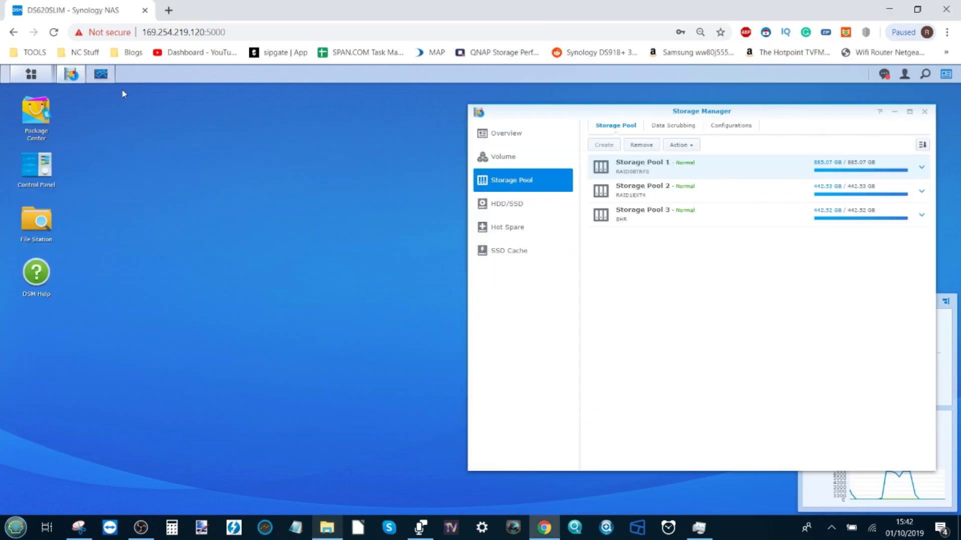
{"action": "left_click", "coordinate": [31, 74]}
{"action": "left_click", "coordinate": [518, 134]}
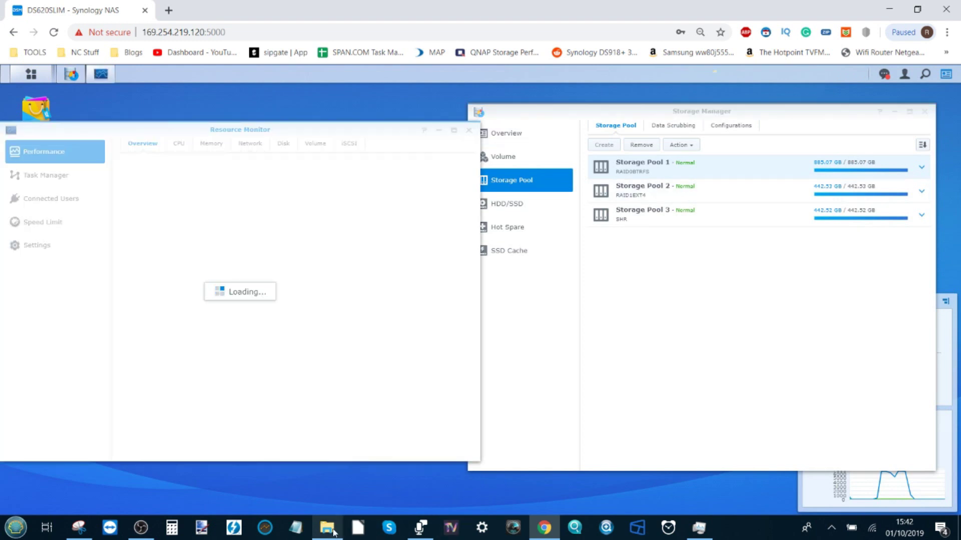
- Play Run_2_wo_metadata_h264420_720p_UHQ.mp4 from the RAID 1 share's 720p Samples folder in VLC and bring the DSM desktop up behind the player
{"action": "left_click", "coordinate": [333, 530]}
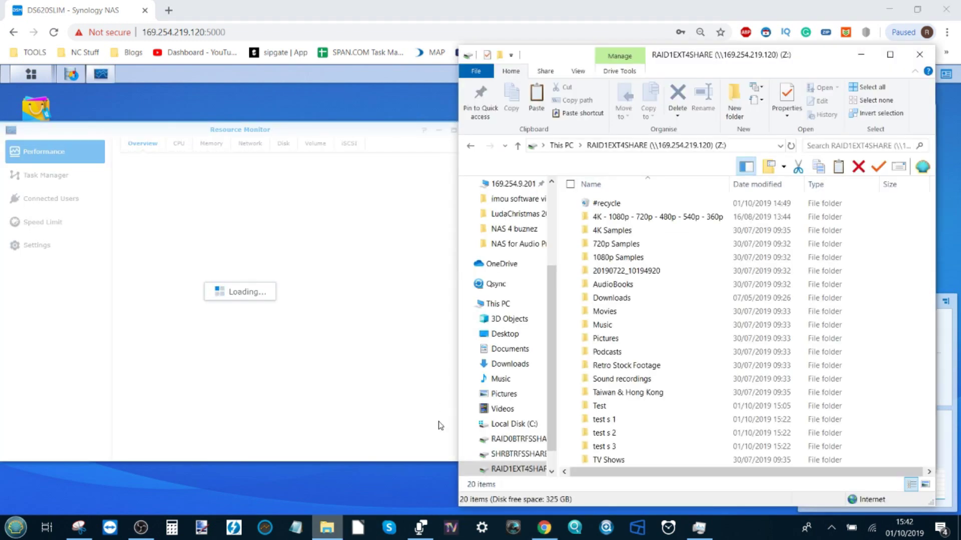
{"action": "left_click", "coordinate": [627, 243]}
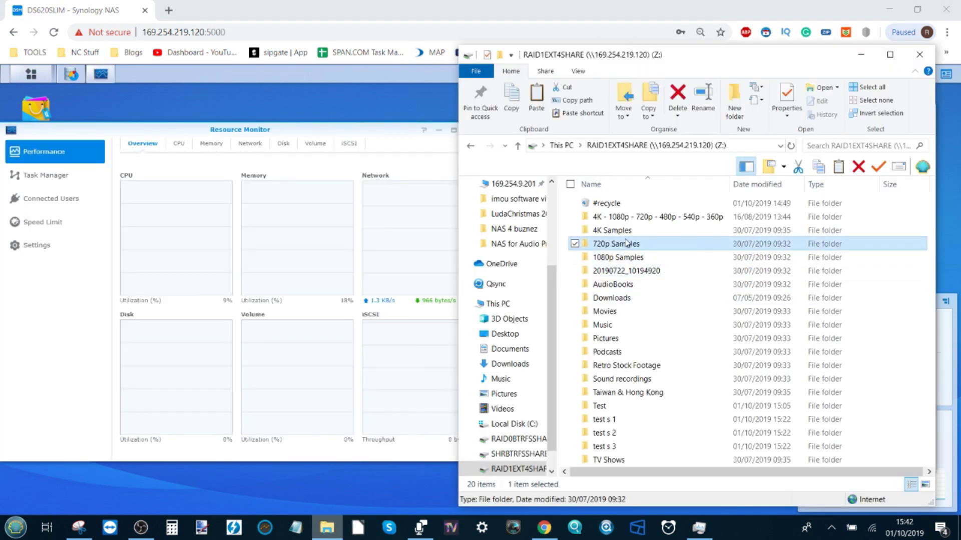
{"action": "double_click", "coordinate": [627, 243]}
{"action": "right_click", "coordinate": [621, 205]}
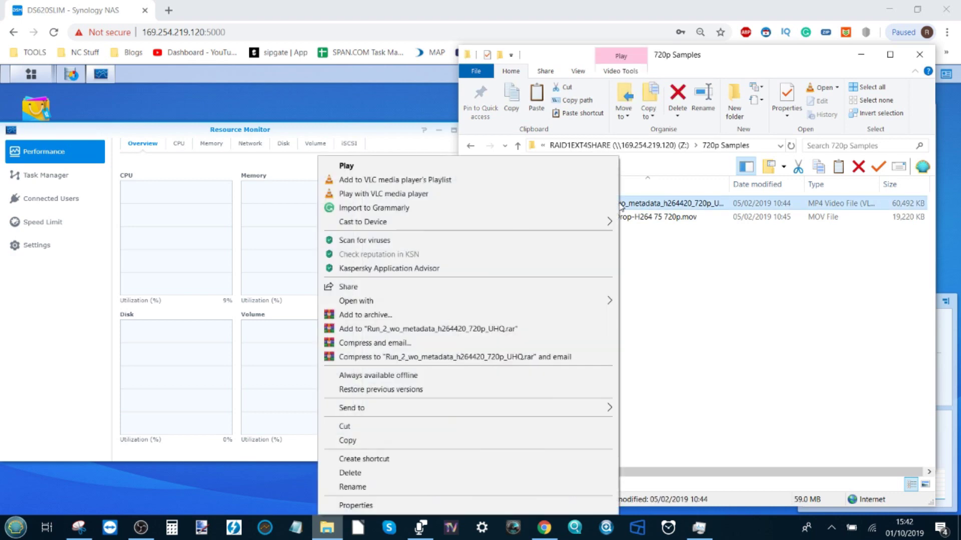
{"action": "mouse_move", "coordinate": [603, 301]}
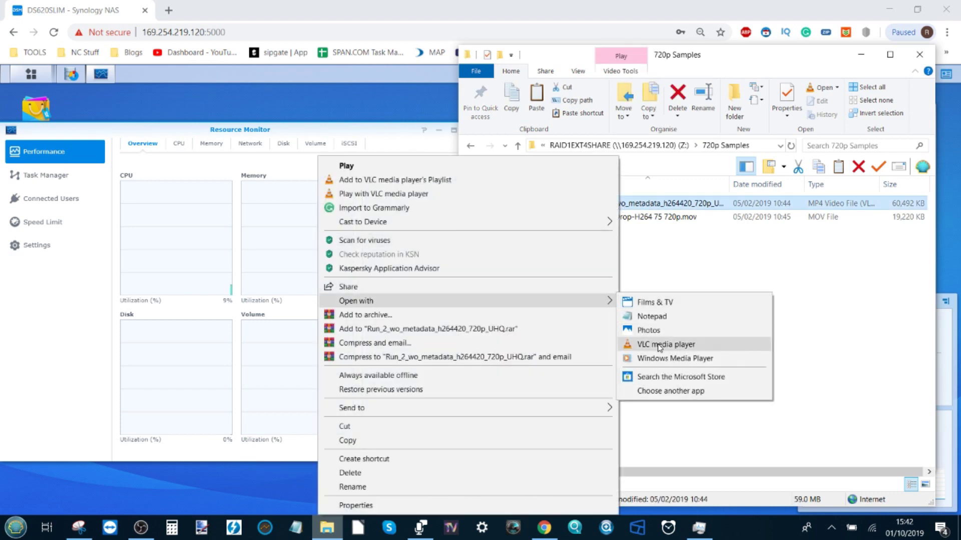
{"action": "left_click", "coordinate": [659, 340]}
{"action": "left_click", "coordinate": [268, 141]}
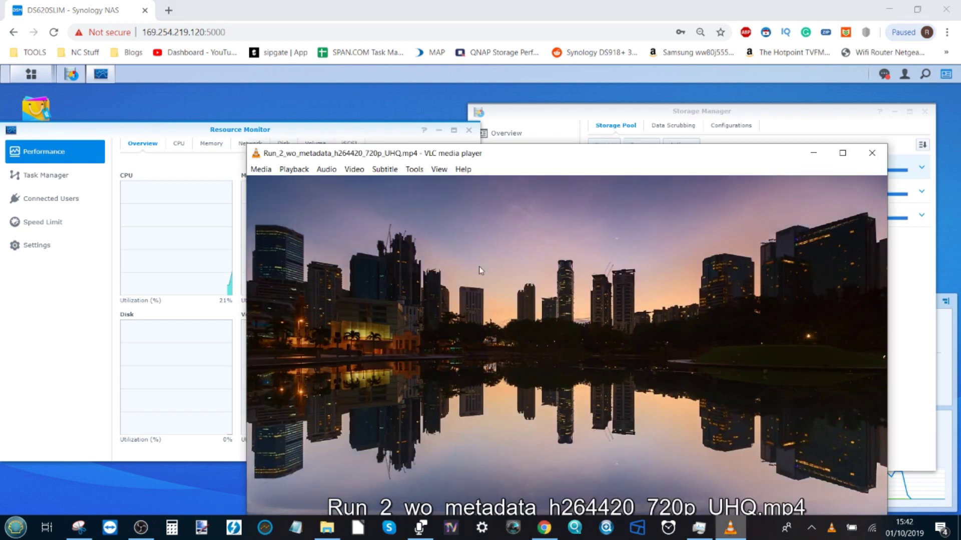
- Minimize VLC to examine Resource Monitor during 720p playback, restore the player, and close it
{"action": "left_click", "coordinate": [813, 153]}
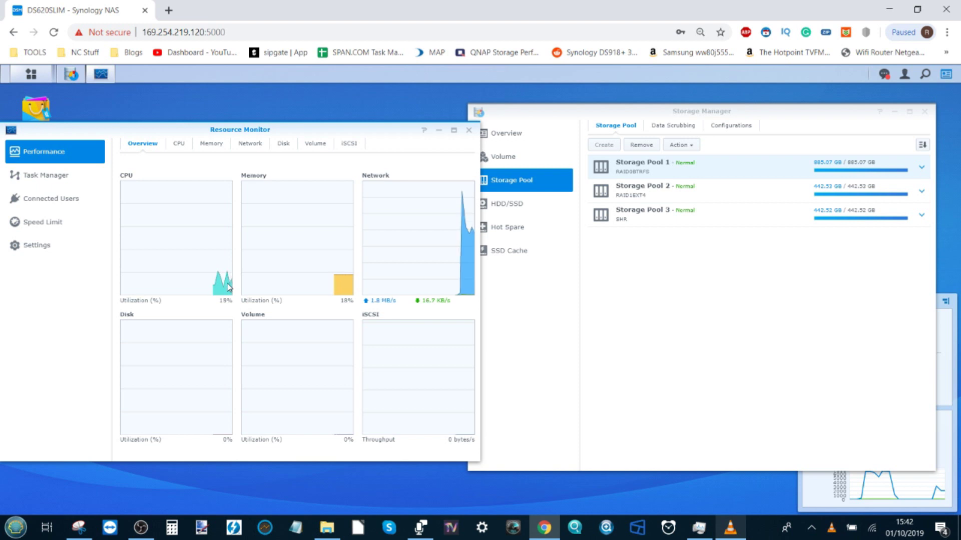
{"action": "left_click", "coordinate": [731, 528]}
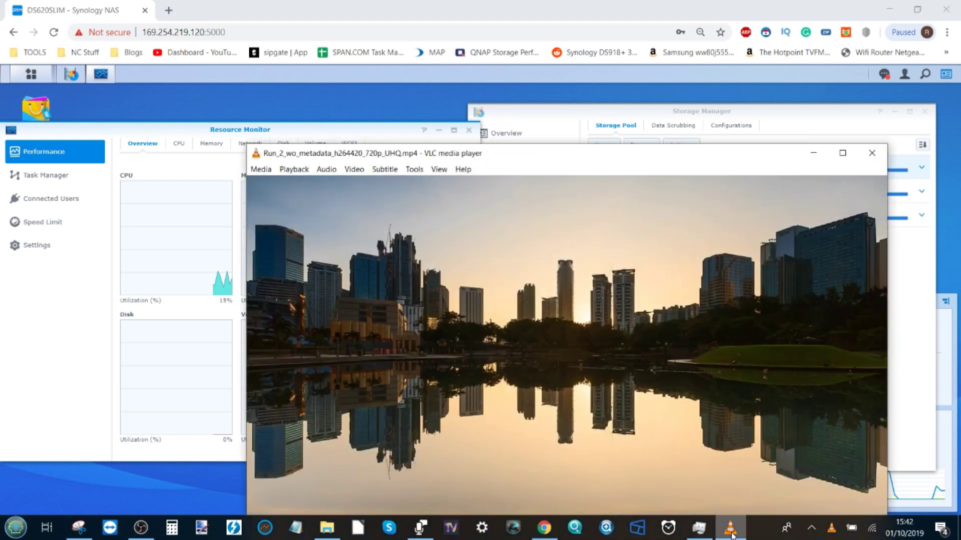
{"action": "left_click", "coordinate": [883, 153]}
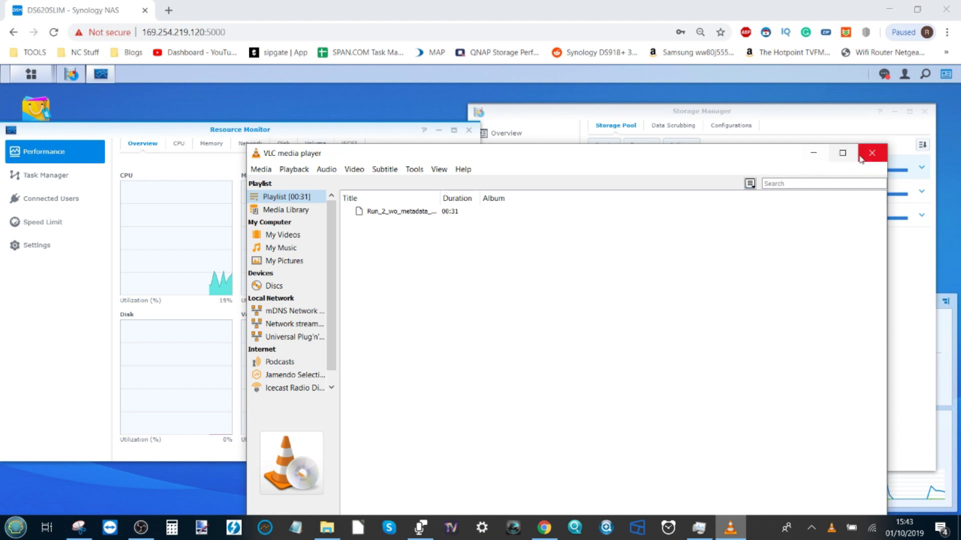
{"action": "left_click", "coordinate": [861, 159]}
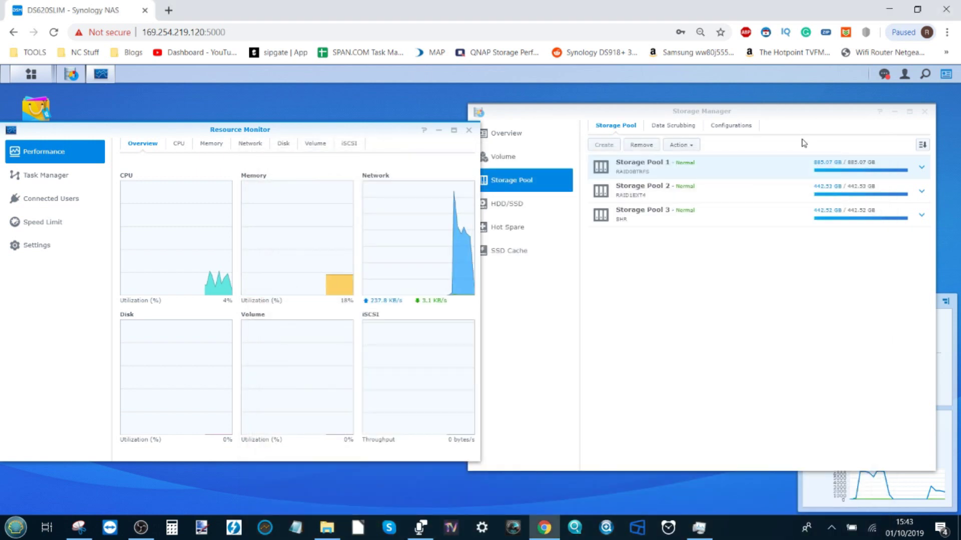
- Open TimelapseClouds02JamaJamon 1080p from the RAID 1 share's 1080p Samples folder in the default video player
{"action": "left_click", "coordinate": [326, 527]}
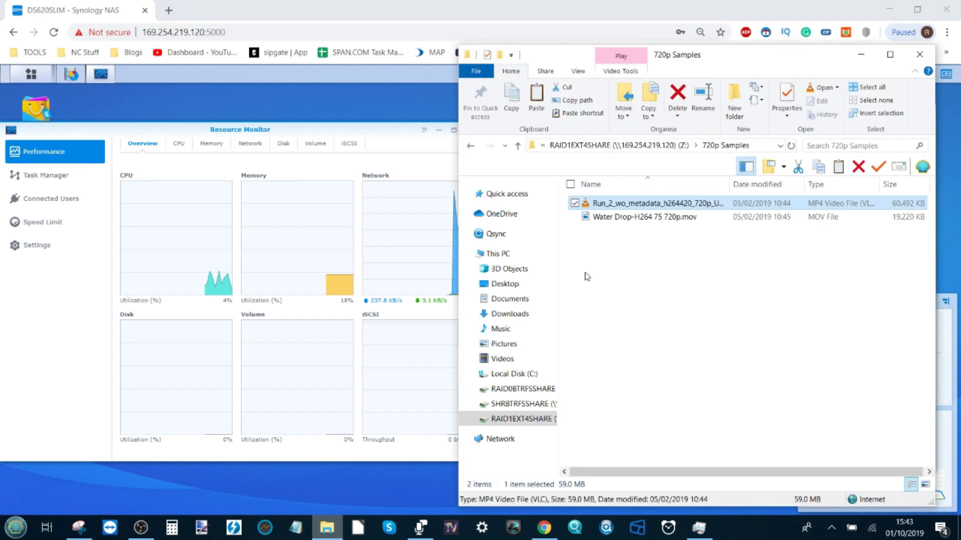
{"action": "left_click", "coordinate": [642, 146]}
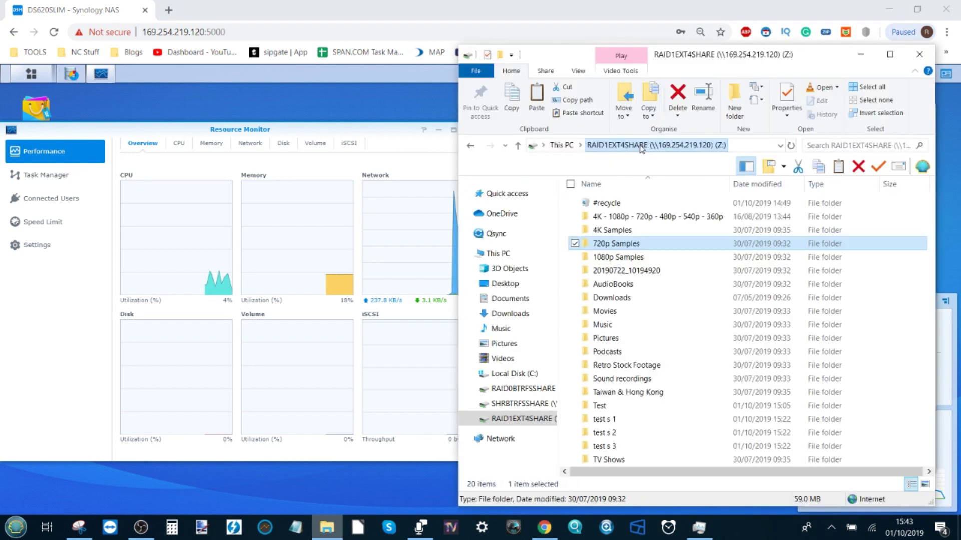
{"action": "double_click", "coordinate": [624, 258]}
{"action": "right_click", "coordinate": [660, 203]}
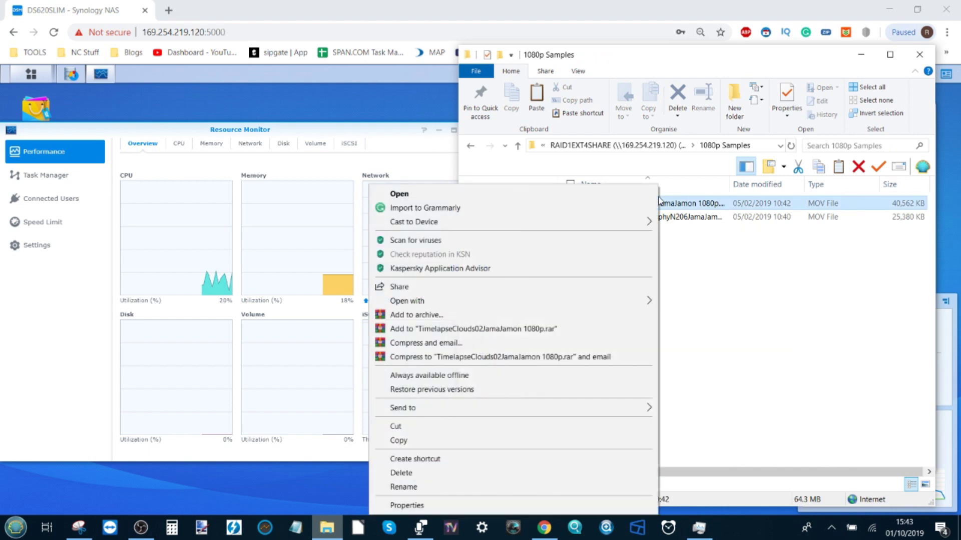
{"action": "left_click", "coordinate": [497, 196]}
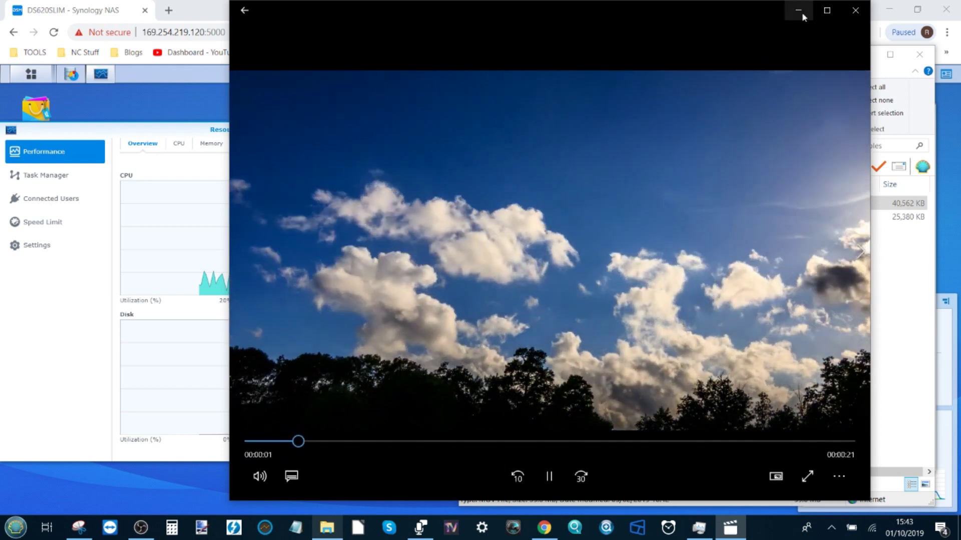
- Minimize the 1080p clip's player to examine Resource Monitor, restore the player, and close it
{"action": "left_click", "coordinate": [798, 10]}
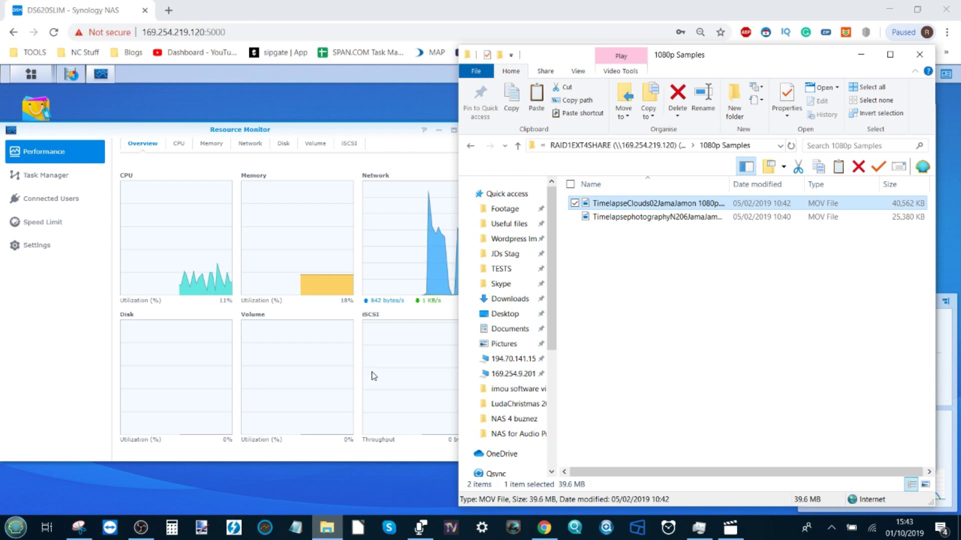
{"action": "mouse_move", "coordinate": [745, 534]}
{"action": "left_click", "coordinate": [751, 453]}
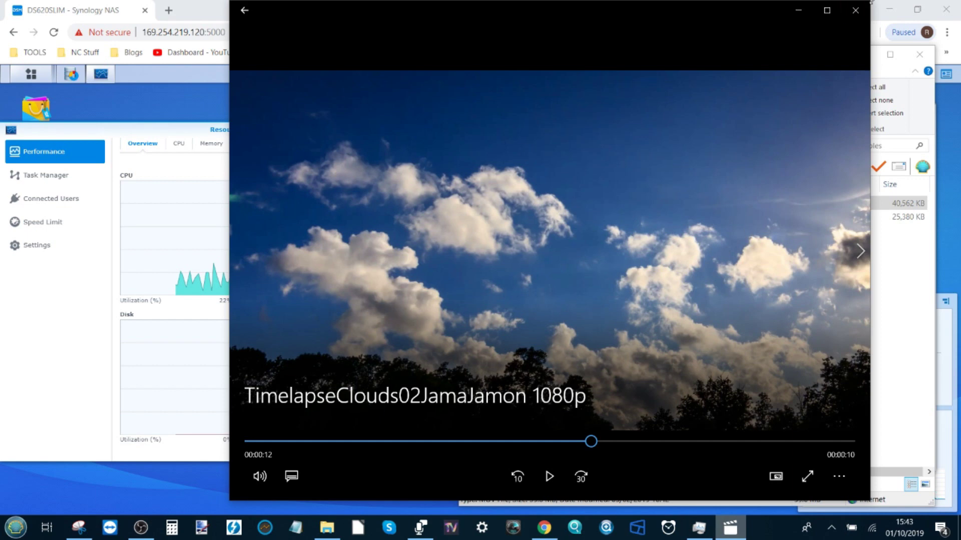
{"action": "left_click", "coordinate": [856, 11]}
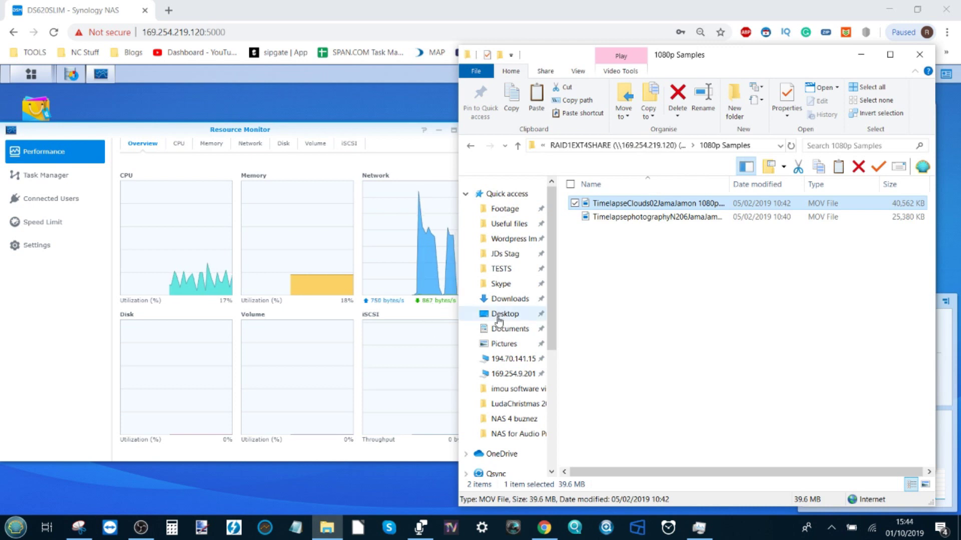
- Play LG New York HDR UHD 4K Demo.ts from the RAID 1 share's 4K Samples folder in VLC and shrink the player window
{"action": "left_click", "coordinate": [667, 145]}
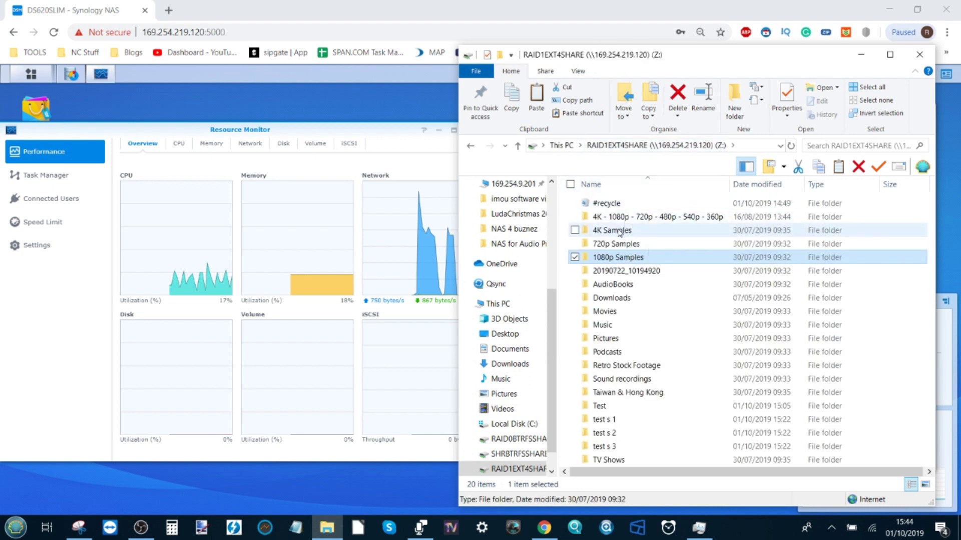
{"action": "double_click", "coordinate": [618, 231]}
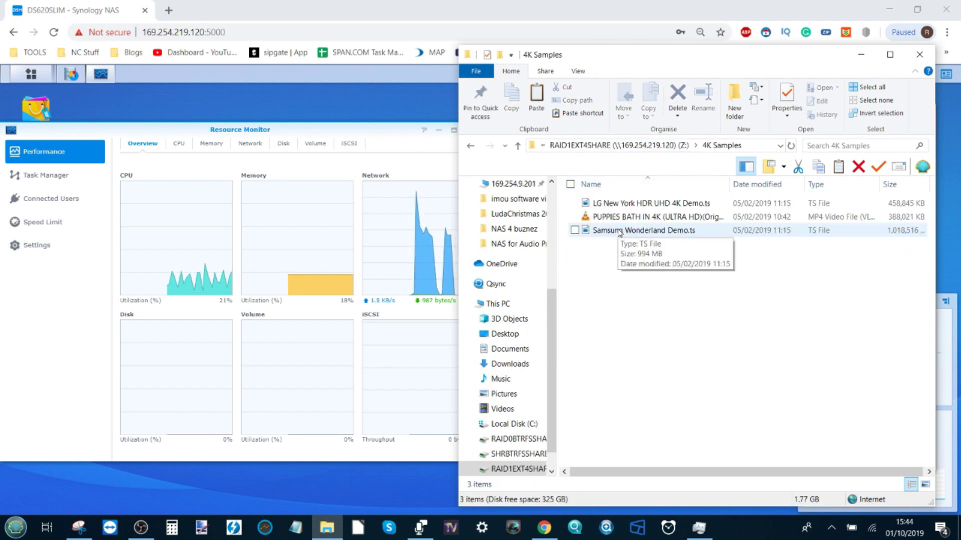
{"action": "right_click", "coordinate": [632, 205]}
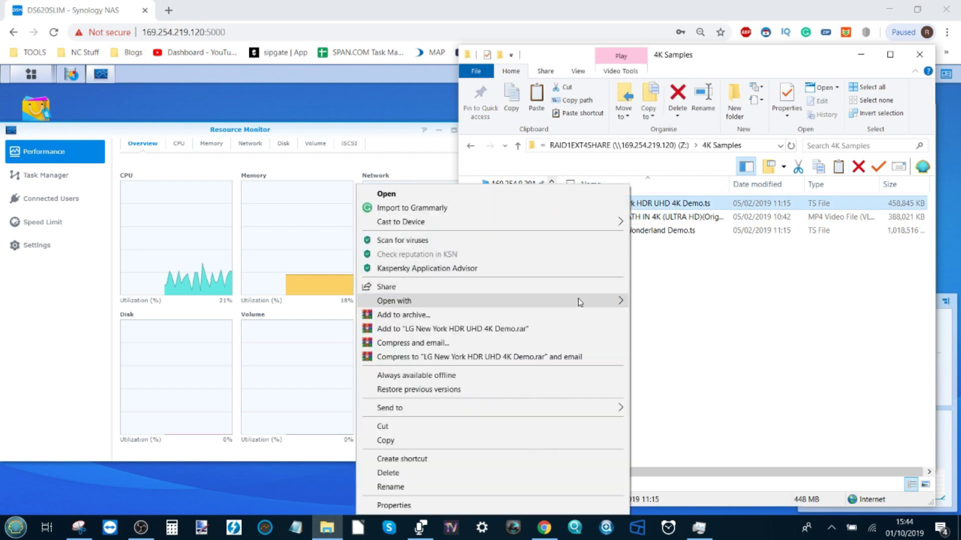
{"action": "mouse_move", "coordinate": [579, 303]}
{"action": "left_click", "coordinate": [682, 317]}
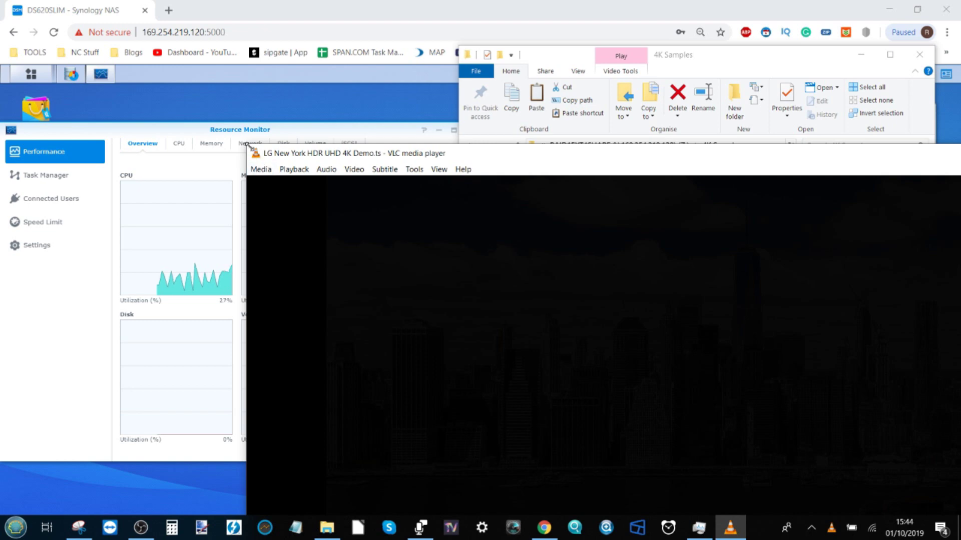
{"action": "left_click_drag", "start_coordinate": [249, 145], "coordinate": [576, 296]}
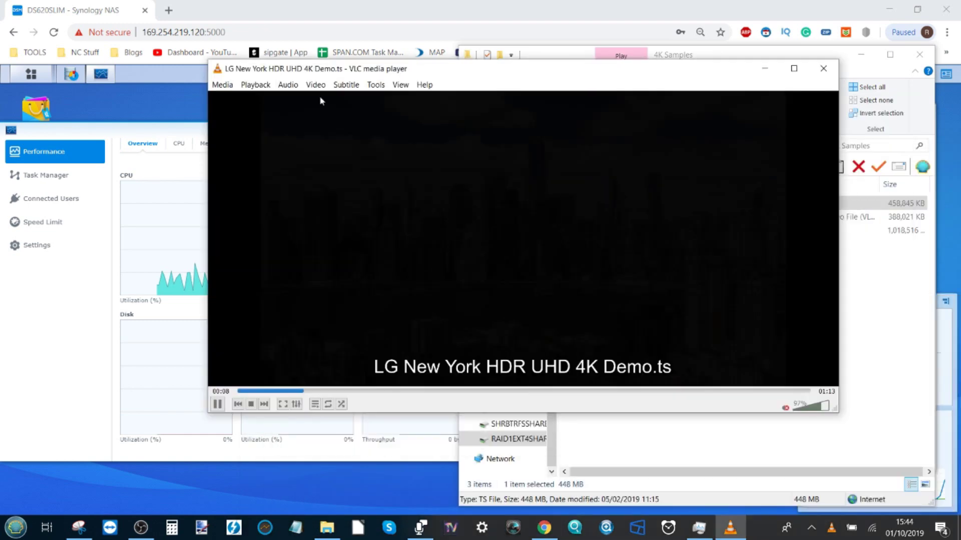
- Minimize VLC to examine Resource Monitor during 4K playback, restore the player to check the video, and minimize it again
{"action": "left_click", "coordinate": [764, 71]}
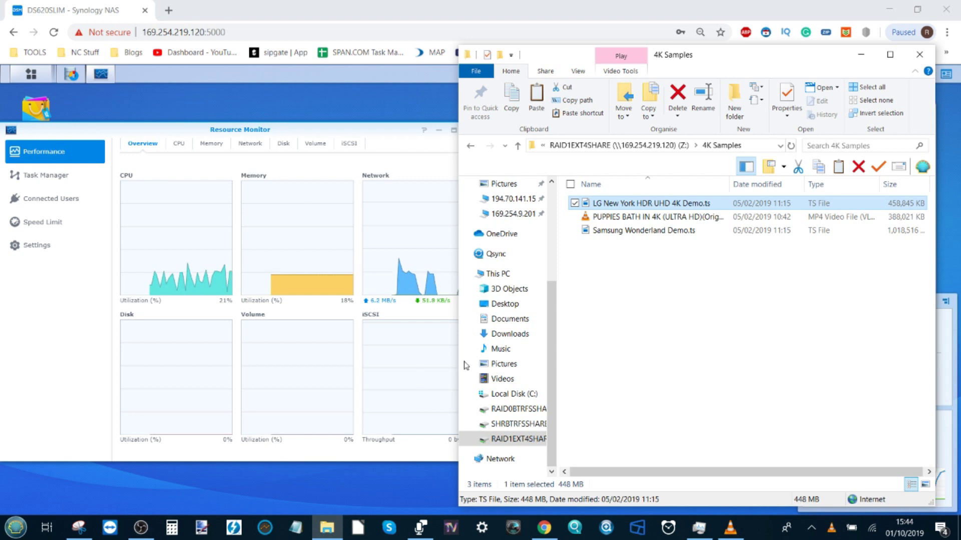
{"action": "left_click", "coordinate": [724, 533]}
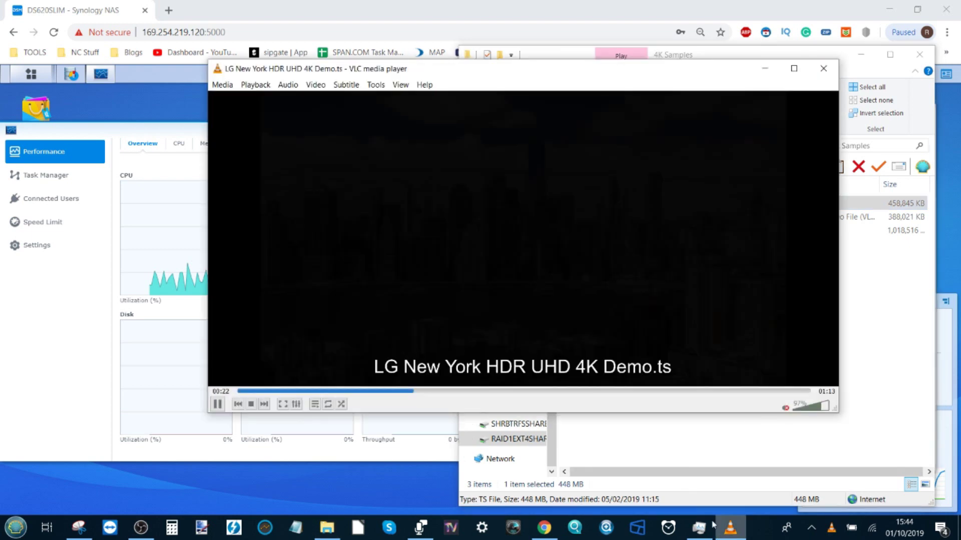
{"action": "left_click", "coordinate": [773, 66]}
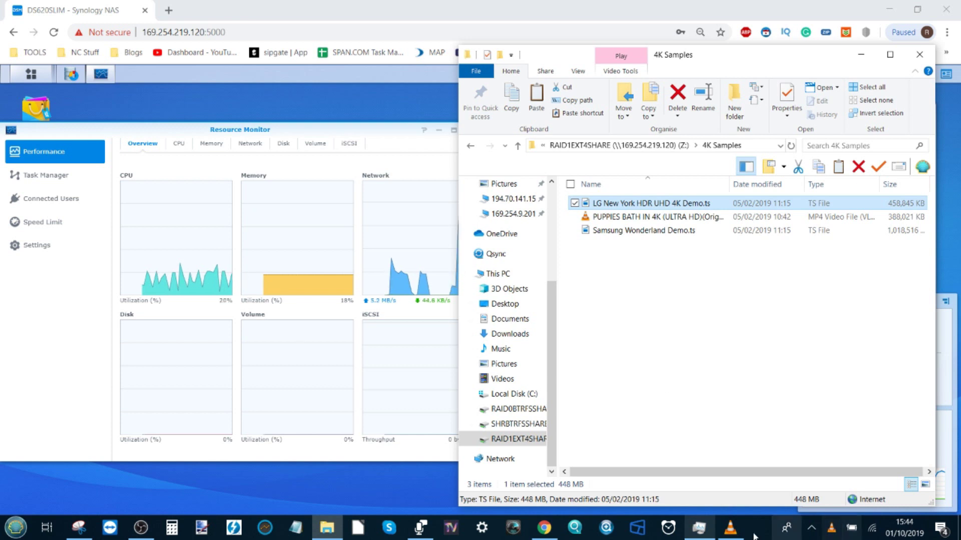
{"action": "mouse_move", "coordinate": [744, 536]}
{"action": "mouse_move", "coordinate": [772, 508]}
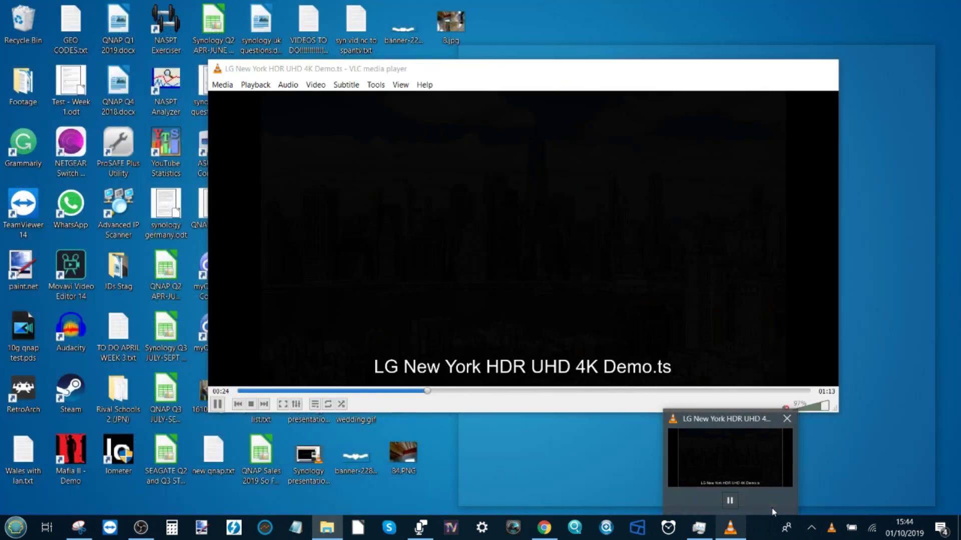